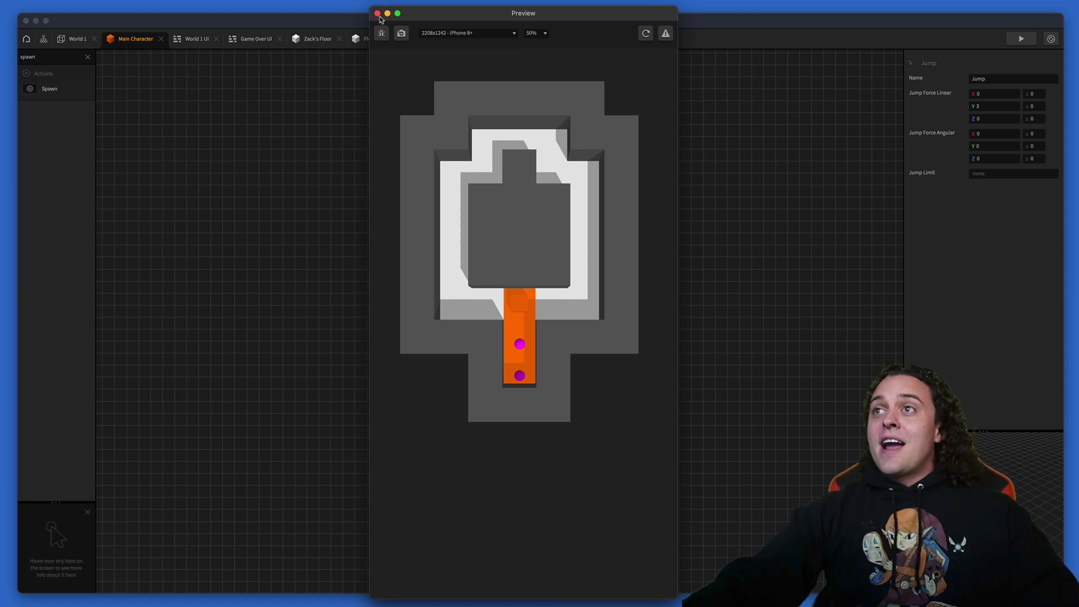
Duplicate World 1 in the game overview, place the copy below it, and reroute UI Screen's Restart Button to the copy's Load input.
{"action": "left_click", "coordinate": [377, 13]}
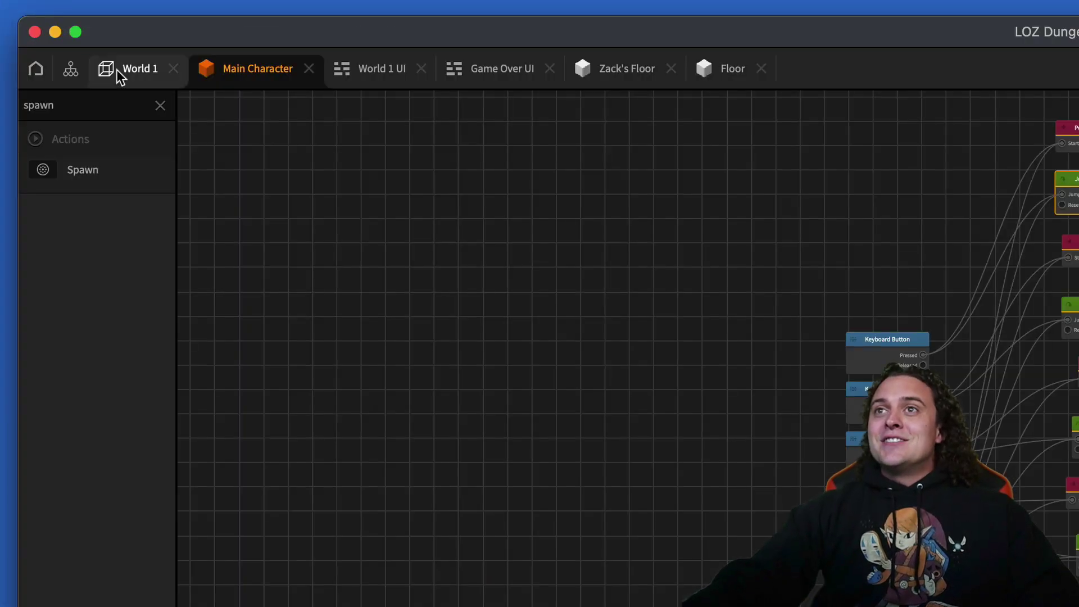
{"action": "left_click", "coordinate": [71, 71]}
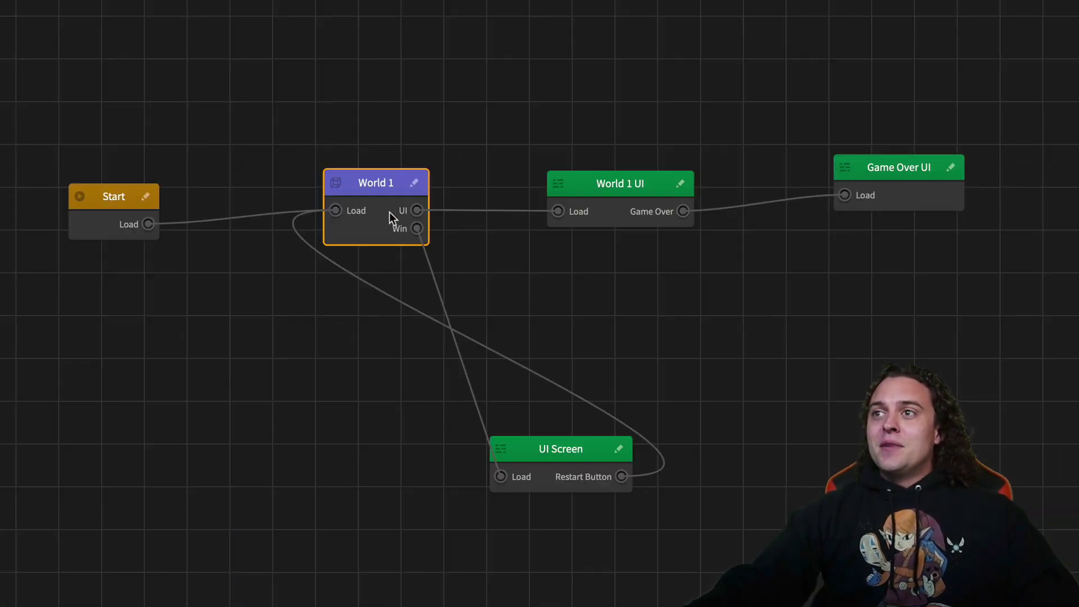
{"action": "key", "text": "ctrl+d"}
{"action": "left_click_drag", "start_coordinate": [376, 284], "coordinate": [325, 494]}
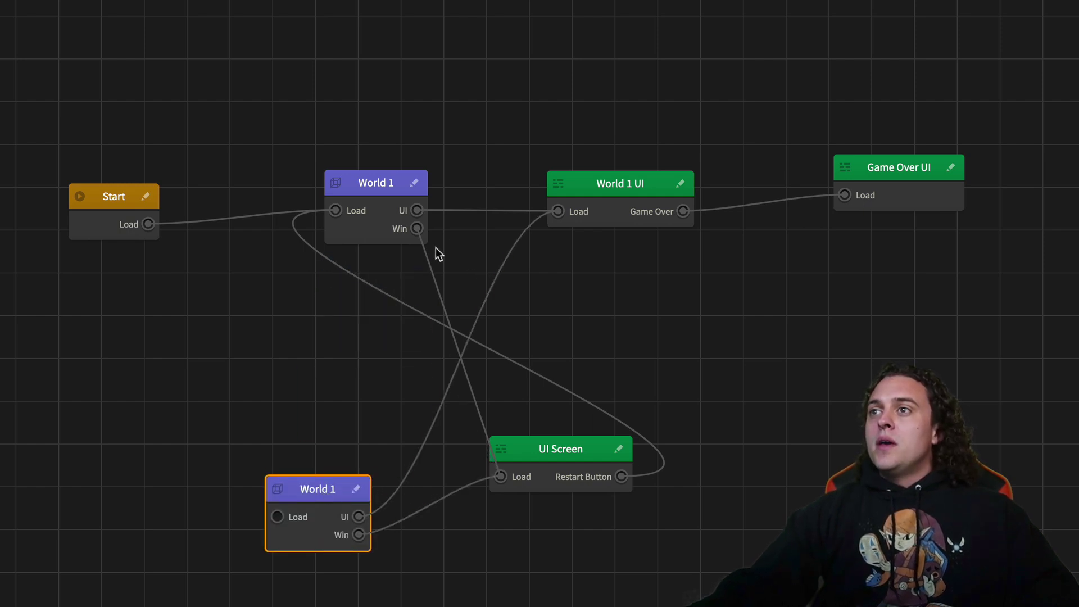
{"action": "left_click_drag", "start_coordinate": [294, 227], "coordinate": [277, 516]}
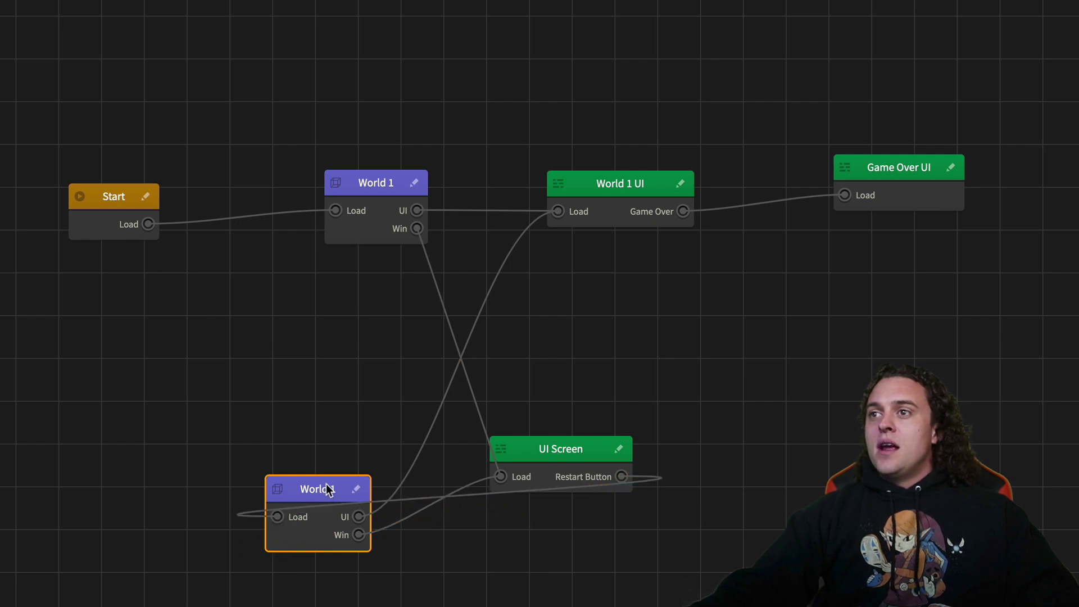
{"action": "left_click_drag", "start_coordinate": [329, 489], "coordinate": [325, 414]}
Rename the restart button on the You Win! UI screen as Next World Button.
{"action": "left_click", "coordinate": [568, 448]}
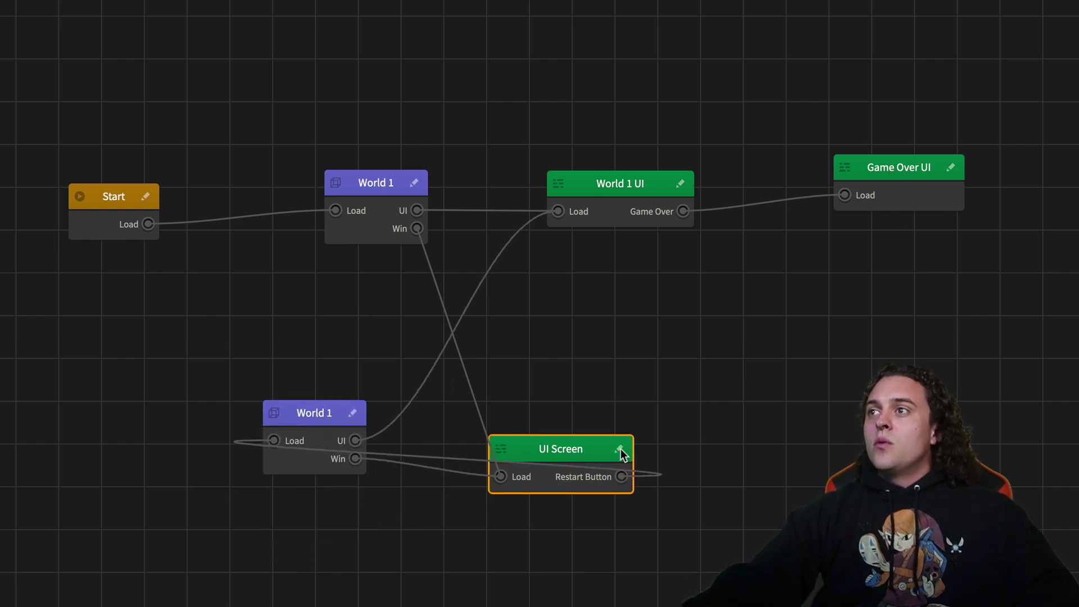
{"action": "double_click", "coordinate": [582, 438]}
{"action": "left_click", "coordinate": [539, 359]}
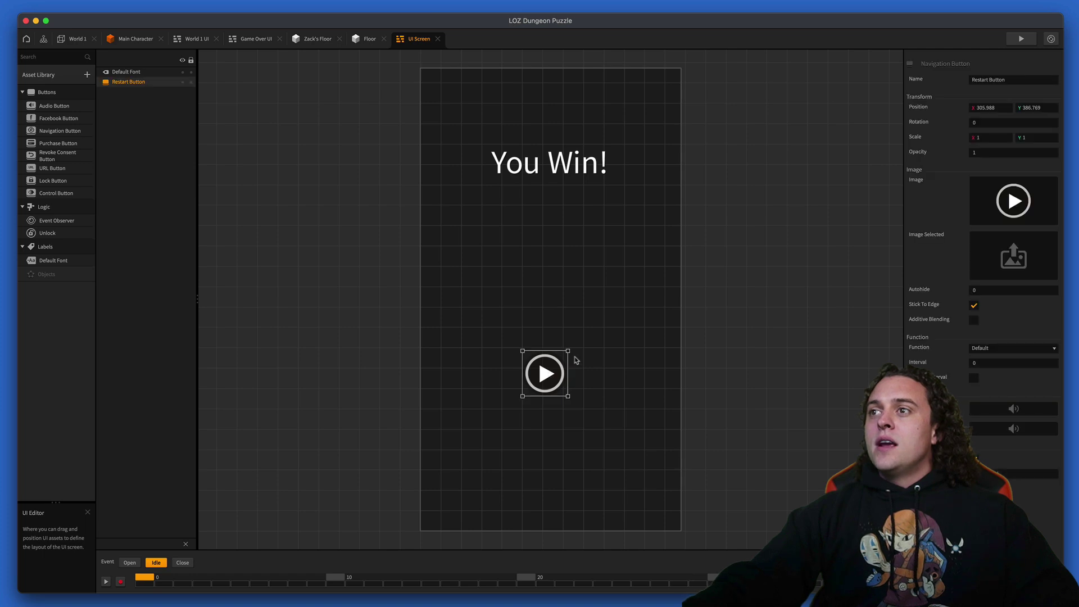
{"action": "left_click_drag", "start_coordinate": [988, 79], "coordinate": [963, 80]}
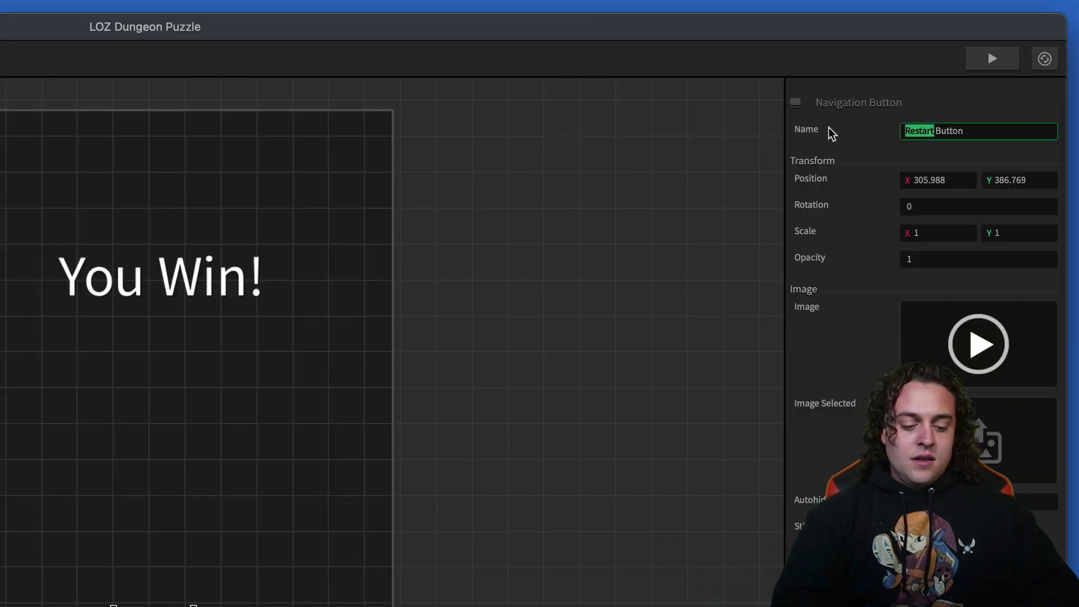
{"action": "type", "text": "NExt World"}
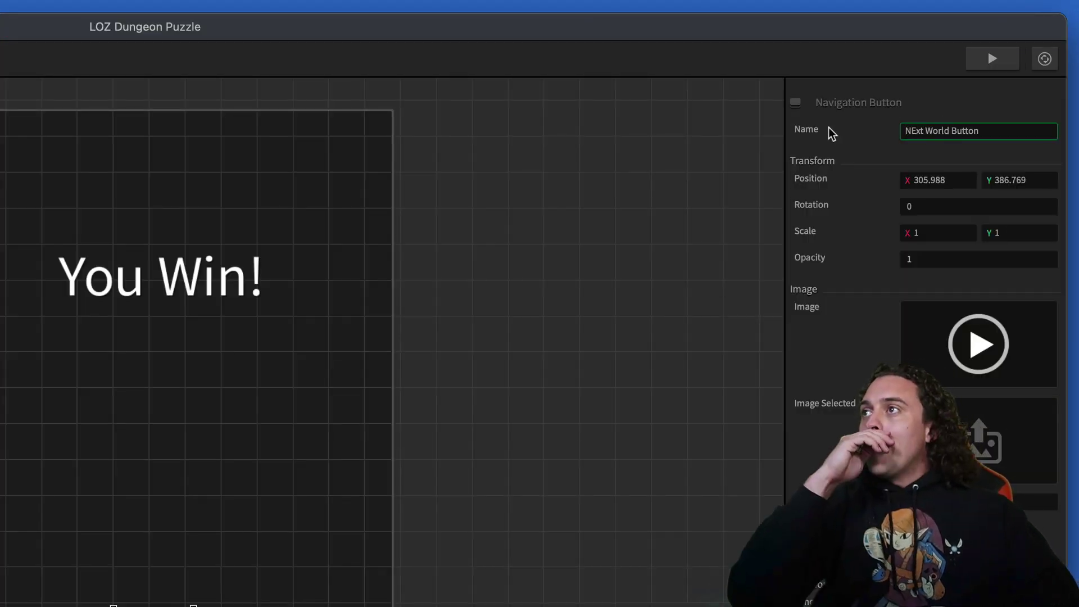
{"action": "left_click", "coordinate": [914, 128]}
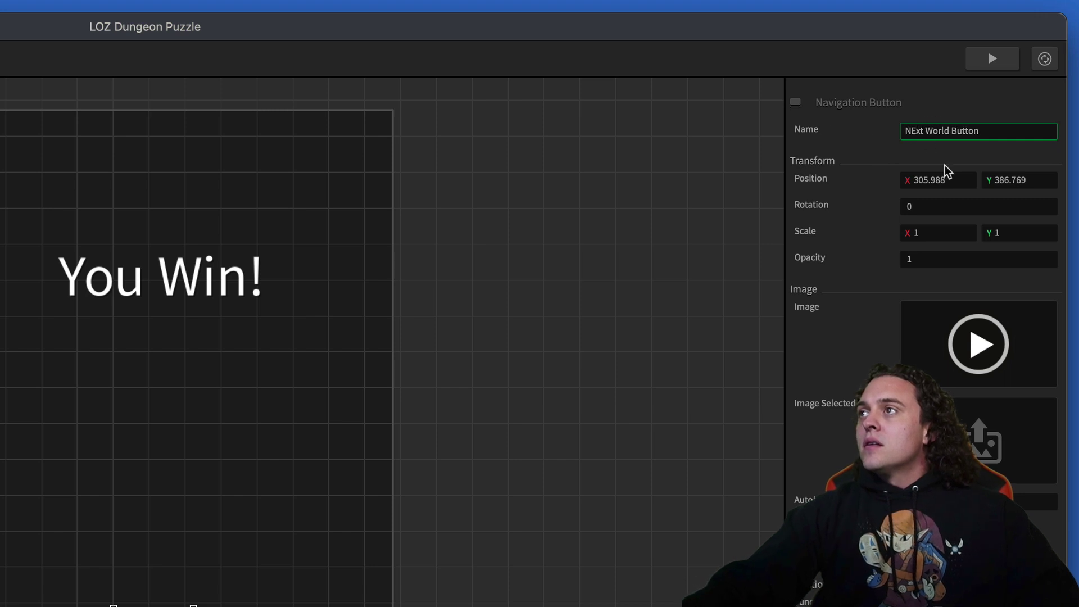
{"action": "key", "text": "BackSpace"}
{"action": "type", "text": "e"}
{"action": "key", "text": "Return"}
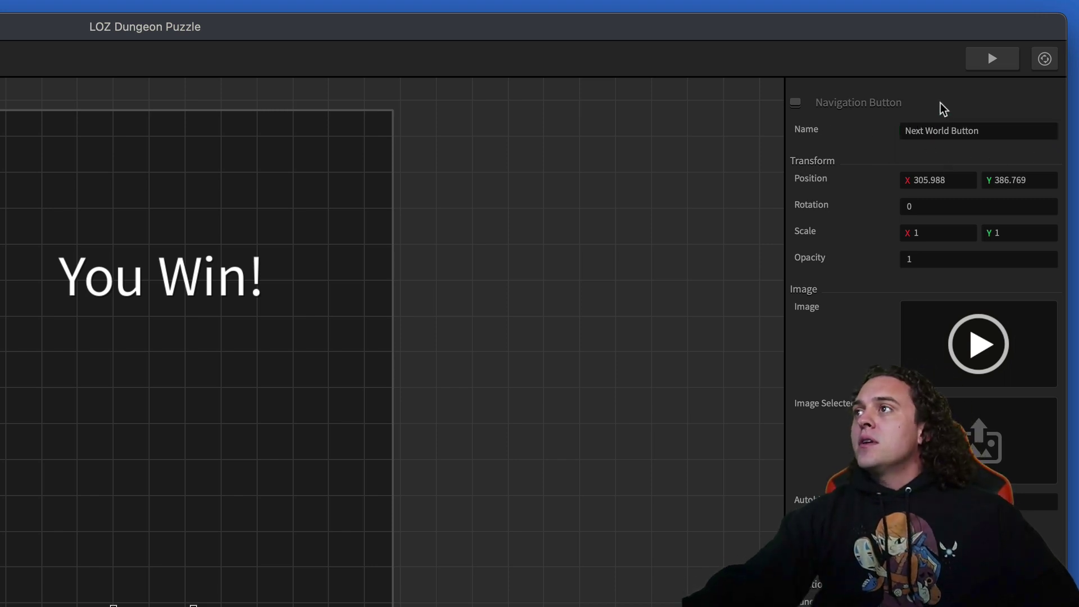
In the game overview, disconnect the copied world's Win output from UI Screen and reposition both nodes.
{"action": "left_click", "coordinate": [72, 73]}
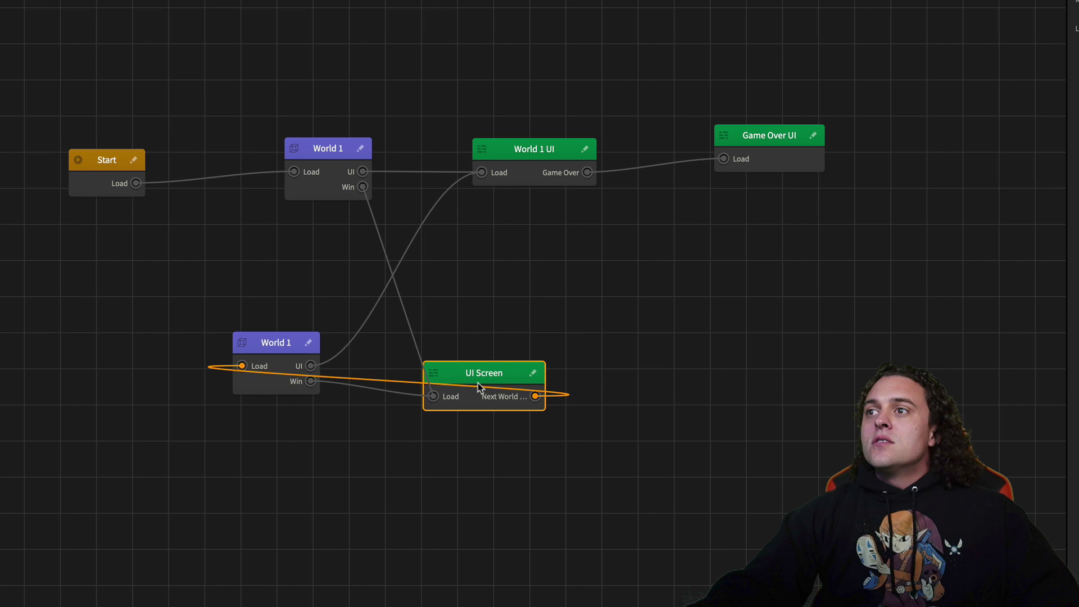
{"action": "left_click_drag", "start_coordinate": [268, 363], "coordinate": [273, 442]}
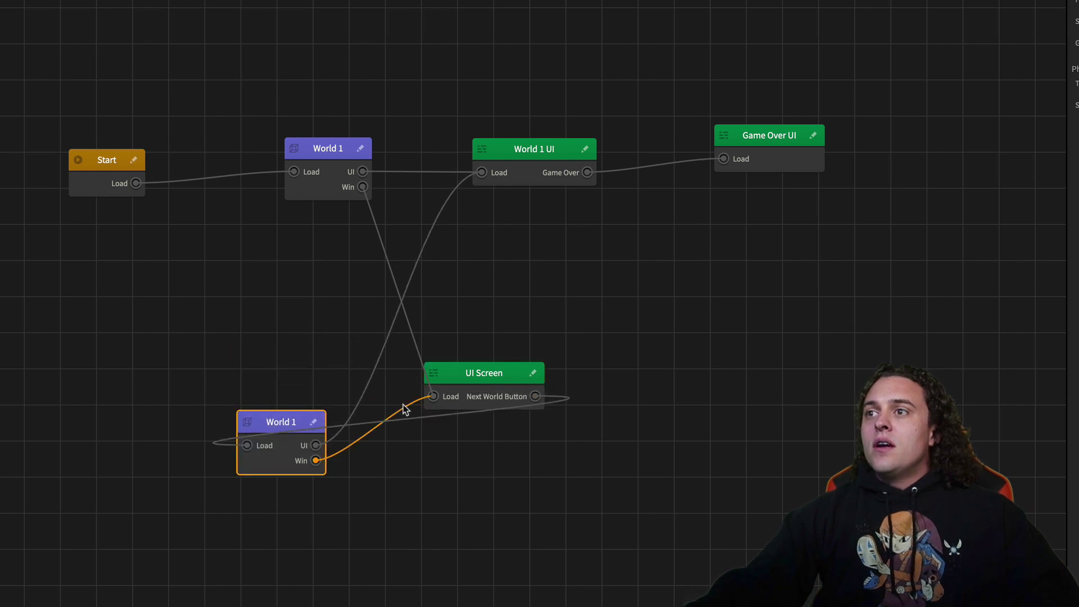
{"action": "left_click", "coordinate": [409, 405]}
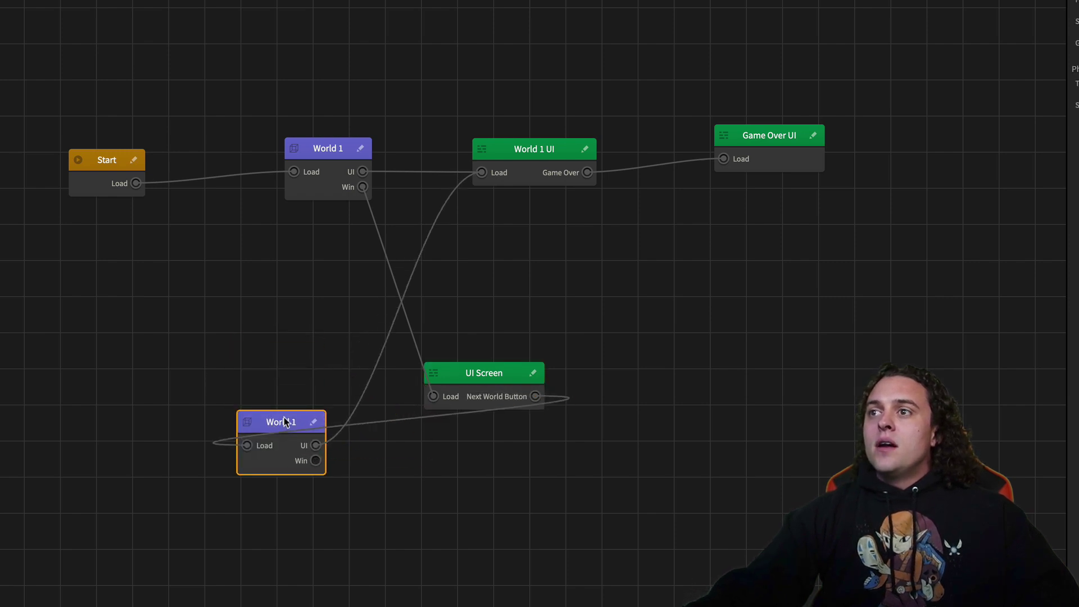
{"action": "left_click_drag", "start_coordinate": [294, 421], "coordinate": [266, 363]}
{"action": "left_click_drag", "start_coordinate": [492, 375], "coordinate": [513, 377]}
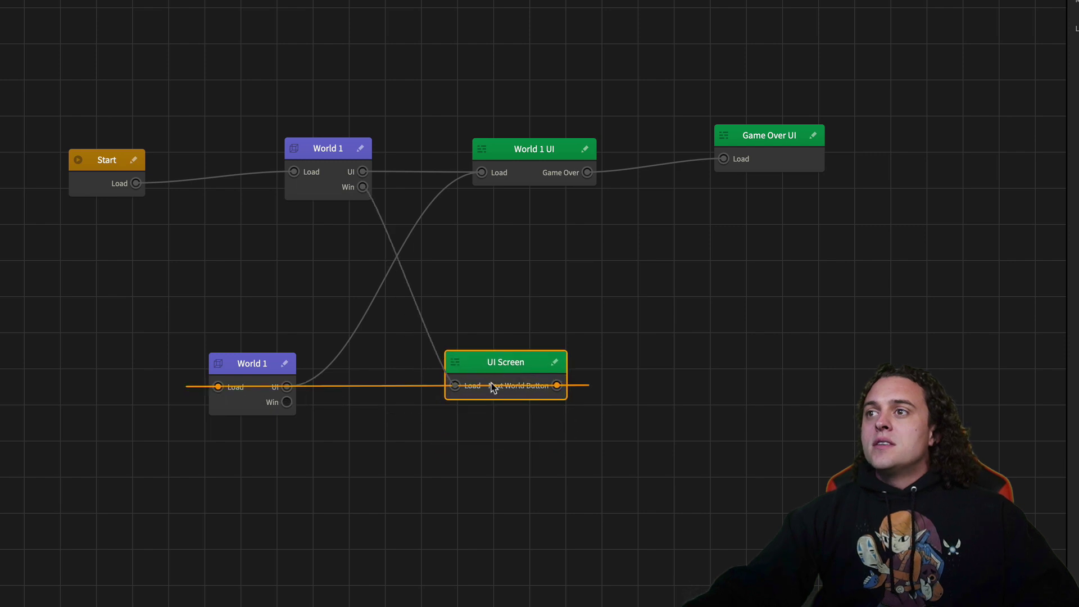
Duplicate UI Screen, move the copy below the original, and keep the copied world's UI output linked to World 1 UI.
{"action": "key", "text": "ctrl+d"}
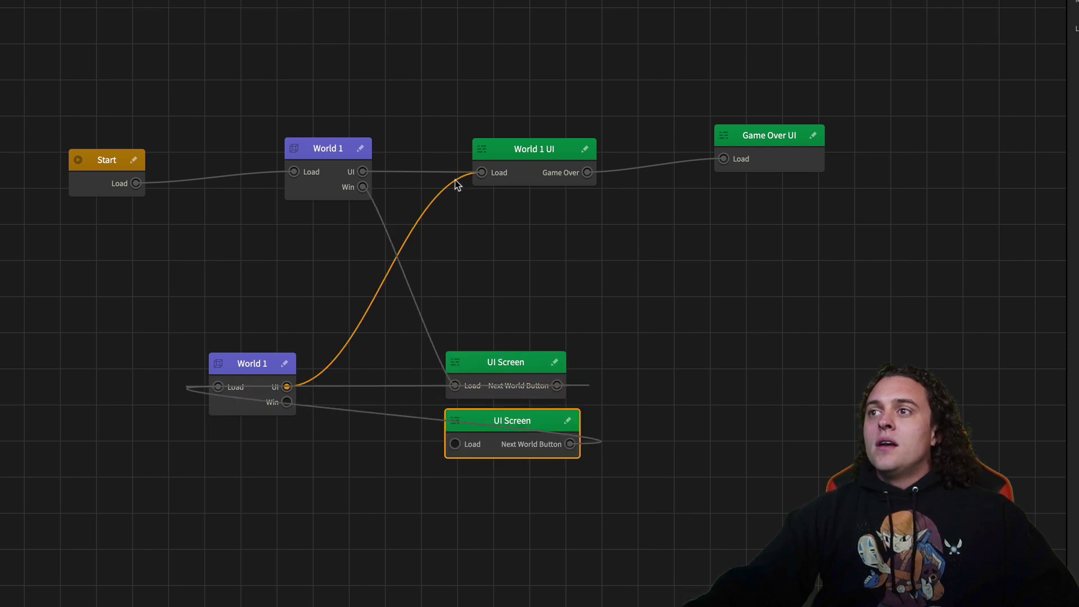
{"action": "left_click_drag", "start_coordinate": [456, 185], "coordinate": [455, 384]}
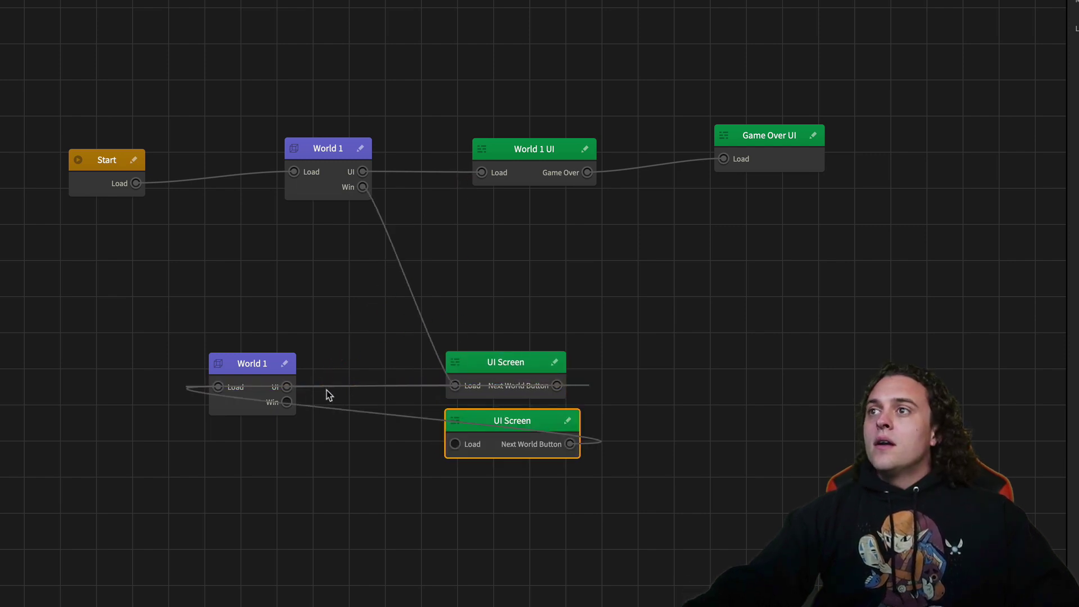
{"action": "left_click_drag", "start_coordinate": [504, 430], "coordinate": [486, 544]}
{"action": "left_click_drag", "start_coordinate": [508, 368], "coordinate": [544, 318]}
{"action": "left_click_drag", "start_coordinate": [473, 339], "coordinate": [482, 173]}
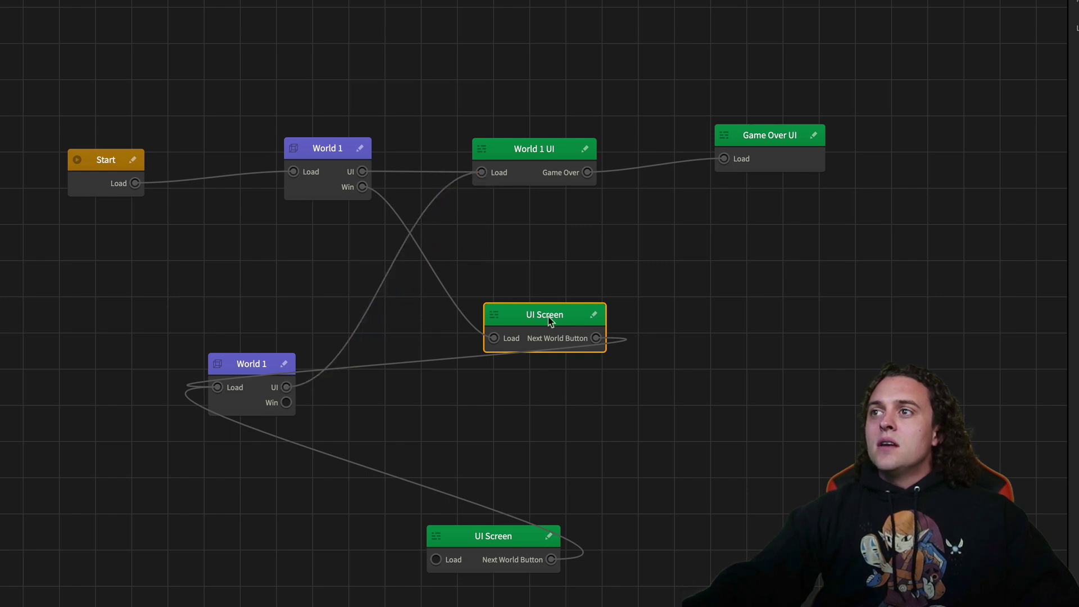
Spread out the World 1 UI, original UI Screen and copied world nodes so their connections are easier to follow.
{"action": "left_click_drag", "start_coordinate": [539, 155], "coordinate": [578, 233]}
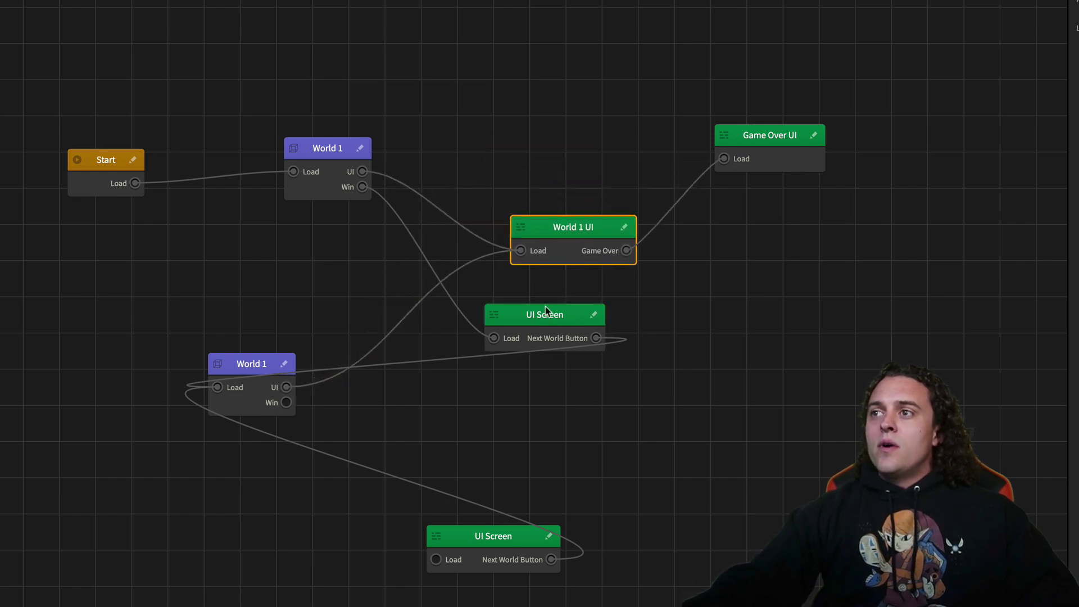
{"action": "left_click_drag", "start_coordinate": [545, 308], "coordinate": [544, 324]}
{"action": "left_click_drag", "start_coordinate": [254, 366], "coordinate": [264, 413]}
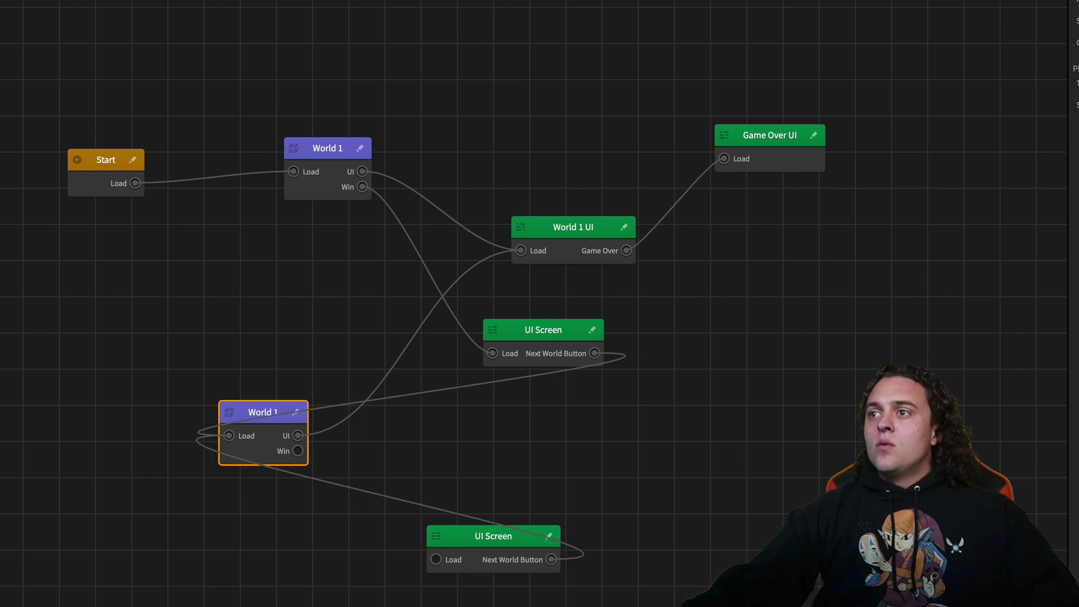
Route the lower UI Screen's Next World Button to the original World 1, and connect the copied world's Win output to that screen.
{"action": "left_click", "coordinate": [497, 562]}
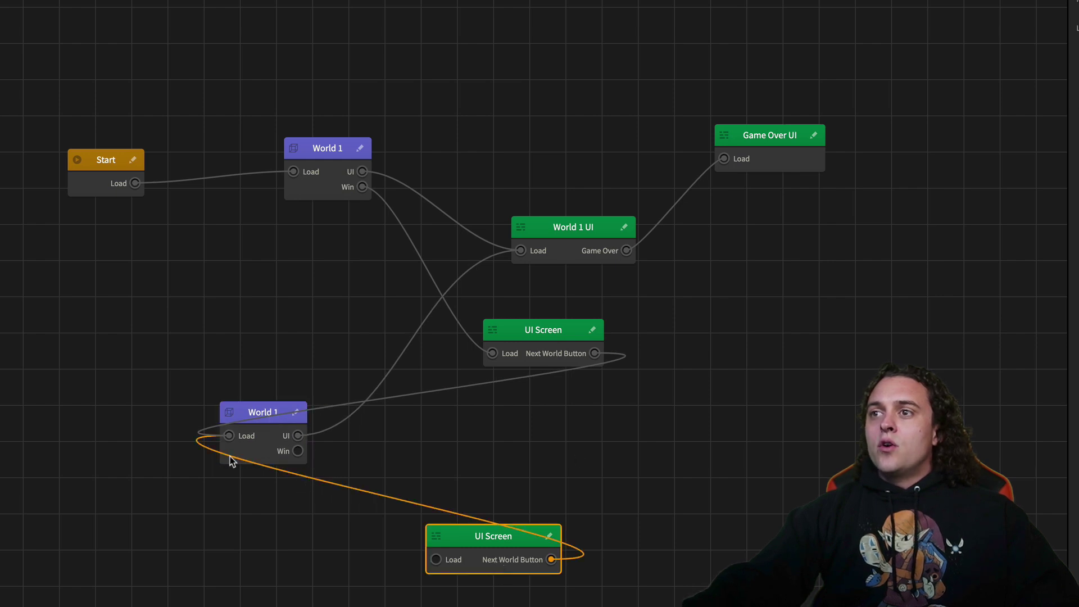
{"action": "left_click_drag", "start_coordinate": [229, 454], "coordinate": [293, 171]}
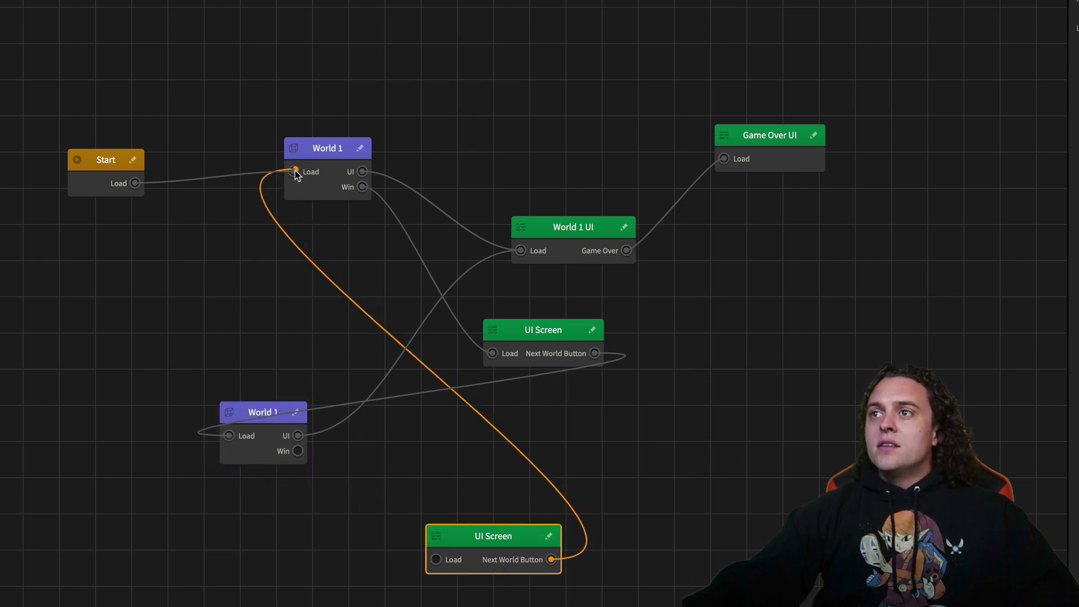
{"action": "left_click", "coordinate": [294, 455]}
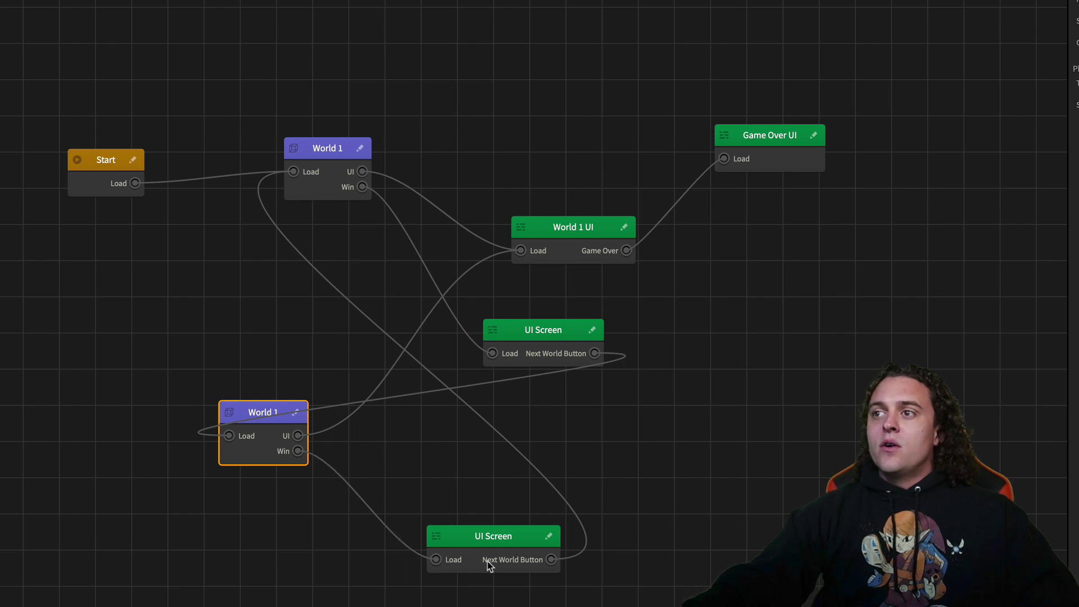
{"action": "left_click_drag", "start_coordinate": [266, 417], "coordinate": [323, 433]}
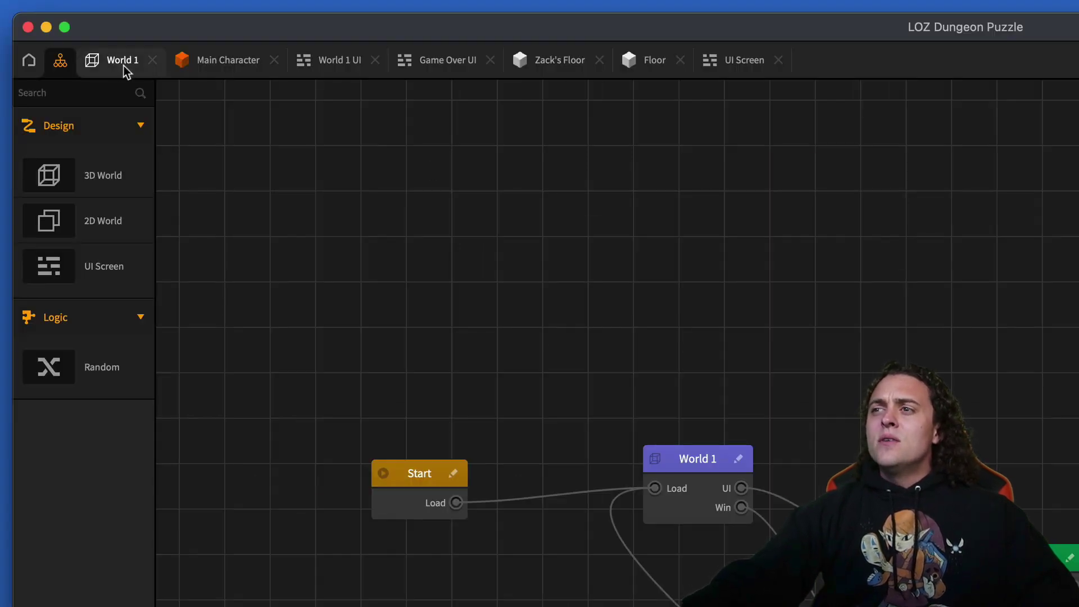
Rename the Win event in the Main Character's behavior graph as Win World 1.
{"action": "left_click", "coordinate": [220, 60]}
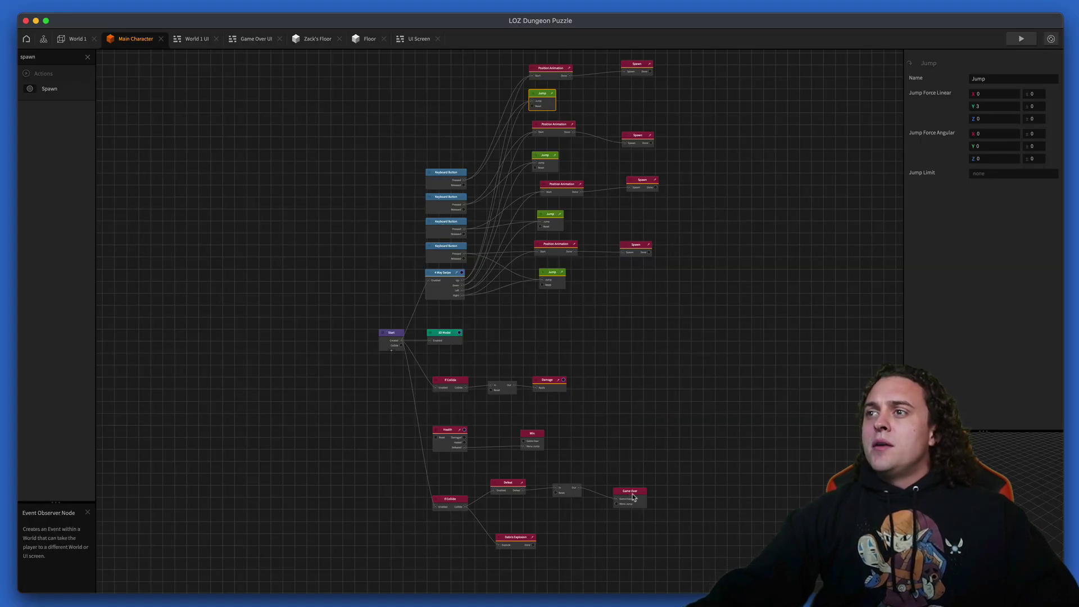
{"action": "left_click", "coordinate": [542, 439]}
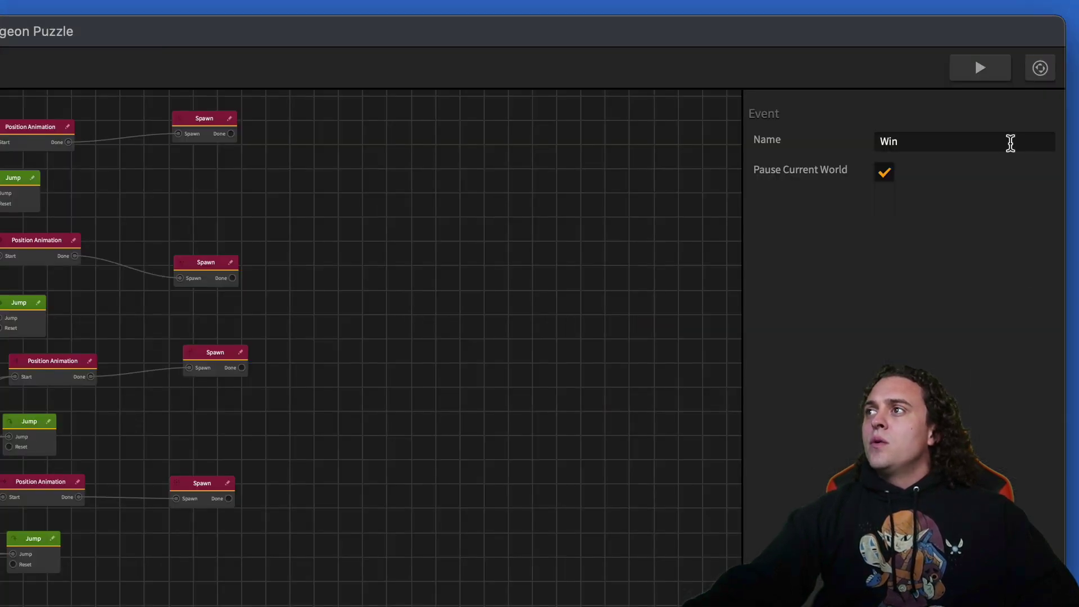
{"action": "left_click", "coordinate": [1032, 75]}
{"action": "type", "text": "World 1"}
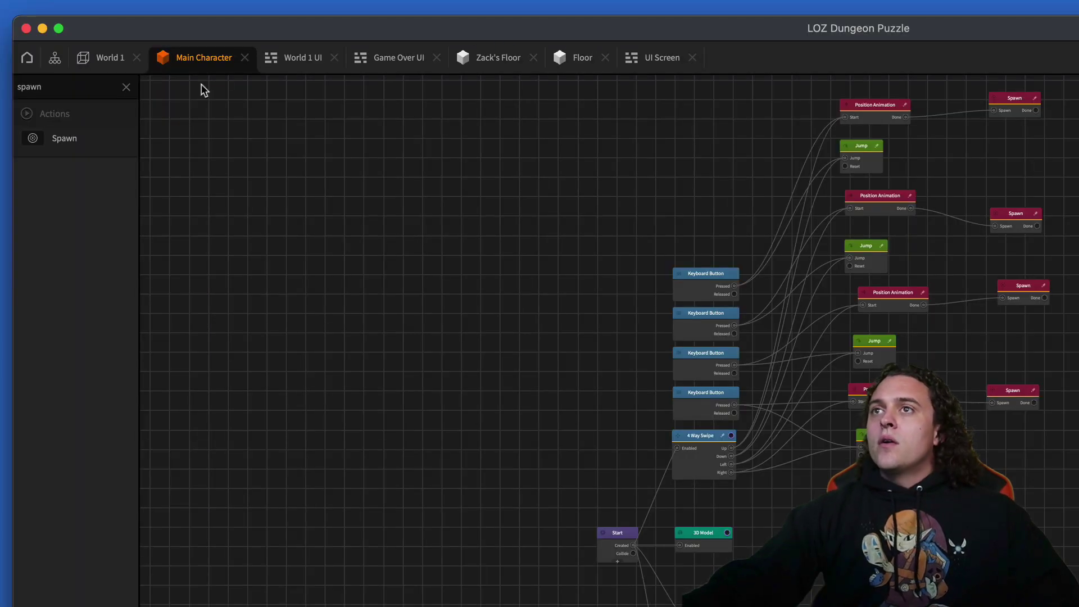
Rename the duplicated World 1 node in the game overview as World 2.
{"action": "left_click", "coordinate": [55, 58]}
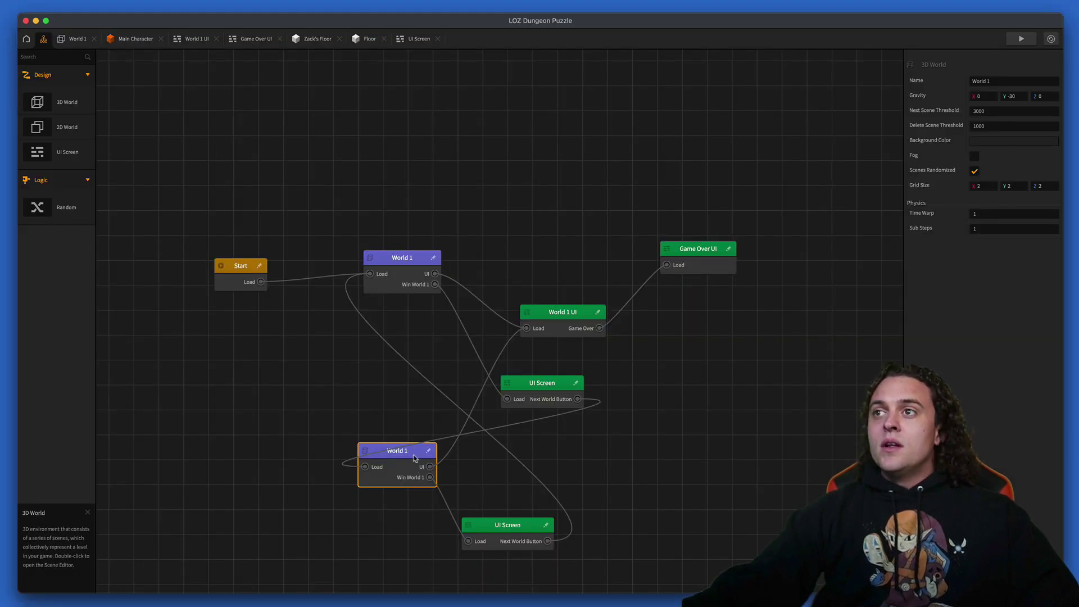
{"action": "left_click", "coordinate": [1019, 82]}
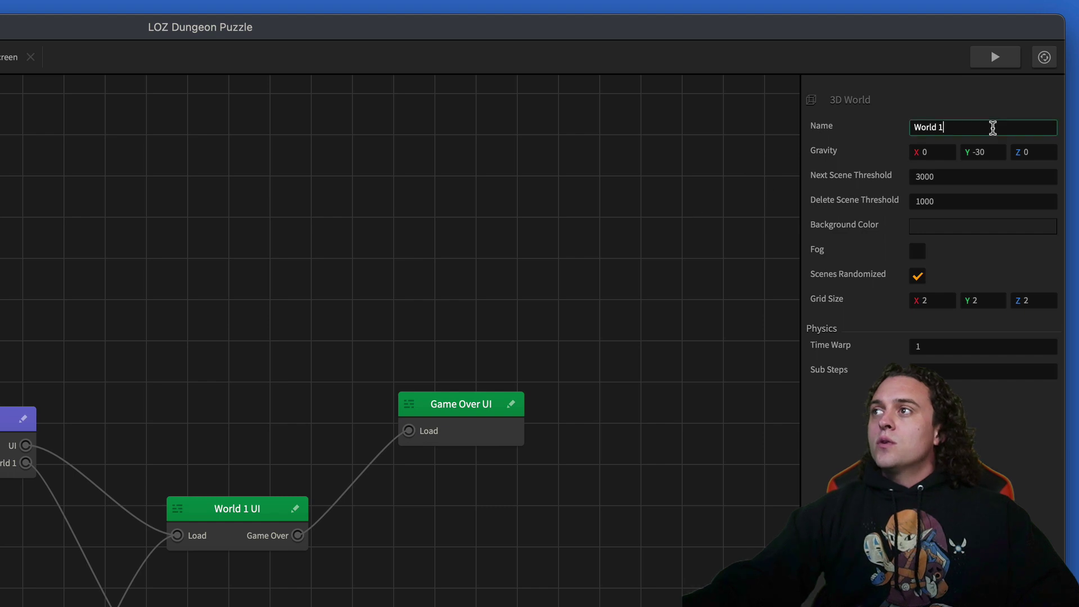
{"action": "key", "text": "BackSpace"}
{"action": "type", "text": "2"}
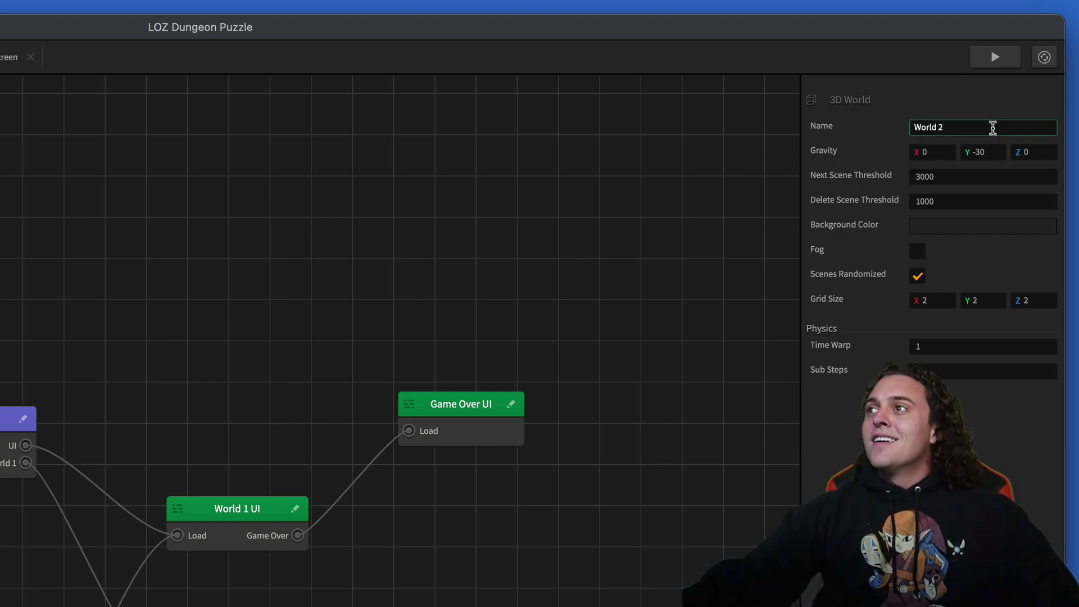
{"action": "key", "text": "Return"}
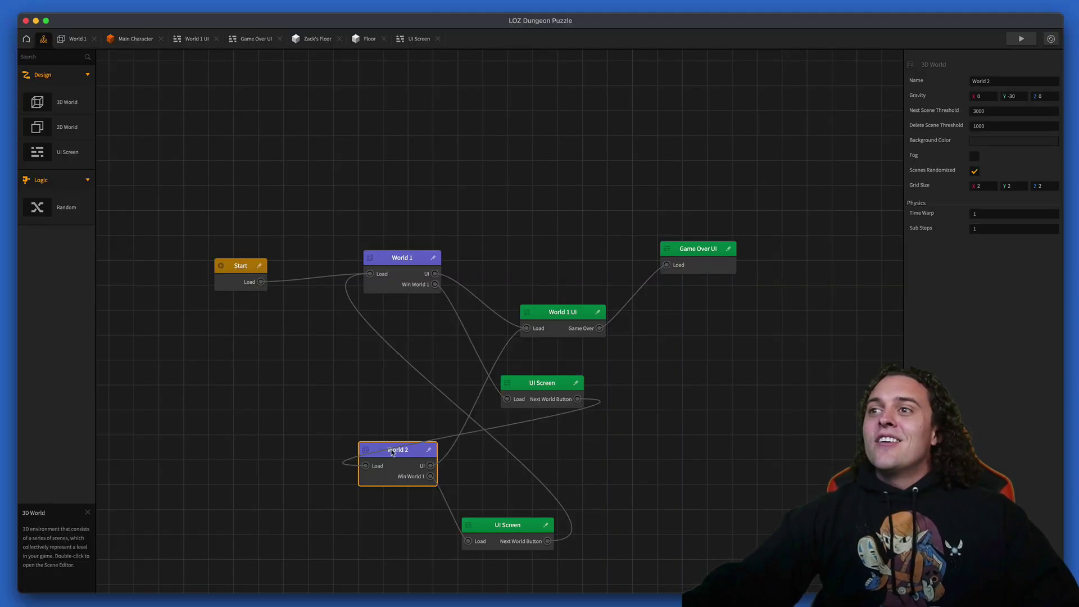
Open World 2, duplicate the Main Character 1 asset, and name the copy Main Character 2.
{"action": "double_click", "coordinate": [392, 452]}
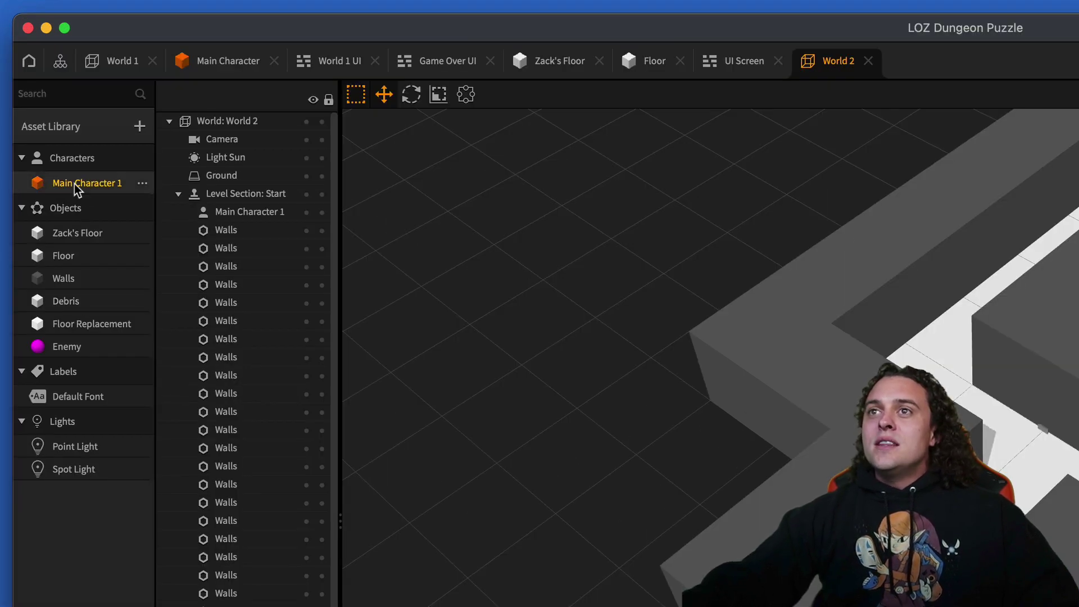
{"action": "left_click", "coordinate": [135, 271]}
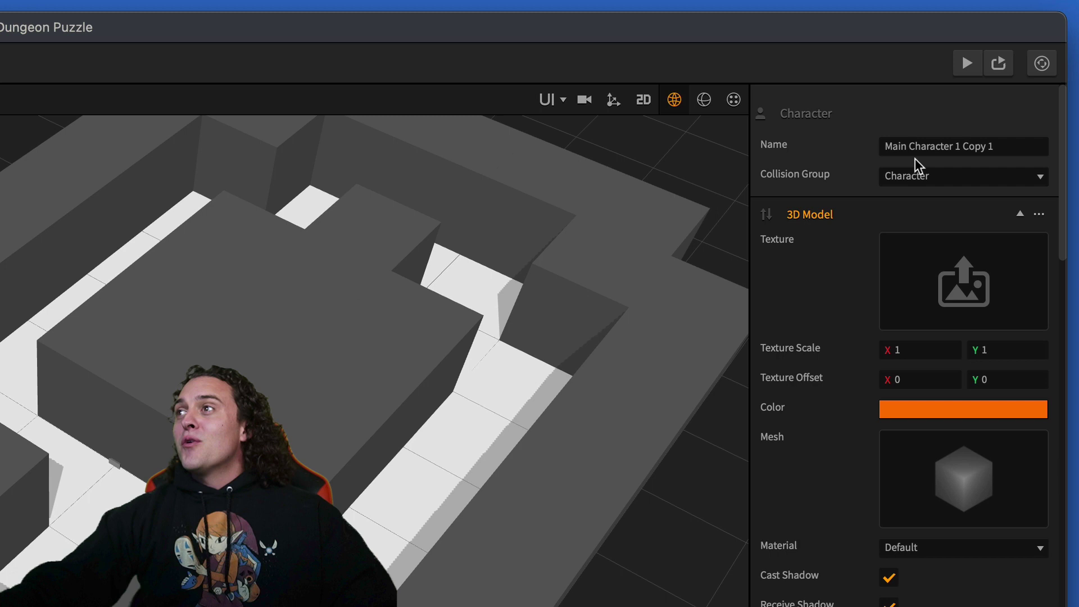
{"action": "left_click", "coordinate": [1006, 146]}
{"action": "key", "text": "BackSpace"}
{"action": "key", "text": "BackSpace"}
{"action": "key", "text": "BackSpace"}
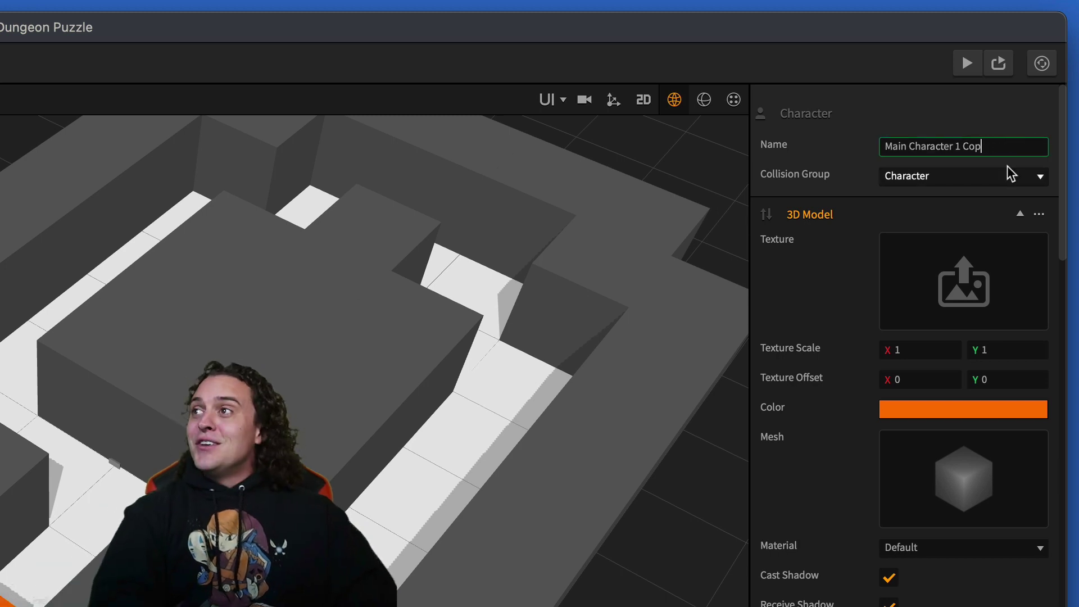
{"action": "key", "text": "BackSpace"}
{"action": "key", "text": "BackSpace"}
{"action": "key", "text": "BackSpace"}
{"action": "key", "text": "BackSpace"}
{"action": "key", "text": "BackSpace"}
{"action": "key", "text": "BackSpace"}
{"action": "type", "text": "2"}
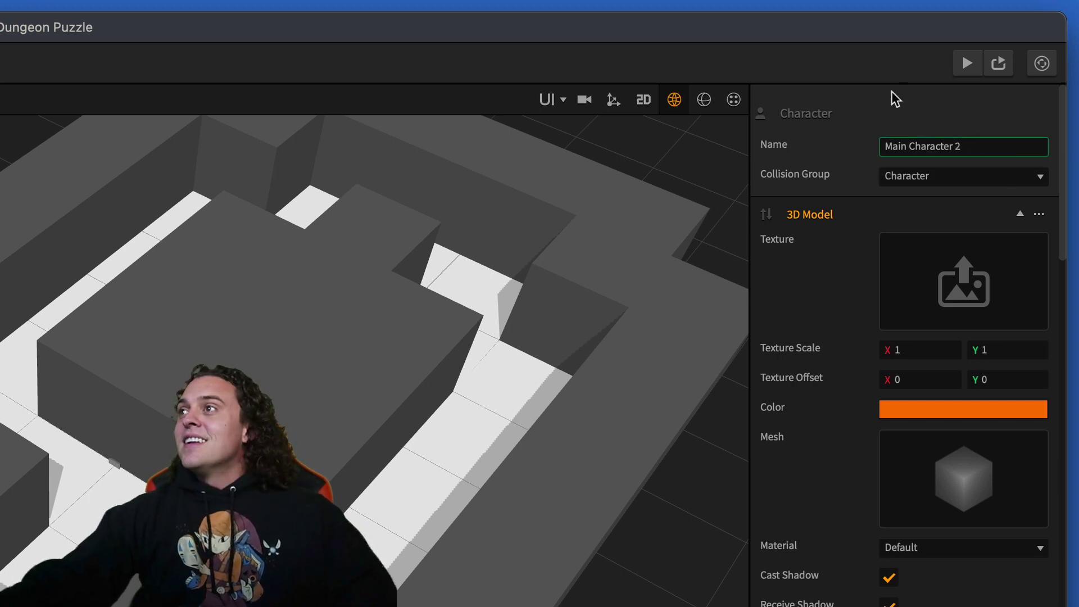
Change Main Character 2's model color to blue and look through its remaining properties.
{"action": "left_click", "coordinate": [964, 411]}
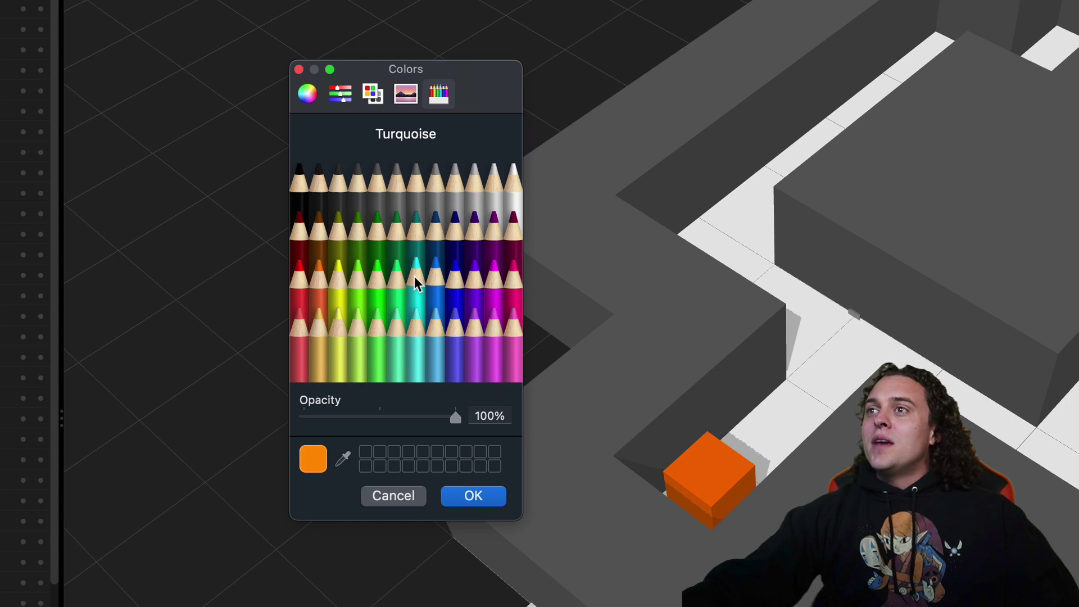
{"action": "left_click", "coordinate": [435, 281]}
{"action": "left_click", "coordinate": [476, 496]}
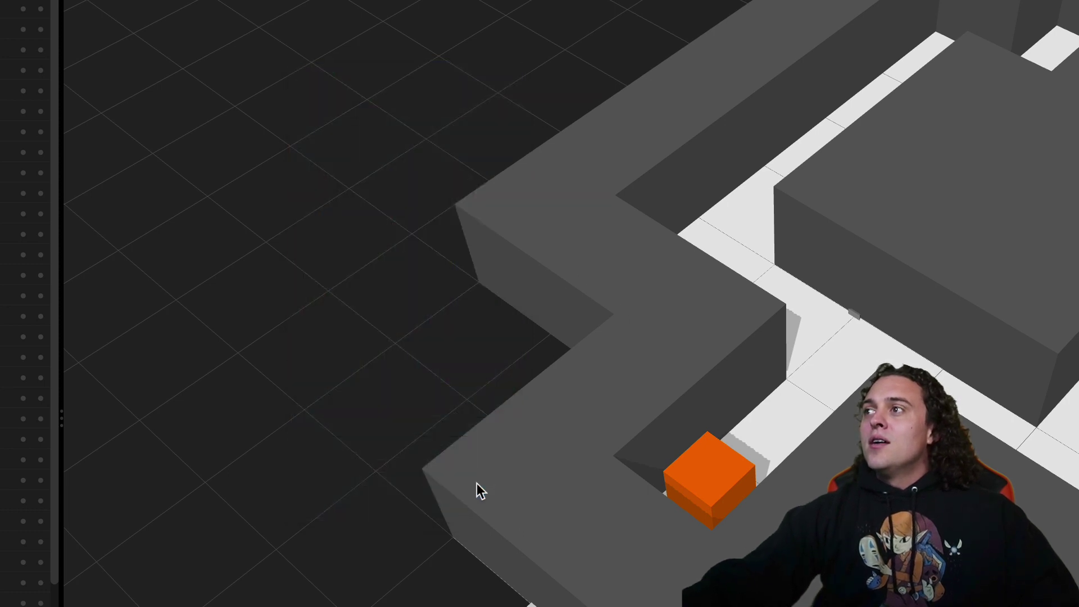
{"action": "scroll", "coordinate": [1019, 343], "scroll_direction": "down", "scroll_amount": 5}
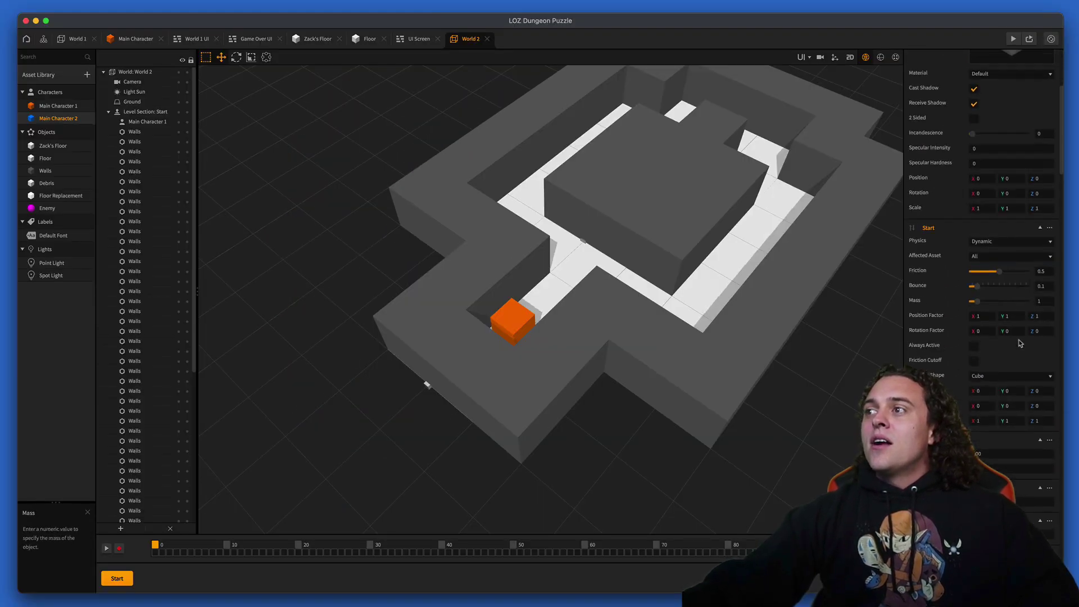
{"action": "scroll", "coordinate": [1020, 343], "scroll_direction": "down", "scroll_amount": 5}
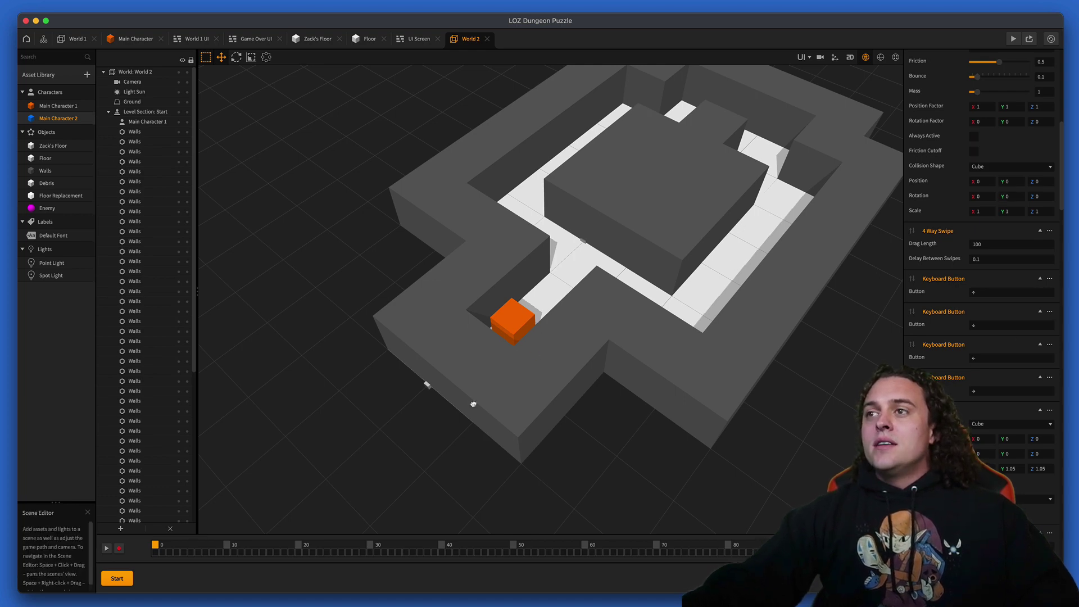
Delete two wall blocks beside the corridor to the left of the orange character in World 2.
{"action": "right_click_drag", "start_coordinate": [473, 404], "coordinate": [555, 398]}
{"action": "left_click", "coordinate": [518, 332]}
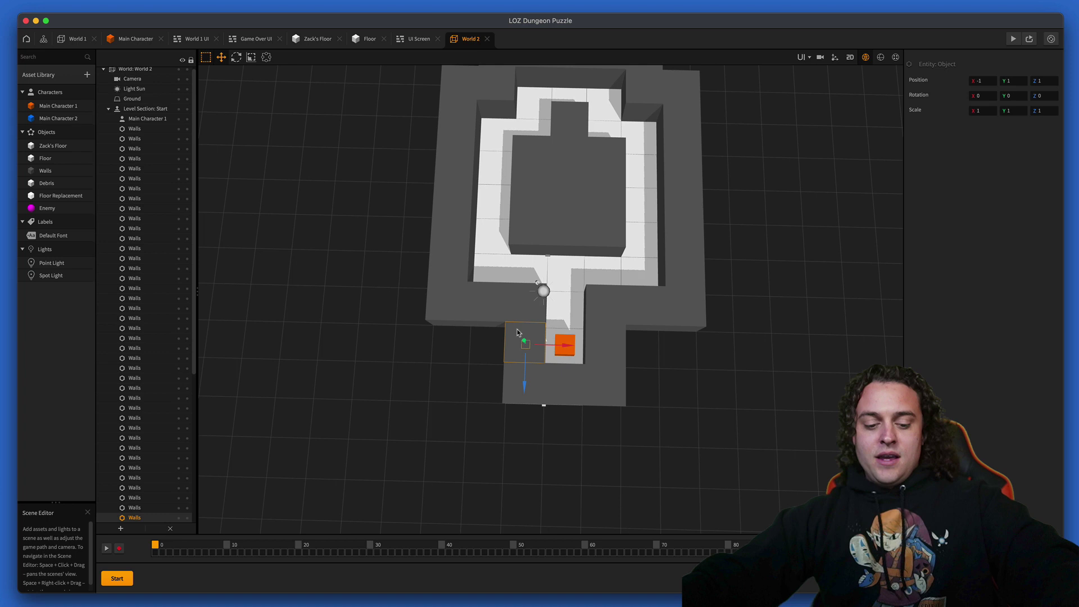
{"action": "key", "text": "Delete"}
{"action": "left_click", "coordinate": [520, 299]}
{"action": "key", "text": "Delete"}
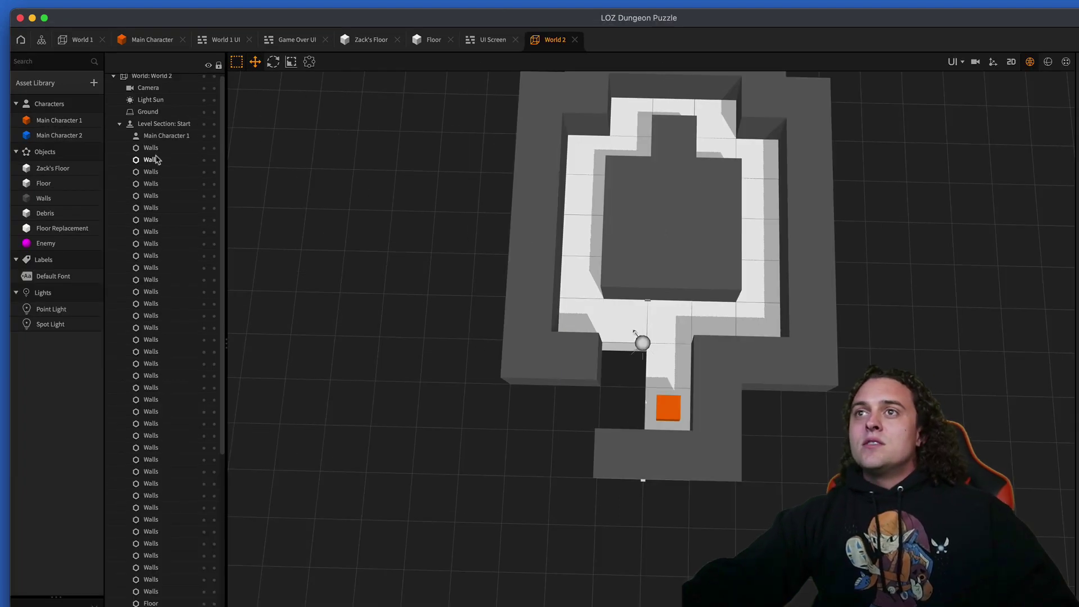
{"action": "left_click", "coordinate": [157, 160]}
{"action": "scroll", "coordinate": [164, 281], "scroll_direction": "down", "scroll_amount": 5}
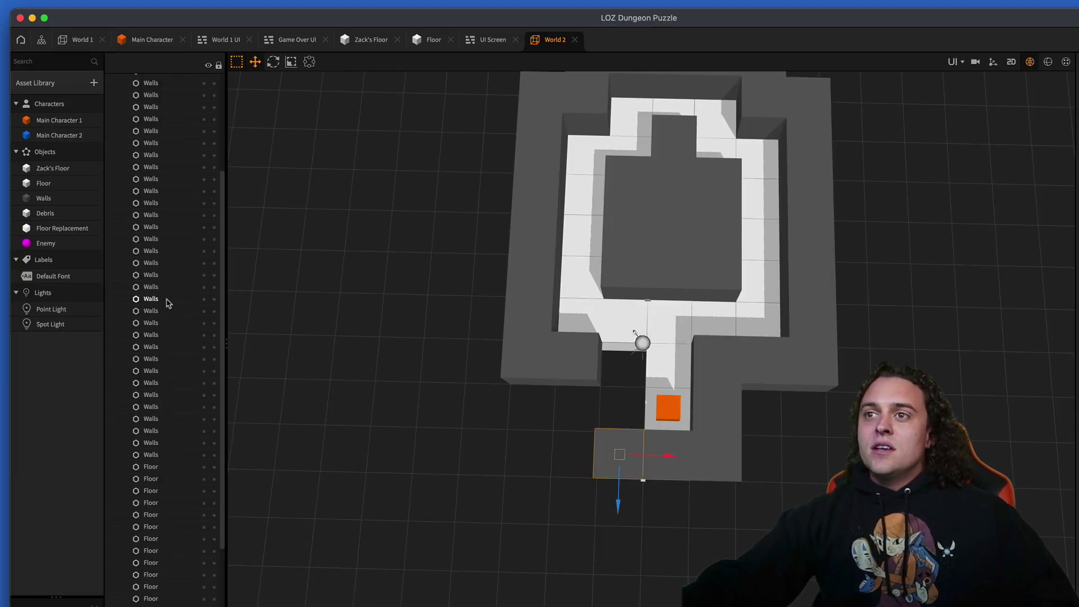
{"action": "left_click", "coordinate": [181, 458], "text": "shift"}
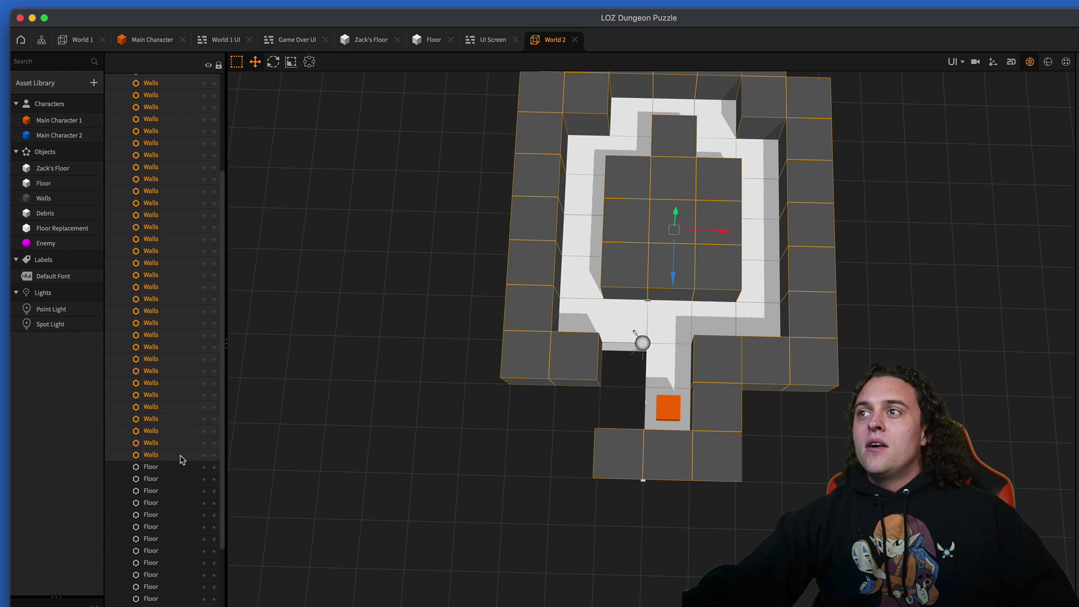
{"action": "scroll", "coordinate": [170, 448], "scroll_direction": "down", "scroll_amount": 3}
{"action": "key", "text": "super+a"}
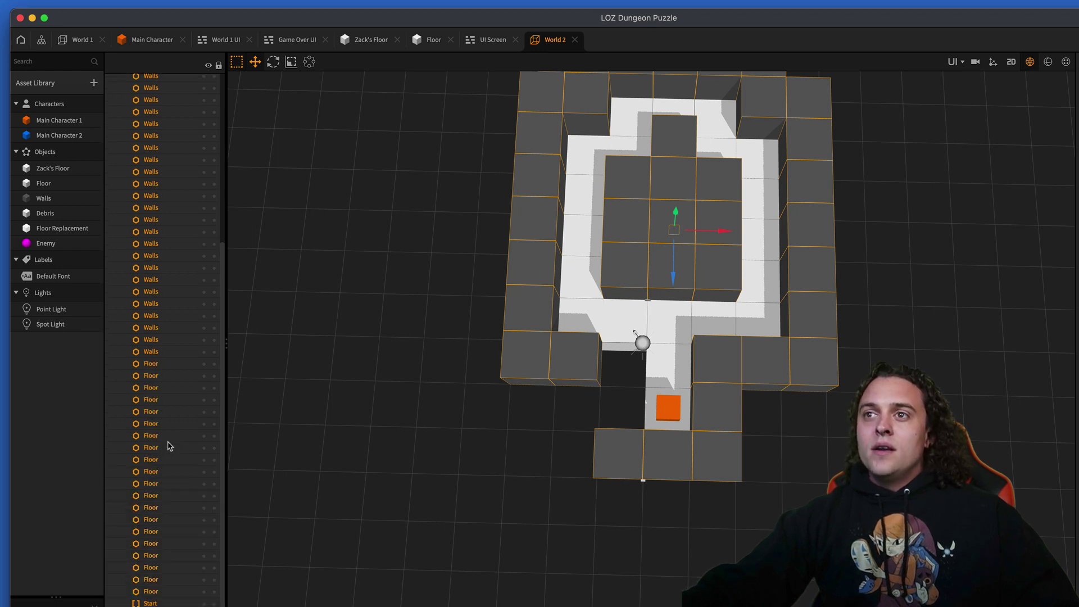
{"action": "scroll", "coordinate": [170, 436], "scroll_direction": "up", "scroll_amount": 3}
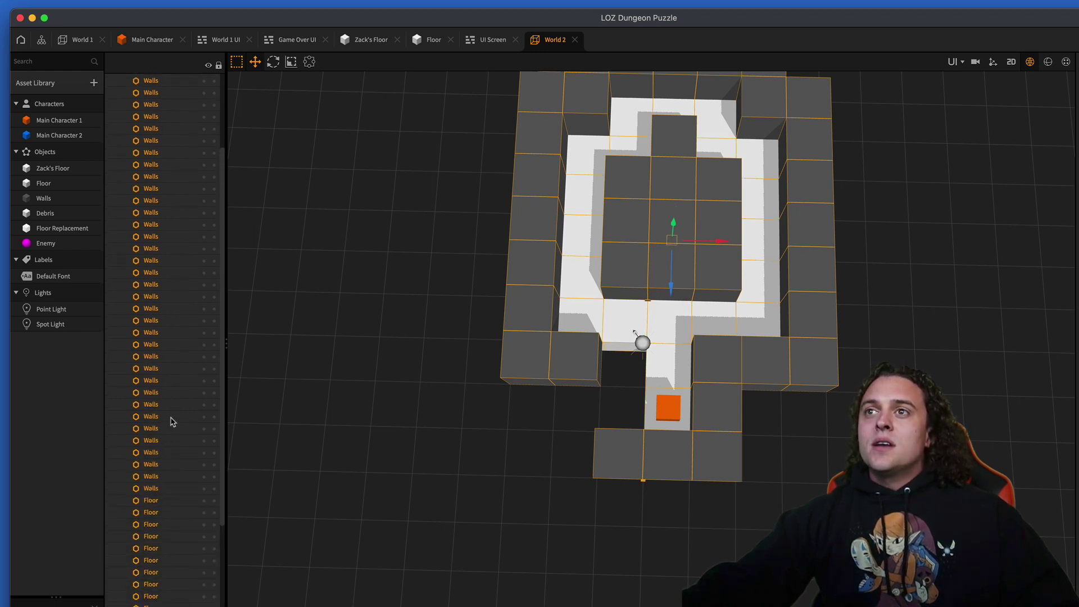
{"action": "left_click", "coordinate": [311, 493]}
Delete all Walls objects in World 2's start section except the last one in the list.
{"action": "left_click", "coordinate": [174, 488]}
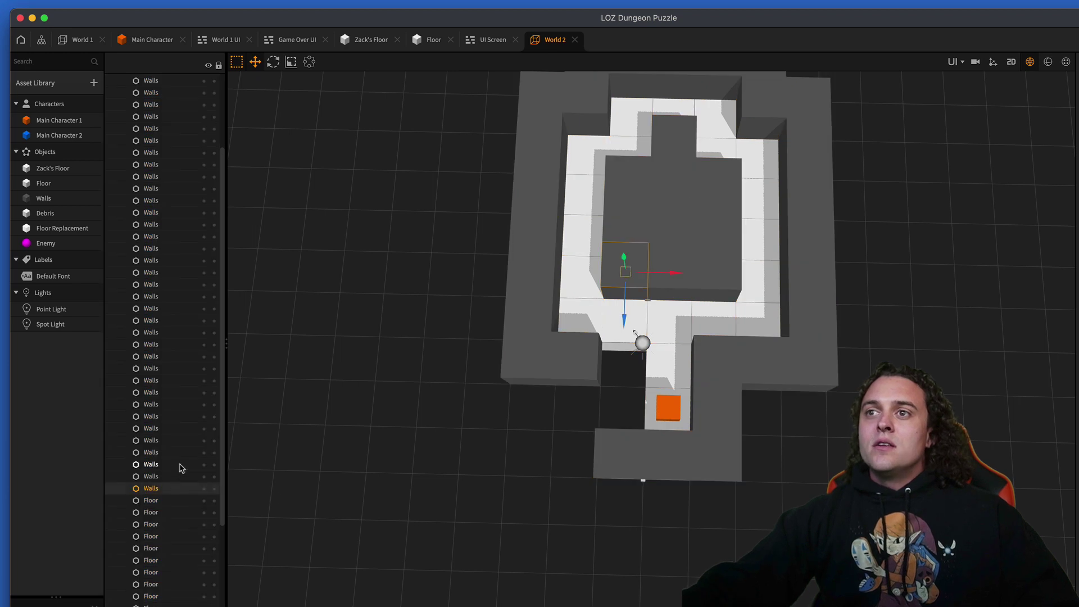
{"action": "left_click", "coordinate": [173, 475]}
{"action": "scroll", "coordinate": [173, 457], "scroll_direction": "up", "scroll_amount": 3}
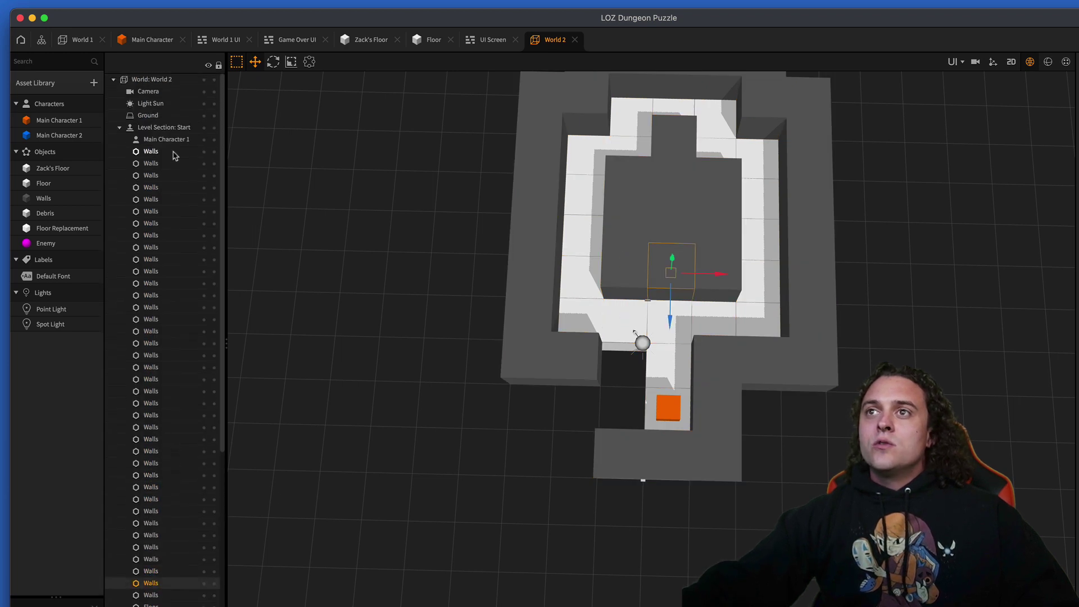
{"action": "left_click", "coordinate": [174, 155], "text": "shift"}
{"action": "key", "text": "Delete"}
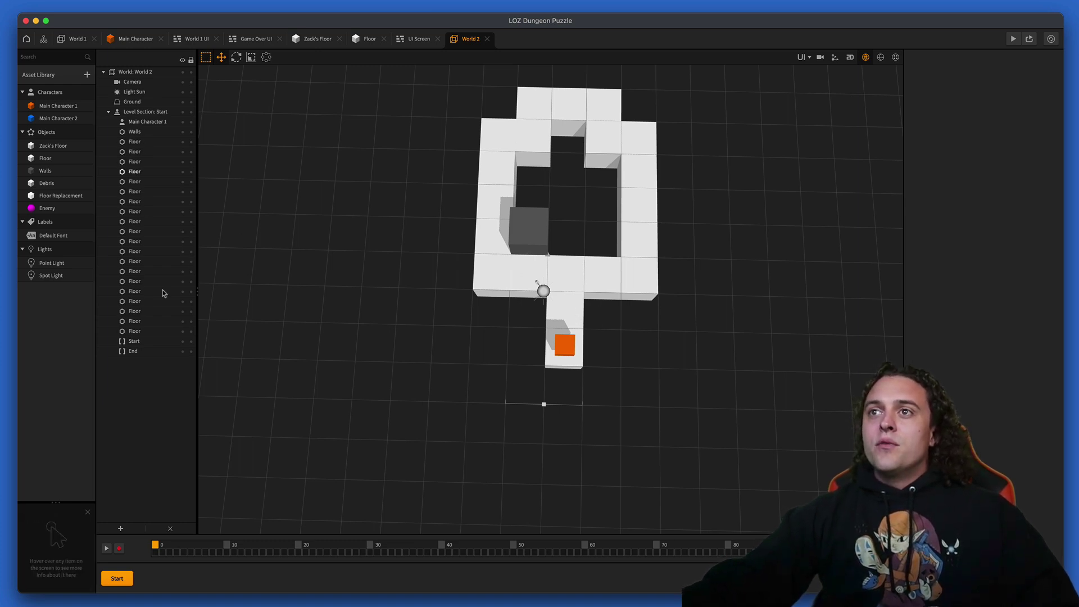
Delete all Floor tiles in World 2 except the one beneath the main character.
{"action": "left_click", "coordinate": [184, 332]}
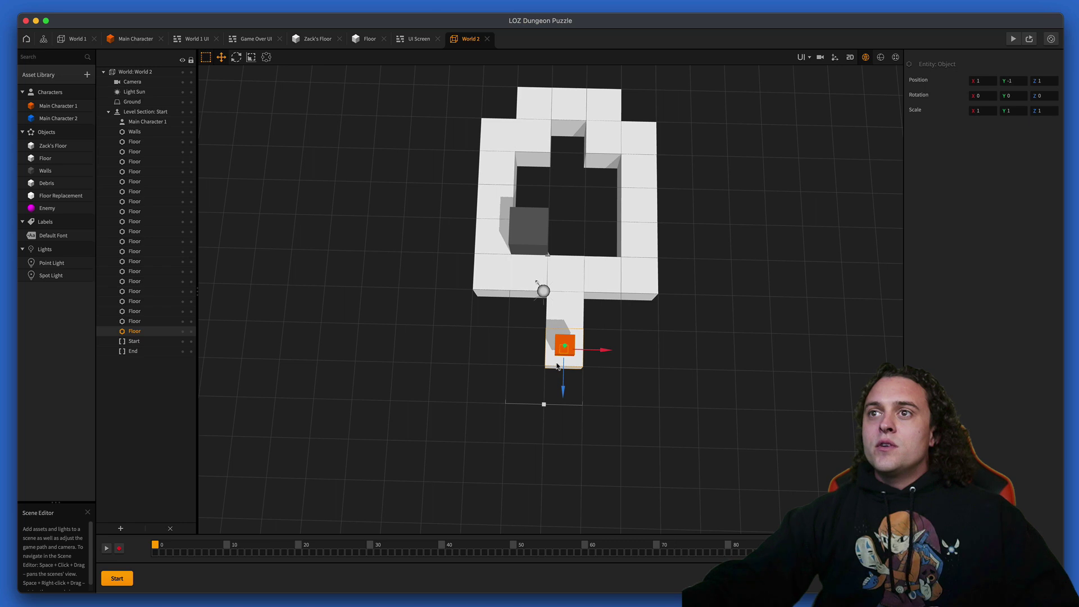
{"action": "left_click", "coordinate": [149, 321]}
{"action": "left_click", "coordinate": [152, 142], "text": "shift"}
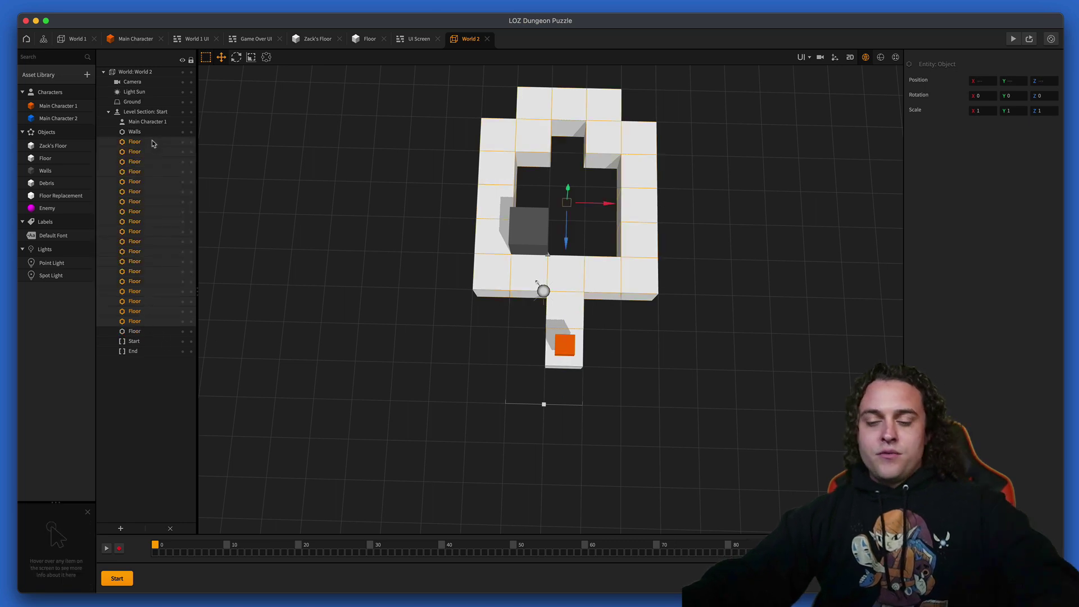
{"action": "key", "text": "Delete"}
Duplicate the remaining wall block into an L of walls above the character, and delete the L's corner block.
{"action": "left_click", "coordinate": [534, 229]}
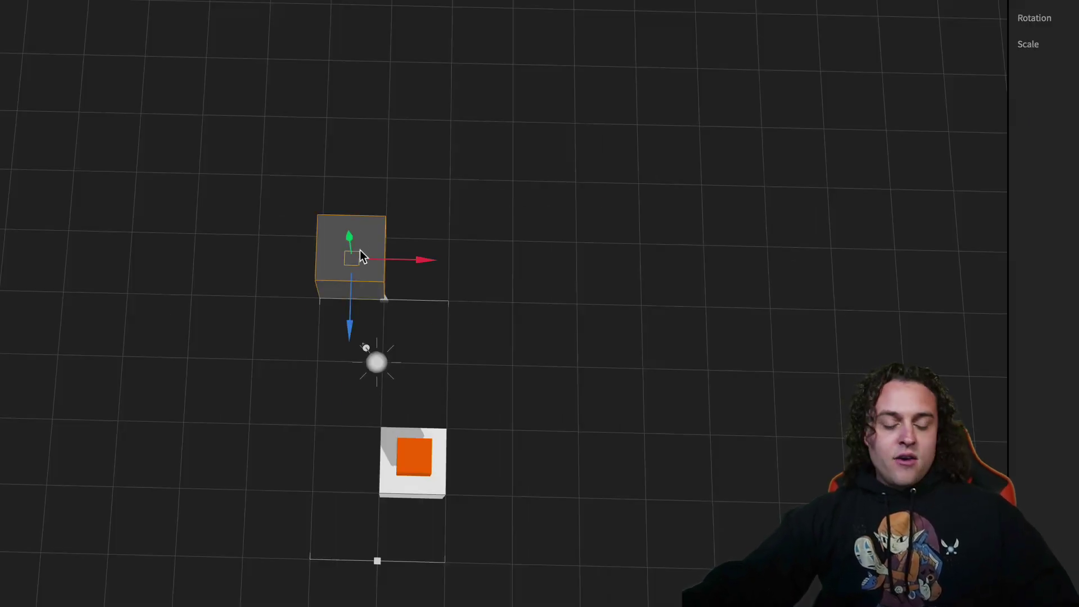
{"action": "key", "text": "ctrl+d"}
{"action": "key", "text": "ctrl+d"}
{"action": "key", "text": "ctrl+d"}
{"action": "key", "text": "ctrl+d"}
{"action": "left_click", "coordinate": [361, 392]}
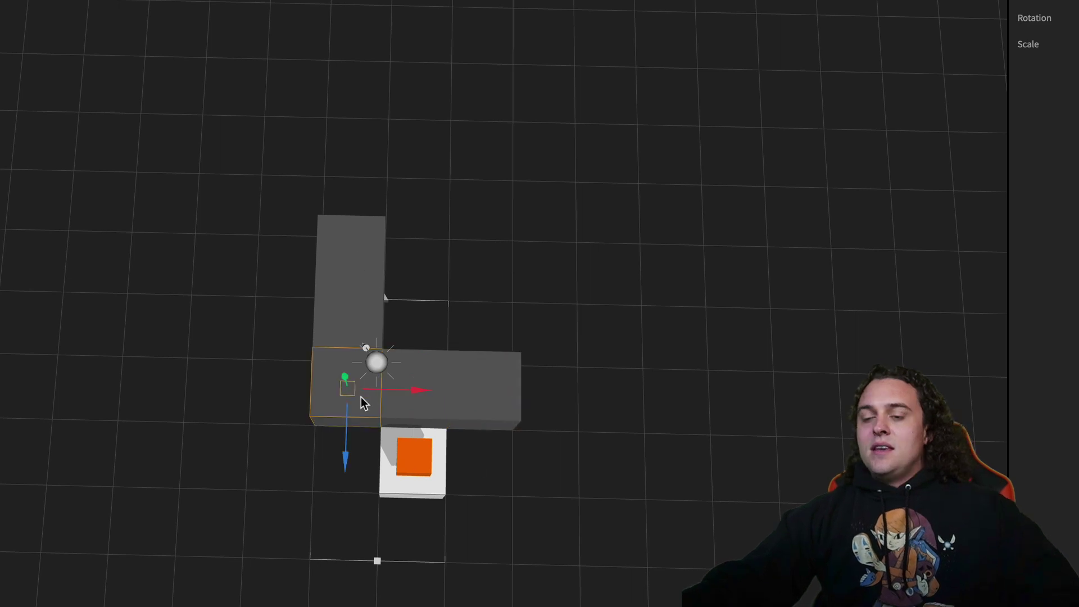
{"action": "key", "text": "Delete"}
Duplicate the start floor tile leftwards to make a four-tile row with a three-tile row directly behind it.
{"action": "left_click", "coordinate": [392, 494]}
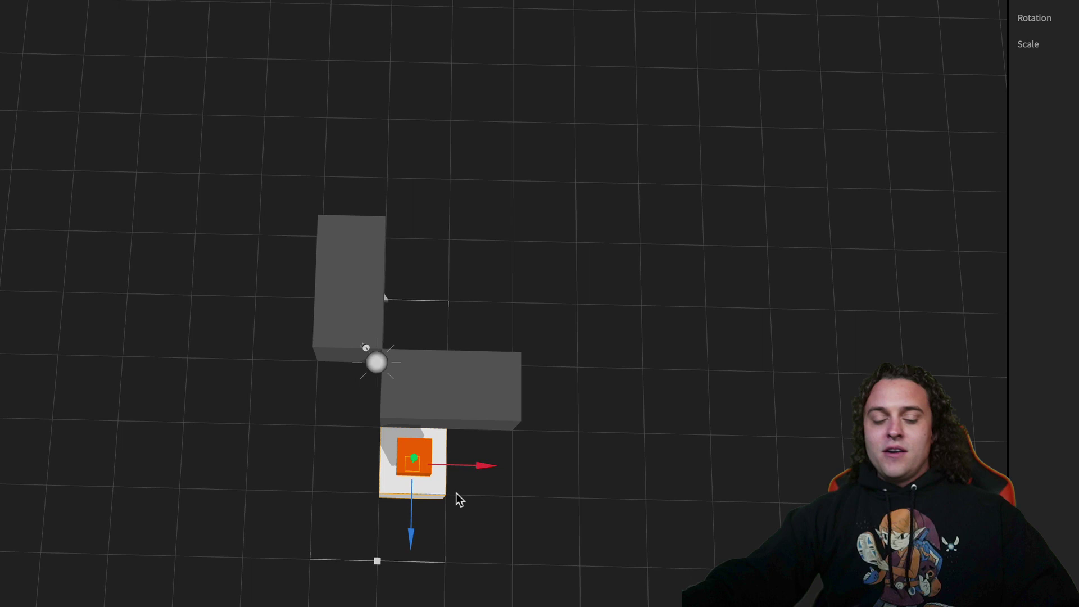
{"action": "key", "text": "ctrl+d"}
{"action": "key", "text": "Left"}
{"action": "key", "text": "ctrl+d"}
{"action": "key", "text": "Up"}
{"action": "key", "text": "ctrl+d"}
{"action": "key", "text": "Left"}
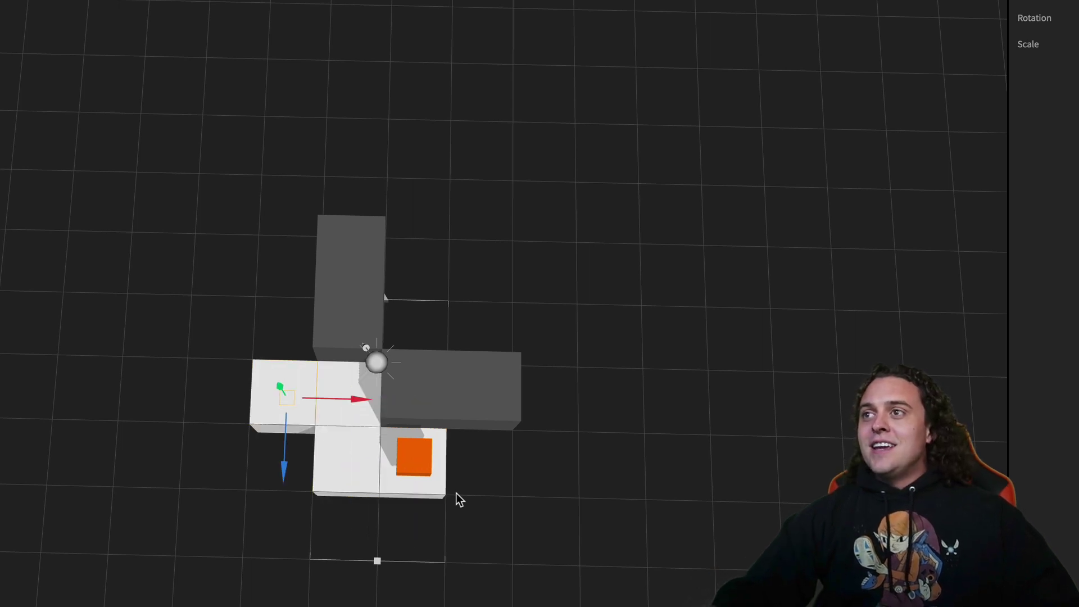
{"action": "key", "text": "ctrl+d"}
{"action": "key", "text": "Down"}
{"action": "key", "text": "ctrl+d"}
{"action": "key", "text": "Left"}
{"action": "key", "text": "ctrl+d"}
{"action": "key", "text": "Up"}
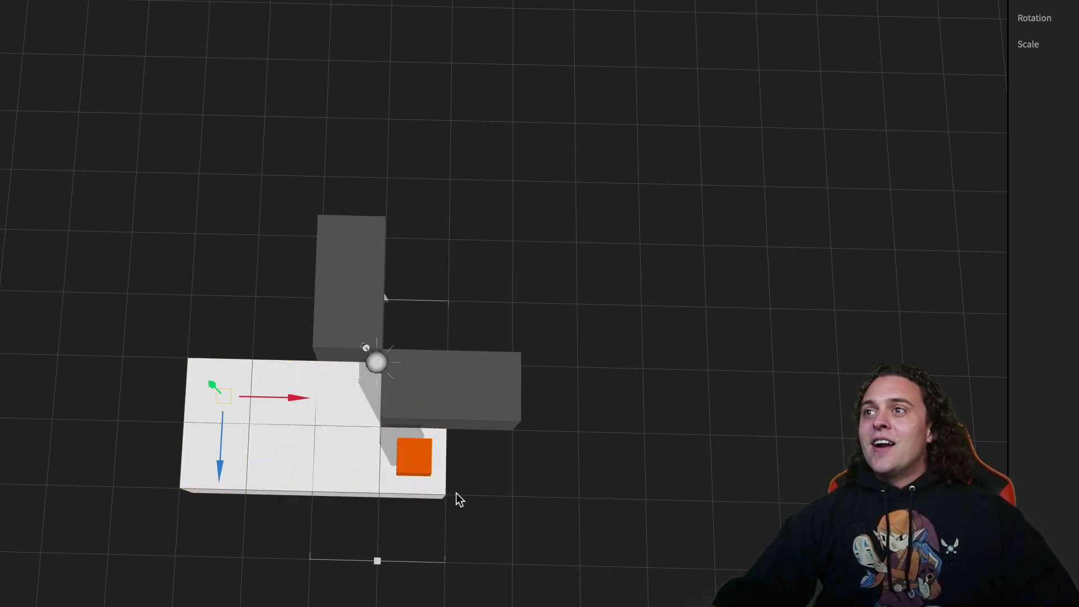
Extend the floor with a two-tile-wide strip running four rows up the left side of the inner walls.
{"action": "key", "text": "ctrl+d"}
{"action": "key", "text": "Up"}
{"action": "key", "text": "ctrl+d"}
{"action": "key", "text": "Right"}
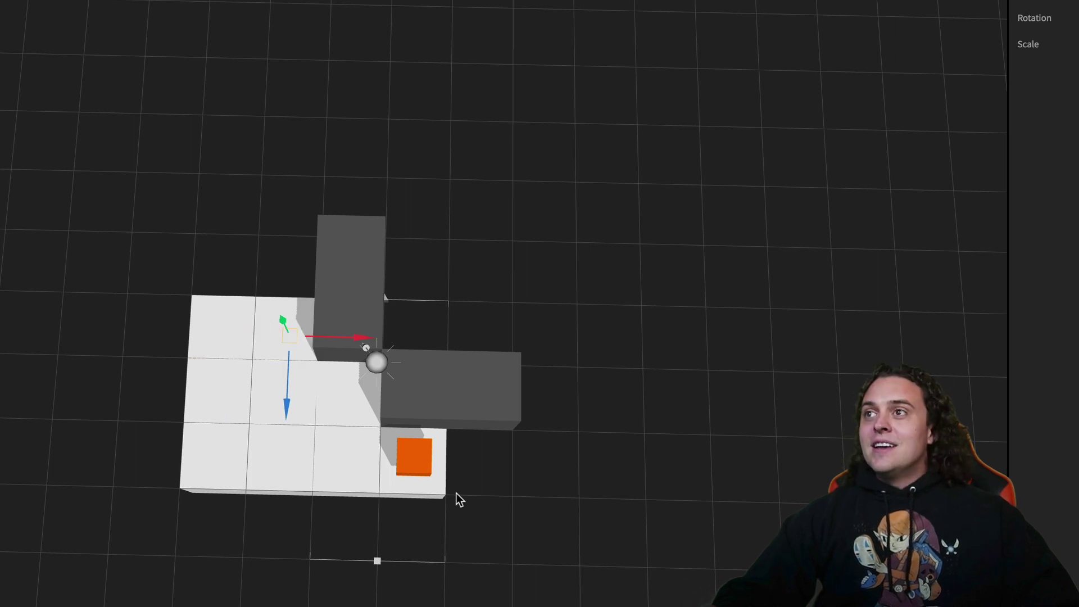
{"action": "key", "text": "ctrl+d"}
{"action": "key", "text": "Up"}
{"action": "key", "text": "ctrl+d"}
{"action": "key", "text": "Left"}
{"action": "key", "text": "ctrl+d"}
{"action": "key", "text": "Up"}
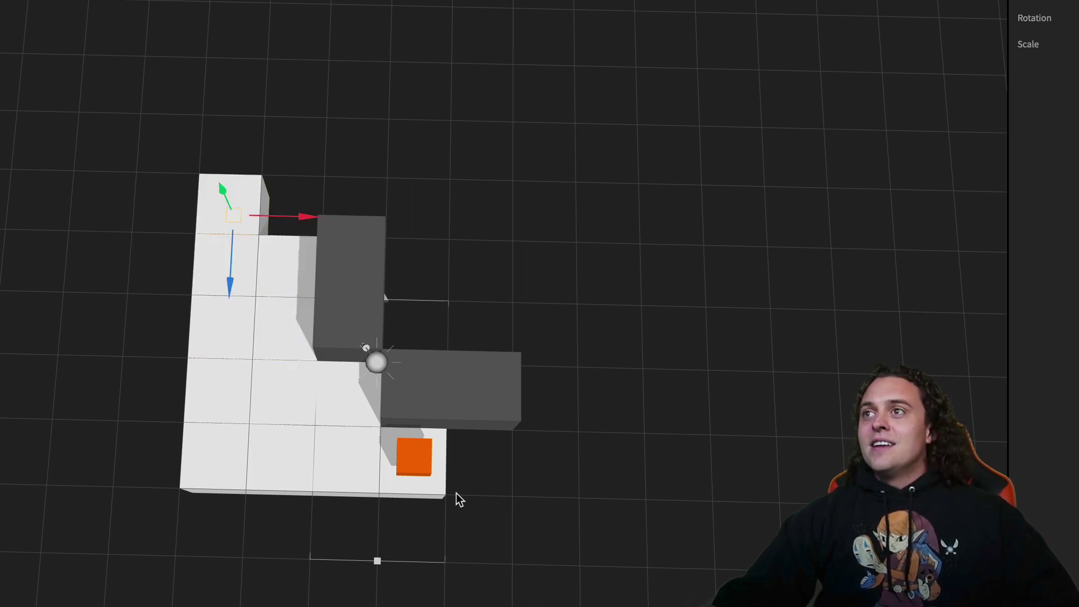
{"action": "key", "text": "ctrl+d"}
{"action": "key", "text": "Up"}
{"action": "key", "text": "ctrl+d"}
{"action": "key", "text": "Right"}
{"action": "key", "text": "ctrl+d"}
{"action": "key", "text": "Down"}
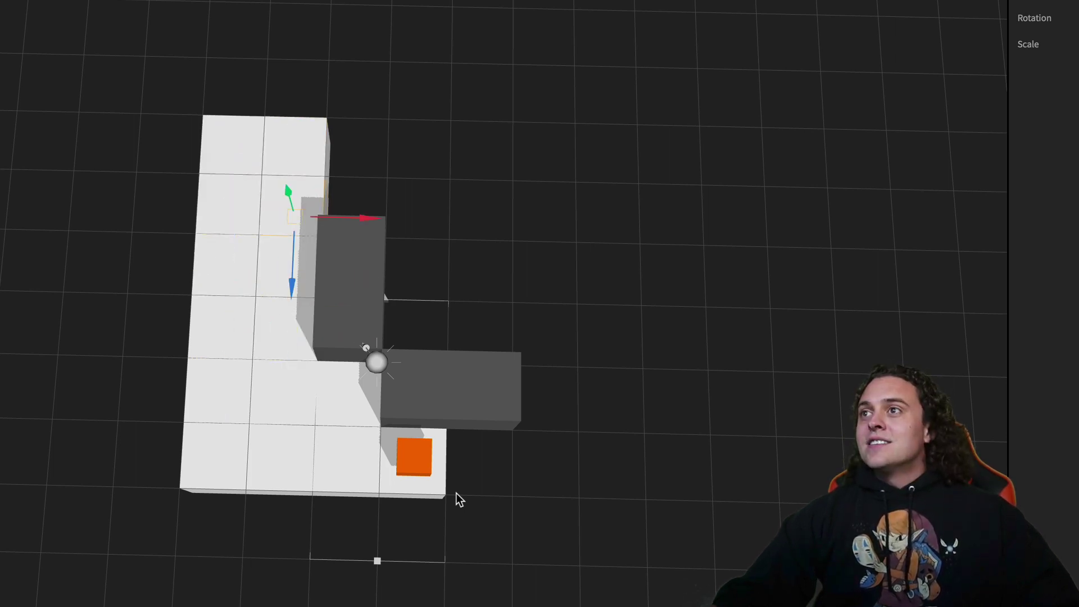
Extend the floor's far row rightwards to eight tiles, adding one tile behind the vertical inner wall.
{"action": "key", "text": "ctrl+d"}
{"action": "key", "text": "Right"}
{"action": "key", "text": "ctrl+d"}
{"action": "key", "text": "Up"}
{"action": "key", "text": "ctrl+d"}
{"action": "key", "text": "Right"}
{"action": "key", "text": "ctrl+d"}
{"action": "key", "text": "Right"}
{"action": "key", "text": "ctrl+d"}
{"action": "key", "text": "Right"}
{"action": "key", "text": "ctrl+d"}
{"action": "key", "text": "Right"}
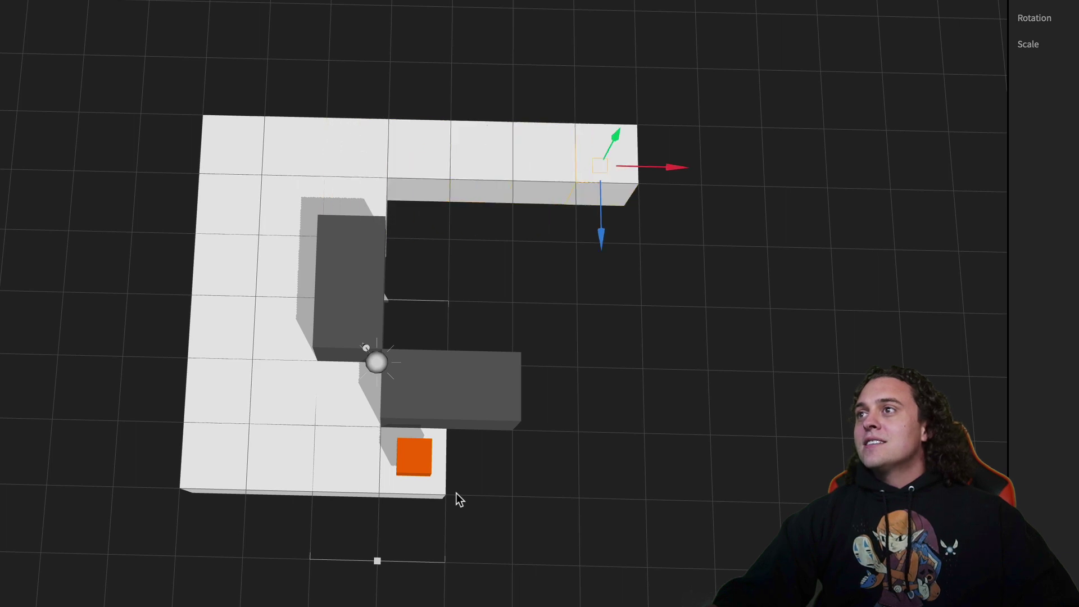
Fill the floor's second row from the right end back to the left, plus one tile beside the vertical inner wall.
{"action": "key", "text": "ctrl+d"}
{"action": "key", "text": "Right"}
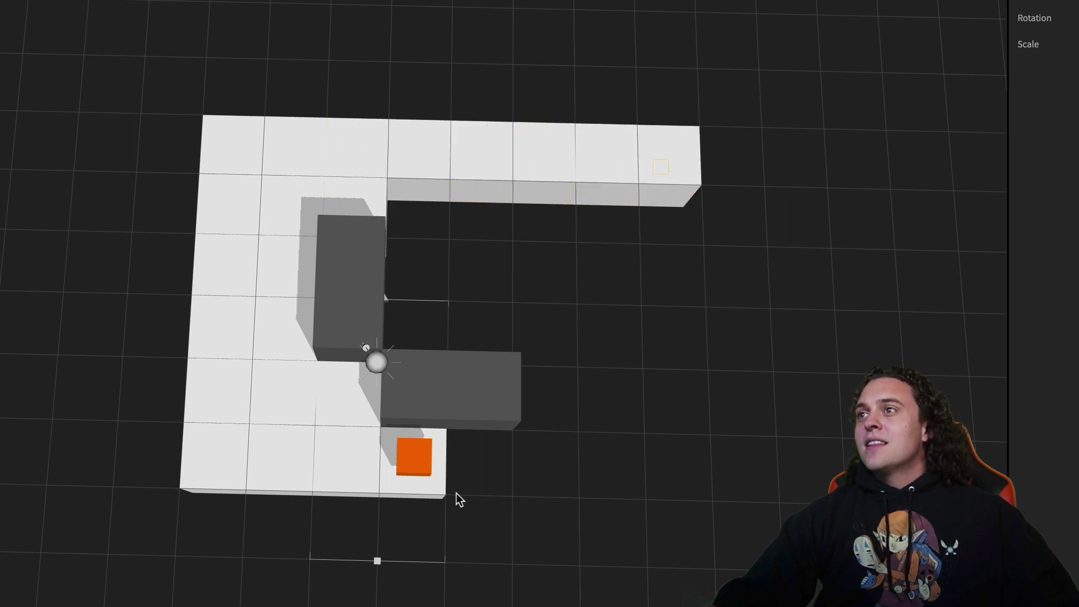
{"action": "key", "text": "ctrl+d"}
{"action": "key", "text": "Down"}
{"action": "key", "text": "ctrl+d"}
{"action": "key", "text": "Left"}
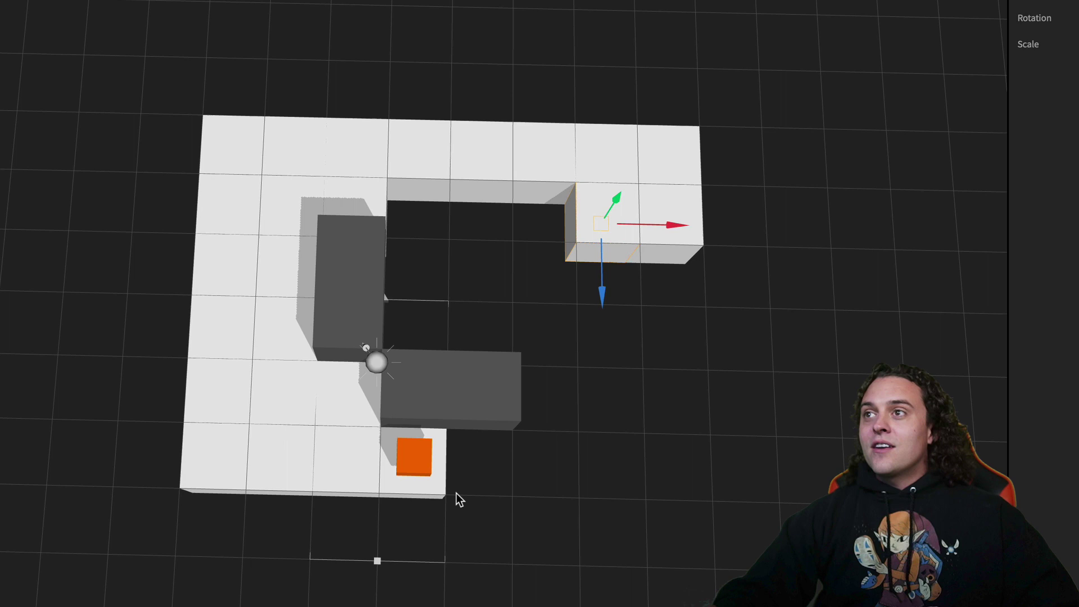
{"action": "key", "text": "ctrl+d"}
{"action": "key", "text": "Left"}
{"action": "key", "text": "ctrl+d"}
{"action": "key", "text": "Left"}
Add floor tiles behind the horizontal inner wall, filling the third and fourth rows across to the sixth column.
{"action": "key", "text": "ctrl+d"}
{"action": "key", "text": "Left"}
{"action": "key", "text": "ctrl+d"}
{"action": "key", "text": "Down"}
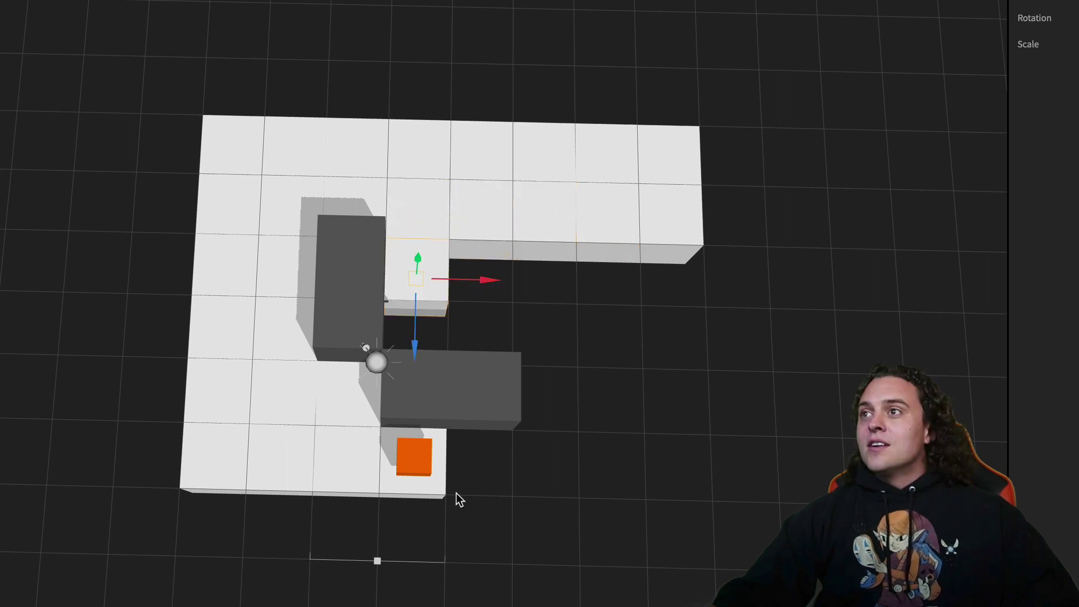
{"action": "key", "text": "ctrl+d"}
{"action": "key", "text": "Down"}
{"action": "key", "text": "ctrl+d"}
{"action": "key", "text": "Right"}
{"action": "key", "text": "ctrl+d"}
{"action": "key", "text": "Up"}
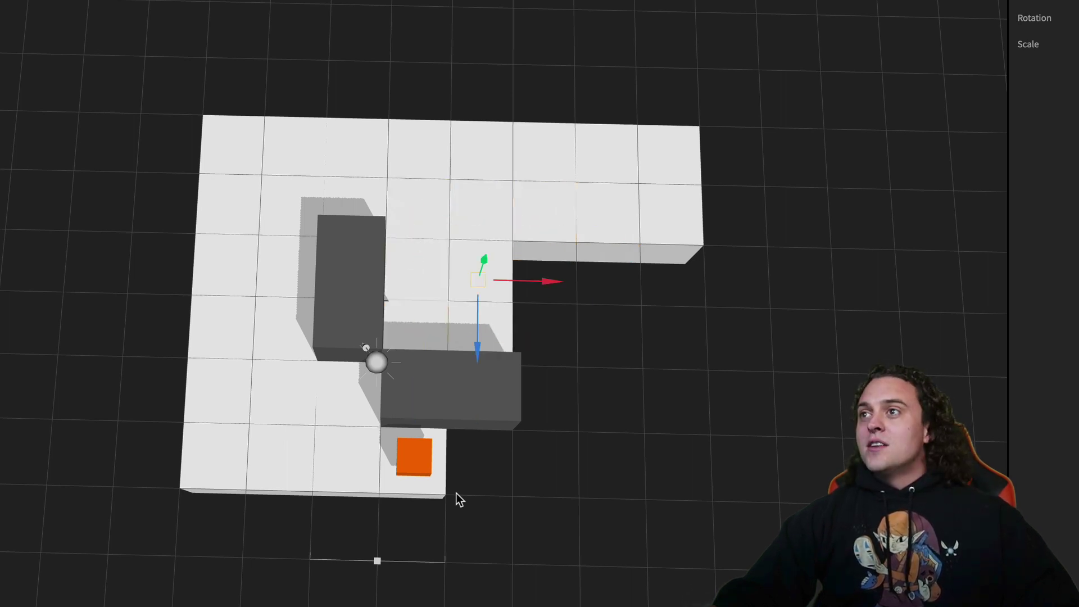
Fill the last two columns of the third and fourth floor rows with duplicated tiles.
{"action": "key", "text": "ctrl+d"}
{"action": "key", "text": "Right"}
{"action": "key", "text": "ctrl+d"}
{"action": "key", "text": "Down"}
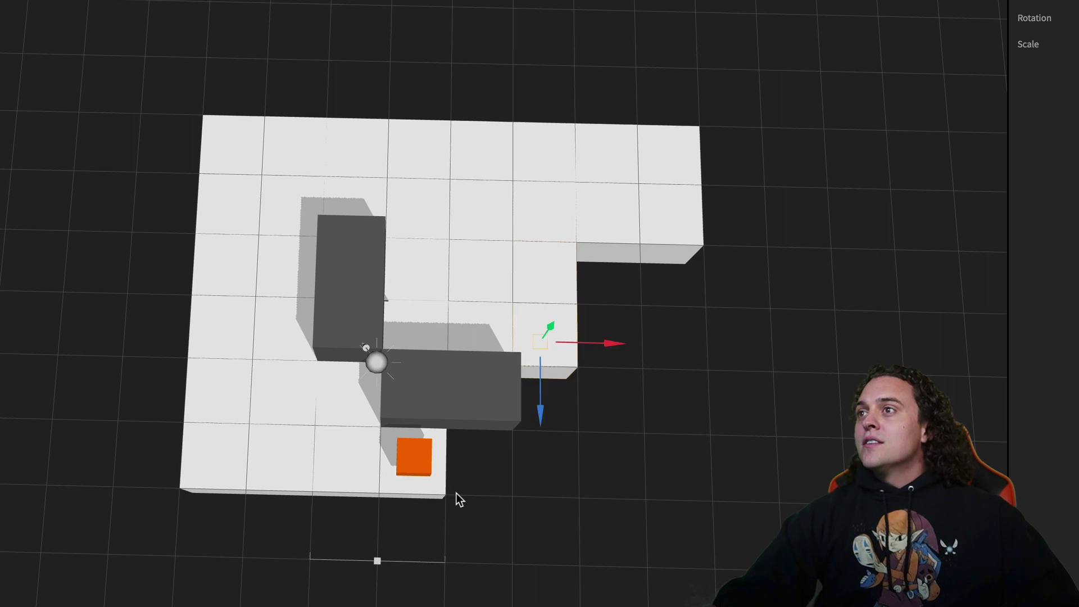
{"action": "key", "text": "ctrl+d"}
{"action": "key", "text": "Right"}
{"action": "key", "text": "ctrl+d"}
{"action": "key", "text": "Up"}
Fill the two nearest floor rows on the right side back to the character, completing the eight-by-six floor rectangle.
{"action": "key", "text": "ctrl+d"}
{"action": "key", "text": "Right"}
{"action": "key", "text": "ctrl+d"}
{"action": "key", "text": "Down"}
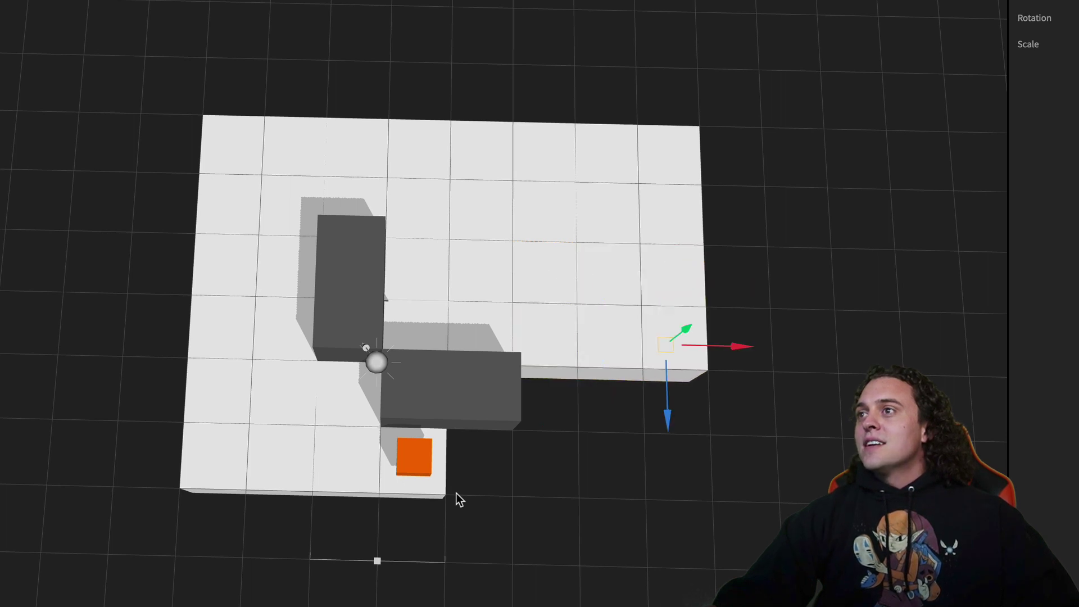
{"action": "key", "text": "ctrl+d"}
{"action": "key", "text": "Down"}
{"action": "key", "text": "ctrl+d"}
{"action": "key", "text": "Down"}
{"action": "key", "text": "ctrl+d"}
{"action": "key", "text": "Left"}
{"action": "key", "text": "ctrl+d"}
{"action": "key", "text": "Up"}
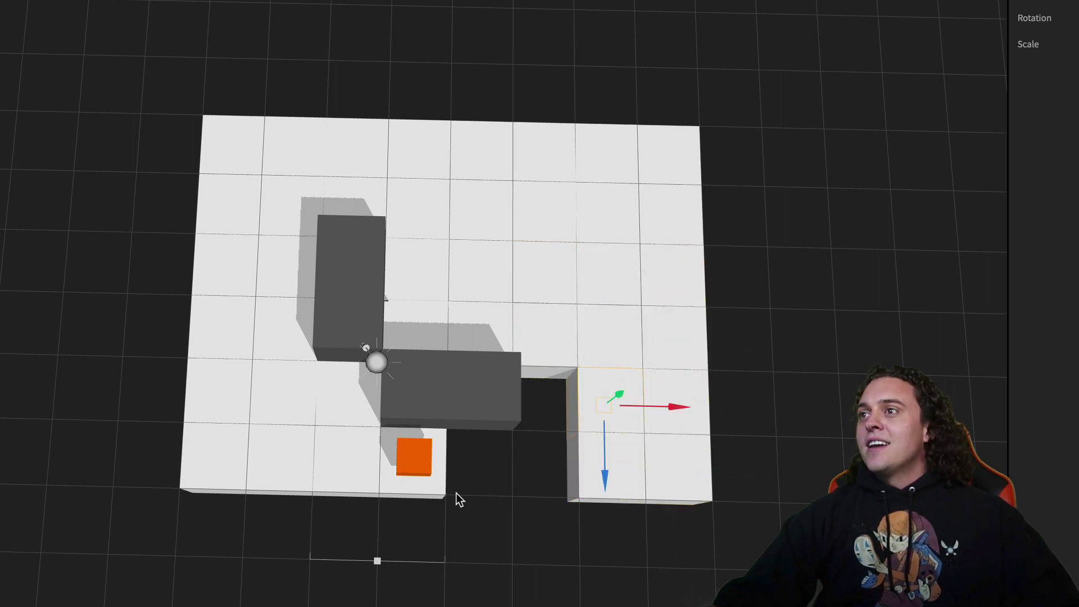
{"action": "key", "text": "ctrl+d"}
{"action": "key", "text": "Left"}
{"action": "key", "text": "ctrl+d"}
{"action": "key", "text": "Down"}
{"action": "key", "text": "ctrl+d"}
{"action": "key", "text": "Left"}
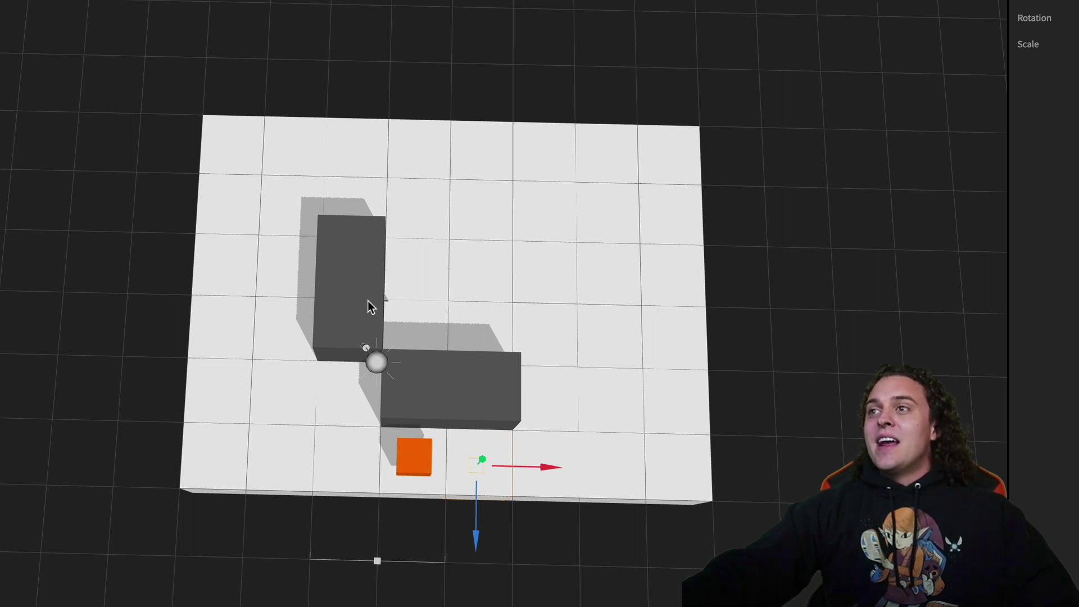
Copy an inner wall block to just outside the floor's left edge and delete the surplus copies in between.
{"action": "left_click", "coordinate": [359, 326]}
{"action": "left_click_drag", "start_coordinate": [338, 362], "coordinate": [240, 346]}
{"action": "key", "text": "Delete"}
{"action": "left_click", "coordinate": [219, 338]}
{"action": "key", "text": "Delete"}
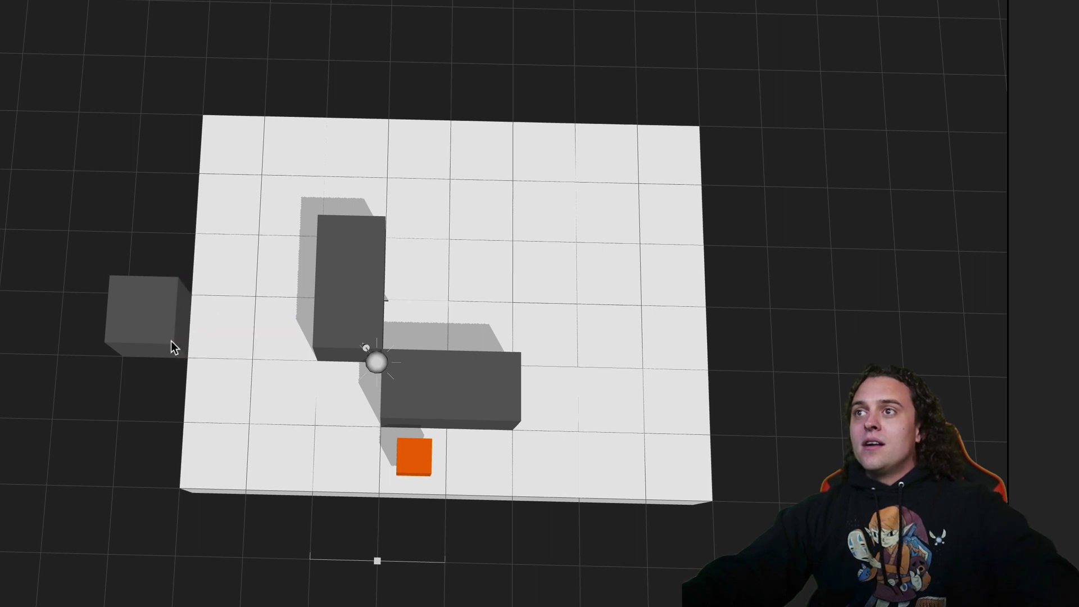
Extend the outer wall block by four blocks along the floor's left edge to the far corner.
{"action": "left_click", "coordinate": [171, 340]}
{"action": "key", "text": "shift+Up"}
{"action": "key", "text": "shift+Up"}
{"action": "key", "text": "shift+Up"}
{"action": "key", "text": "shift+Up"}
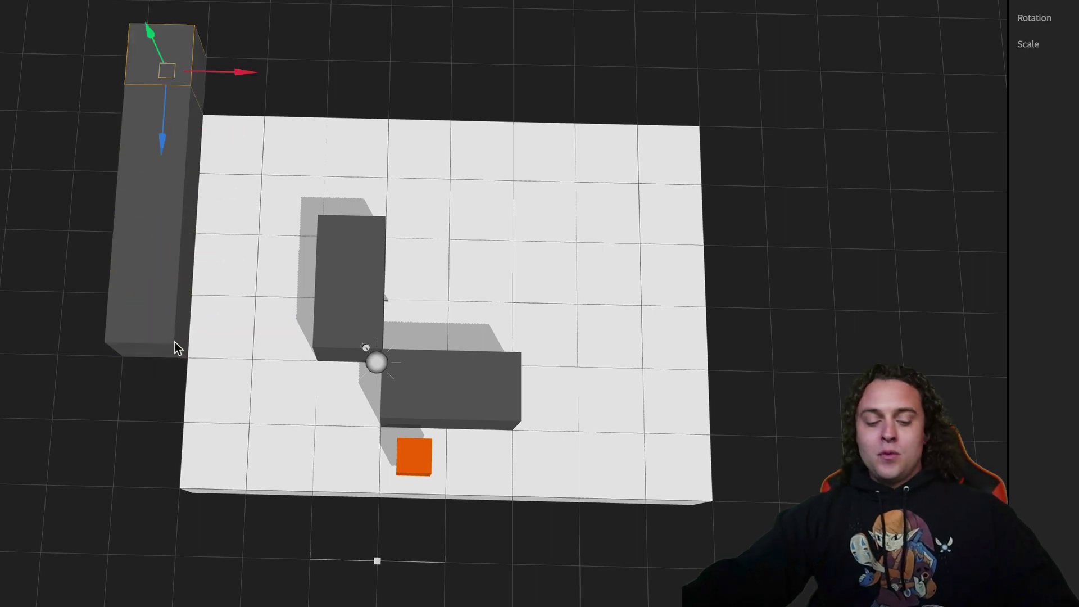
Continue the outer wall along the floor's far edge to the corner beyond the eighth column.
{"action": "key", "text": "shift+Right"}
{"action": "key", "text": "shift+Right"}
{"action": "key", "text": "shift+Right"}
{"action": "key", "text": "shift+Right"}
{"action": "key", "text": "Right"}
{"action": "key", "text": "Right"}
{"action": "key", "text": "Right"}
{"action": "key", "text": "Right"}
{"action": "key", "text": "Right"}
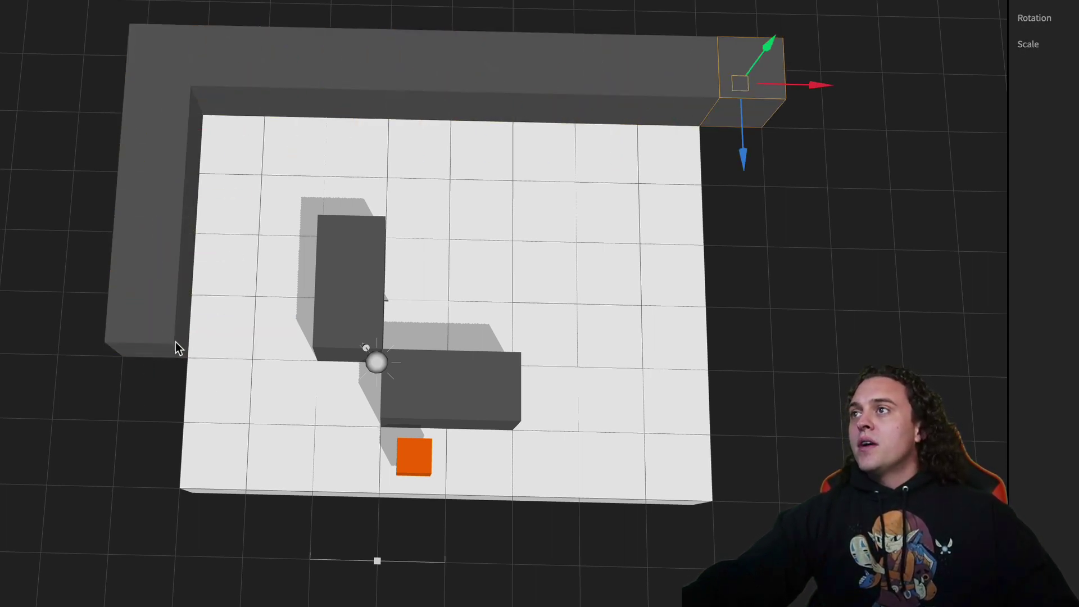
Continue the outer wall along the floor's right edge from the far corner to the near corner.
{"action": "key", "text": "Down"}
{"action": "key", "text": "Down"}
{"action": "key", "text": "Down"}
{"action": "key", "text": "Down"}
{"action": "key", "text": "Down"}
{"action": "key", "text": "Down"}
{"action": "key", "text": "Down"}
Extend the outer wall along the floor's near edge and up the left edge to close the loop.
{"action": "key", "text": "Left"}
{"action": "key", "text": "Left"}
{"action": "key", "text": "Left"}
{"action": "key", "text": "Left"}
{"action": "key", "text": "Left"}
{"action": "key", "text": "Left"}
{"action": "key", "text": "Left"}
{"action": "key", "text": "Left"}
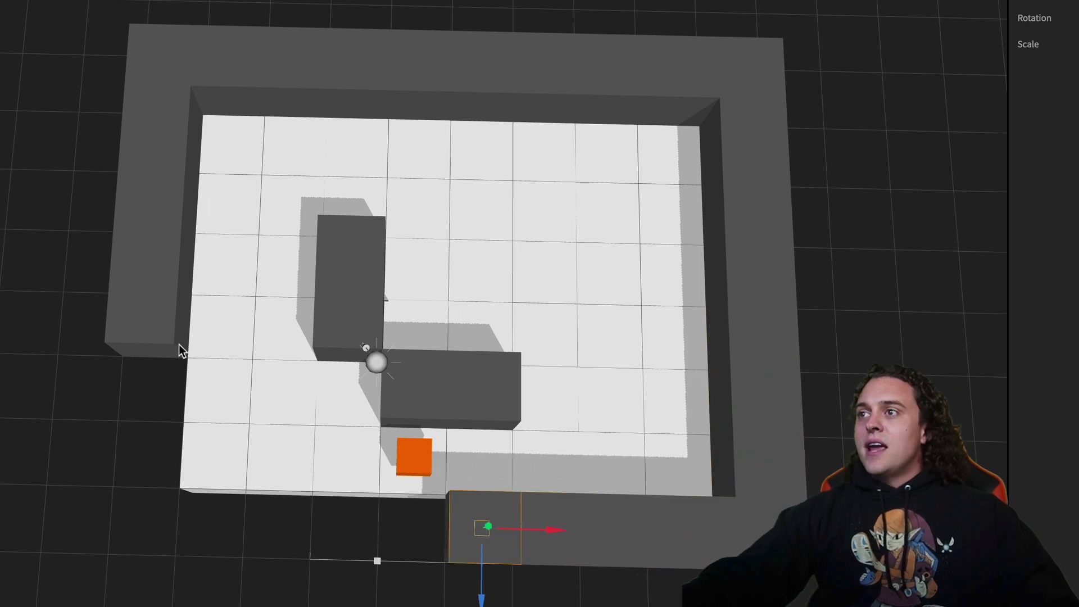
{"action": "key", "text": "Left"}
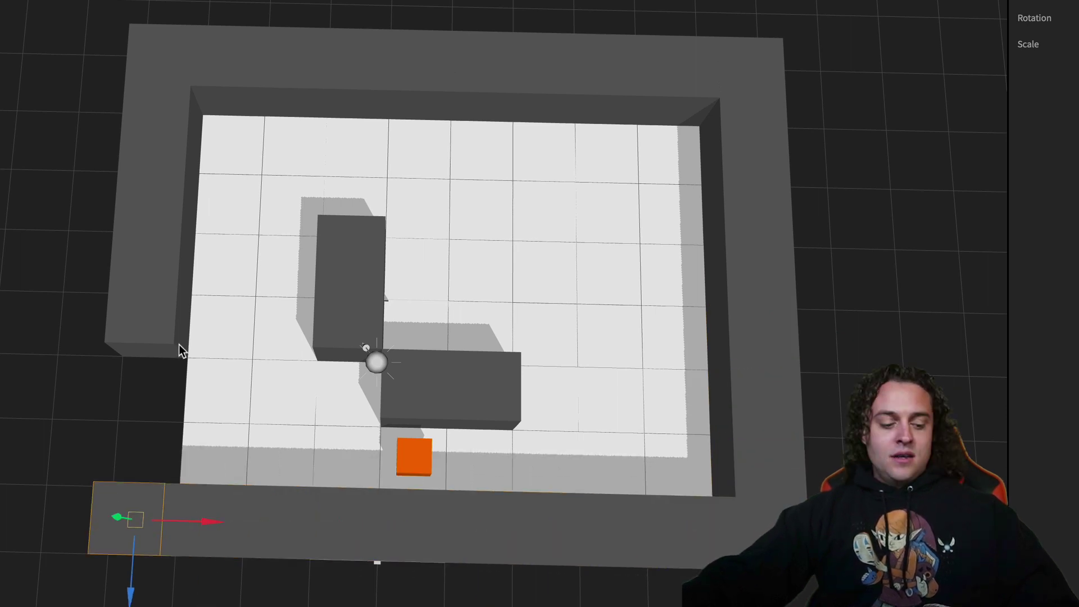
{"action": "key", "text": "Up"}
{"action": "key", "text": "Up"}
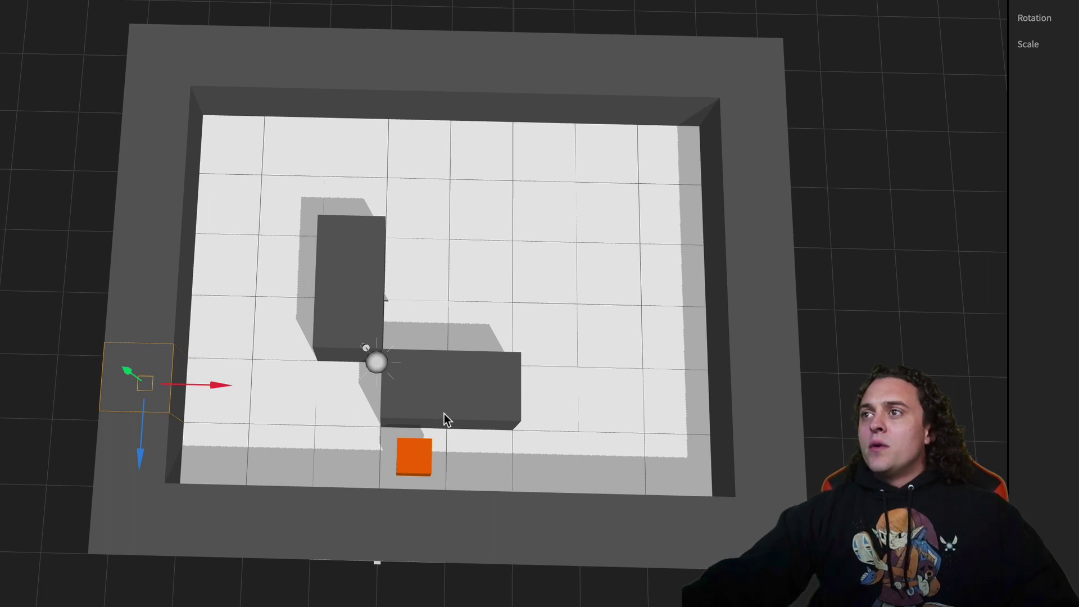
Replace the orange character in World 2 with Main Character 2 and set its position to X 1, Y 1, Z 1.
{"action": "left_click", "coordinate": [427, 472]}
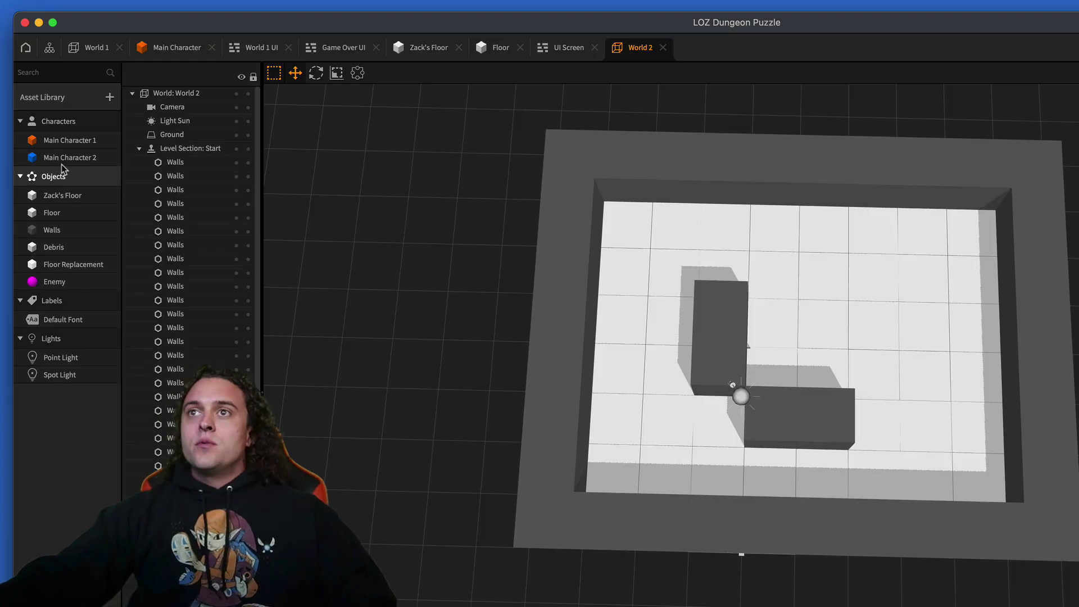
{"action": "left_click_drag", "start_coordinate": [70, 157], "coordinate": [795, 481]}
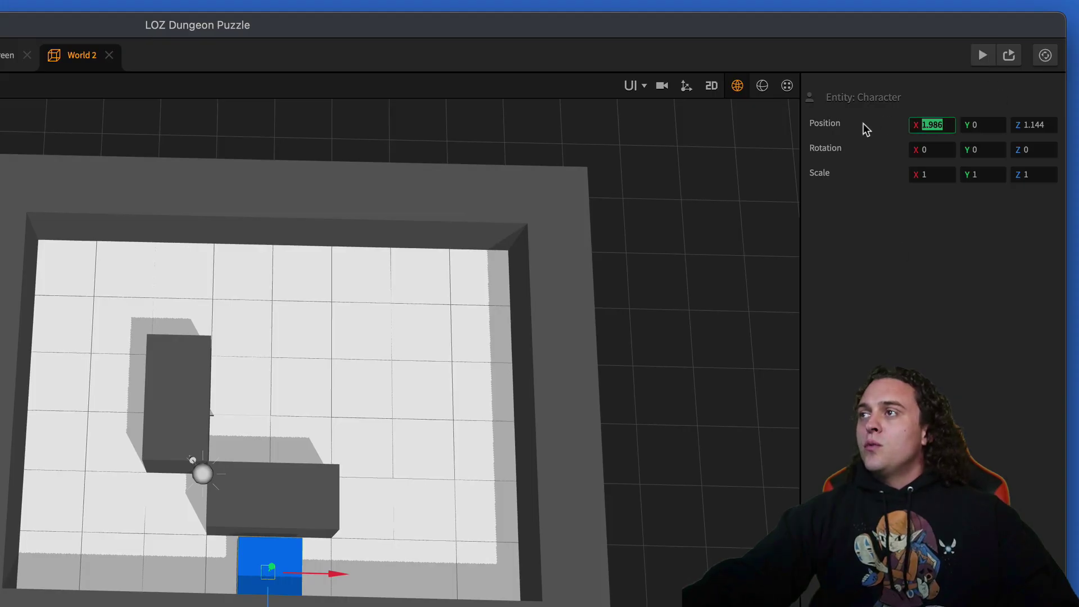
{"action": "type", "text": "1"}
{"action": "key", "text": "Tab"}
{"action": "type", "text": "1"}
{"action": "key", "text": "Tab"}
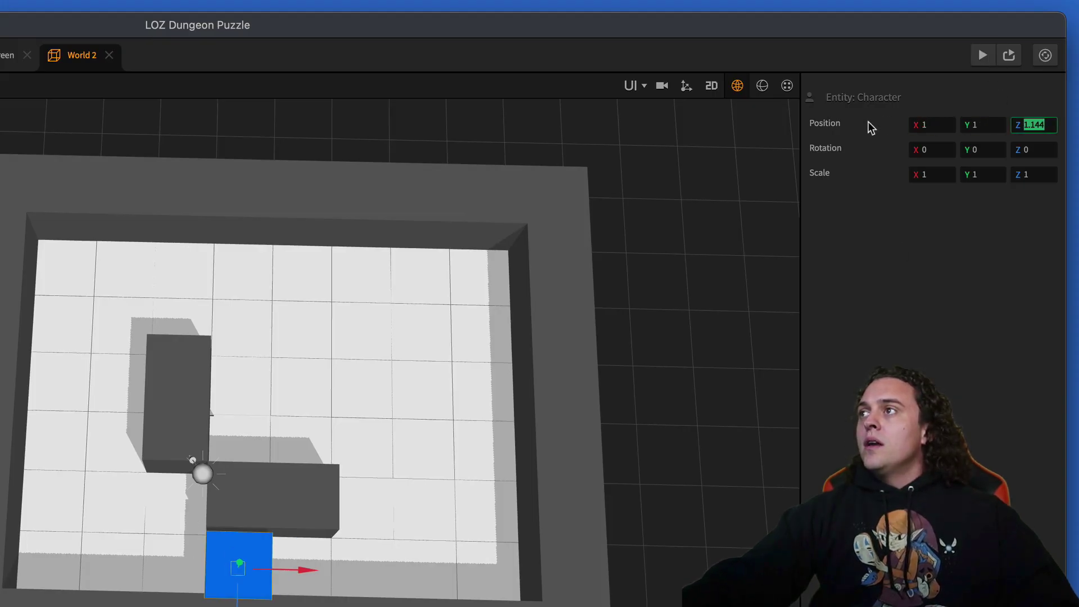
{"action": "type", "text": "1"}
{"action": "key", "text": "Tab"}
Scale Main Character 2 to 0.5 on the X, Y and Z axes.
{"action": "left_click", "coordinate": [943, 176]}
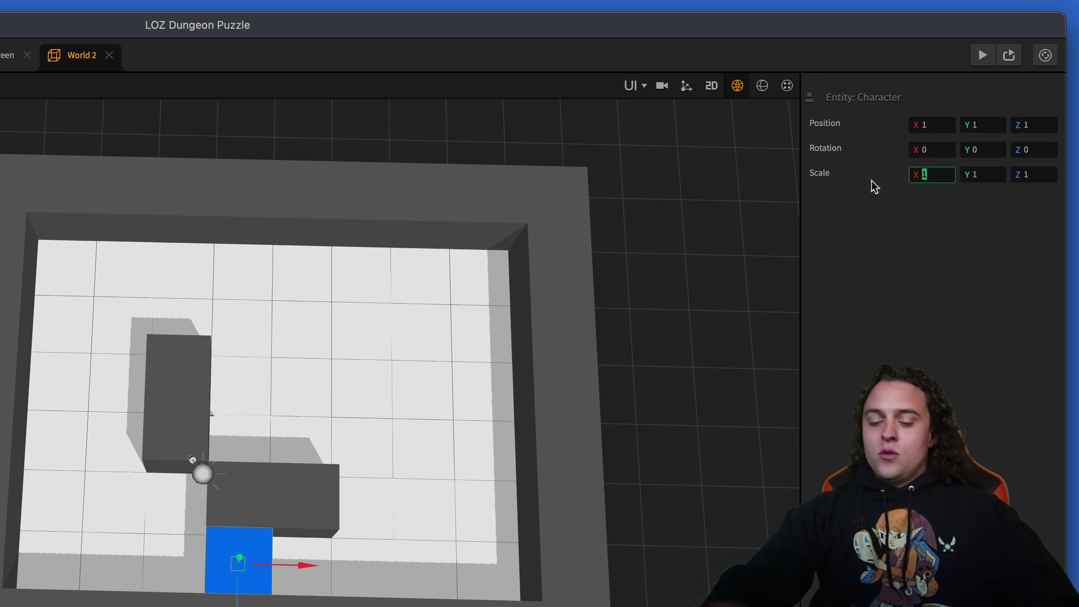
{"action": "type", "text": ".5"}
{"action": "key", "text": "Tab"}
{"action": "type", "text": ".5"}
{"action": "key", "text": "Tab"}
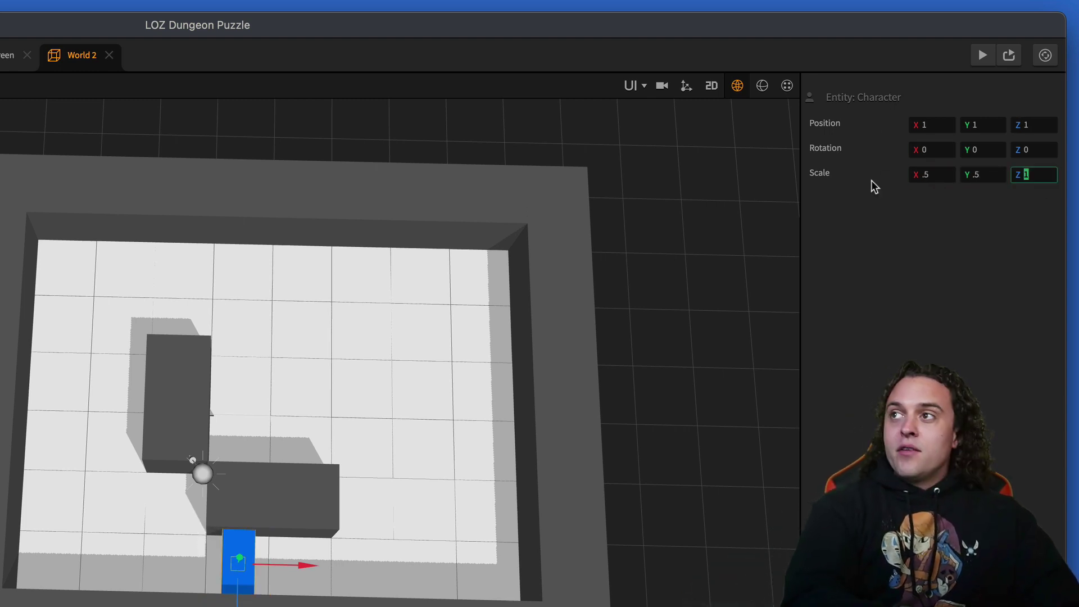
{"action": "type", "text": ".5"}
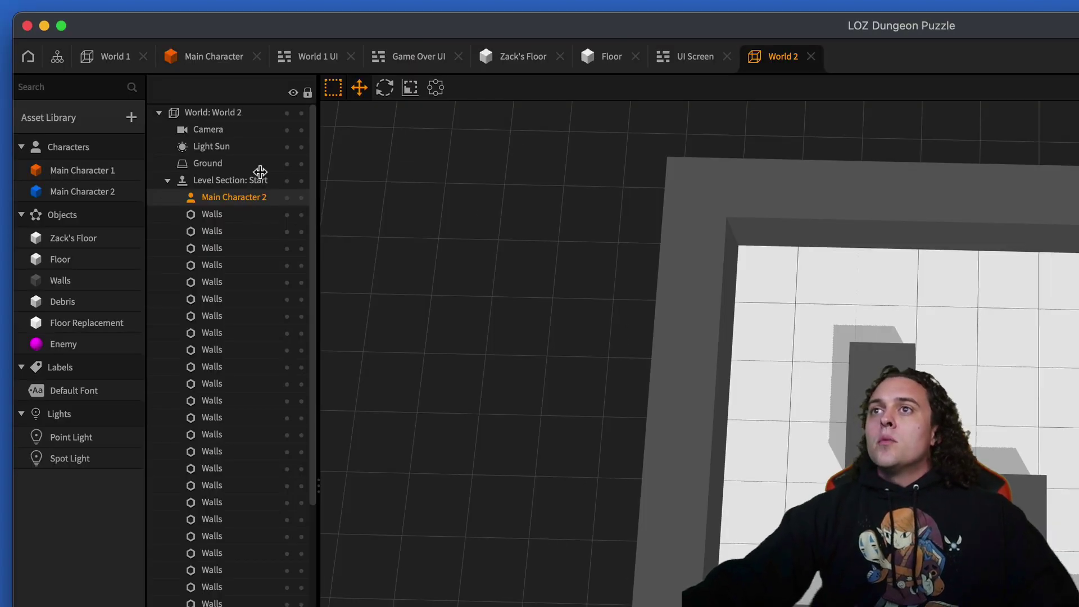
Rename the Win World 1 event in Main Character 2's node map to Win World 2.
{"action": "double_click", "coordinate": [79, 193]}
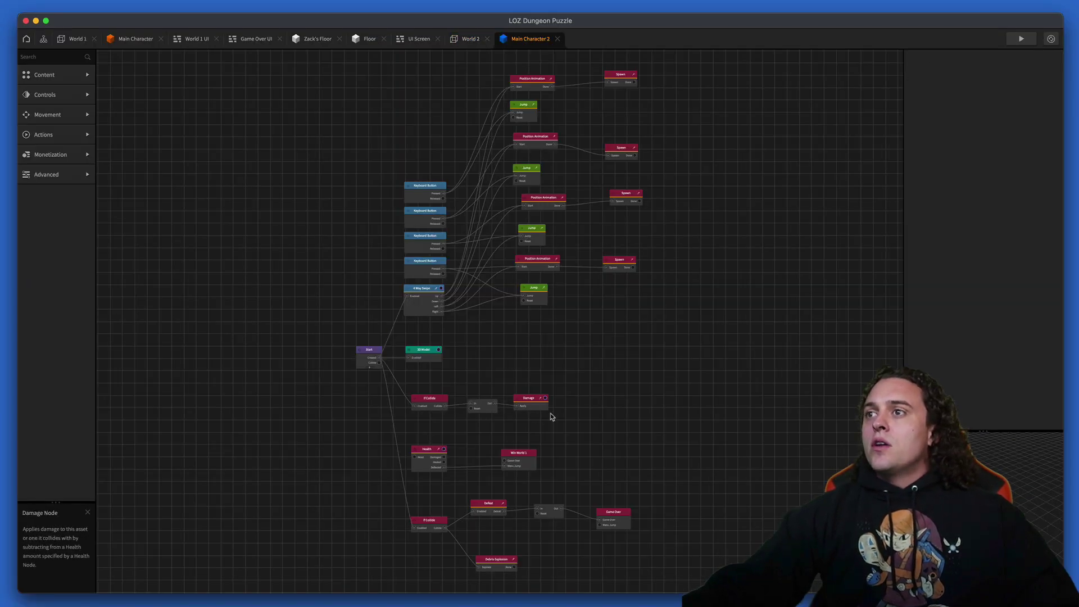
{"action": "scroll", "coordinate": [596, 494], "scroll_direction": "up", "scroll_amount": 2}
{"action": "left_click", "coordinate": [344, 585]}
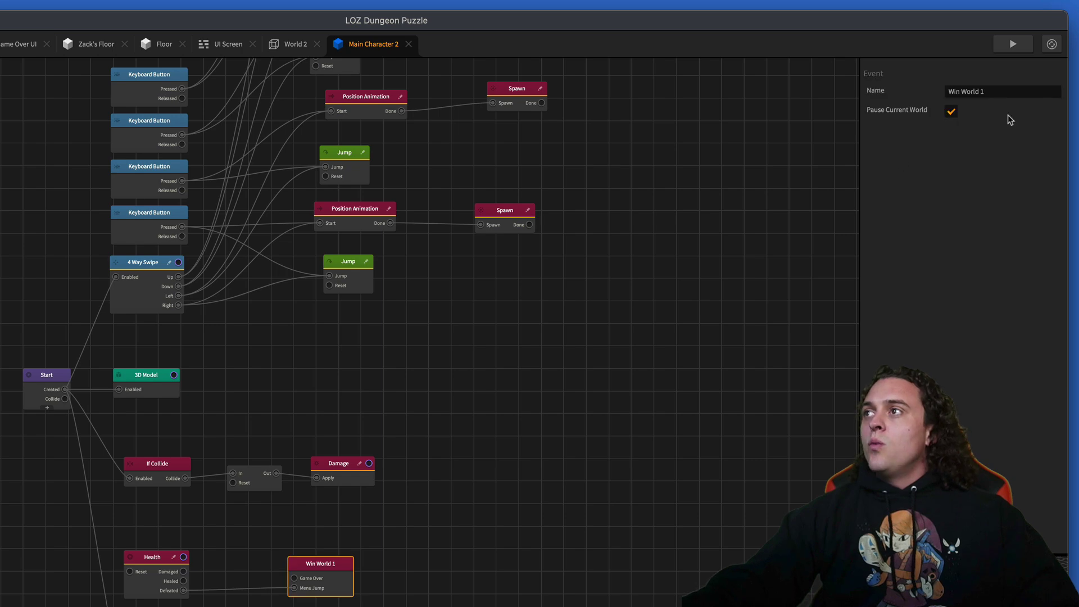
{"action": "key", "text": "BackSpace"}
{"action": "type", "text": "2"}
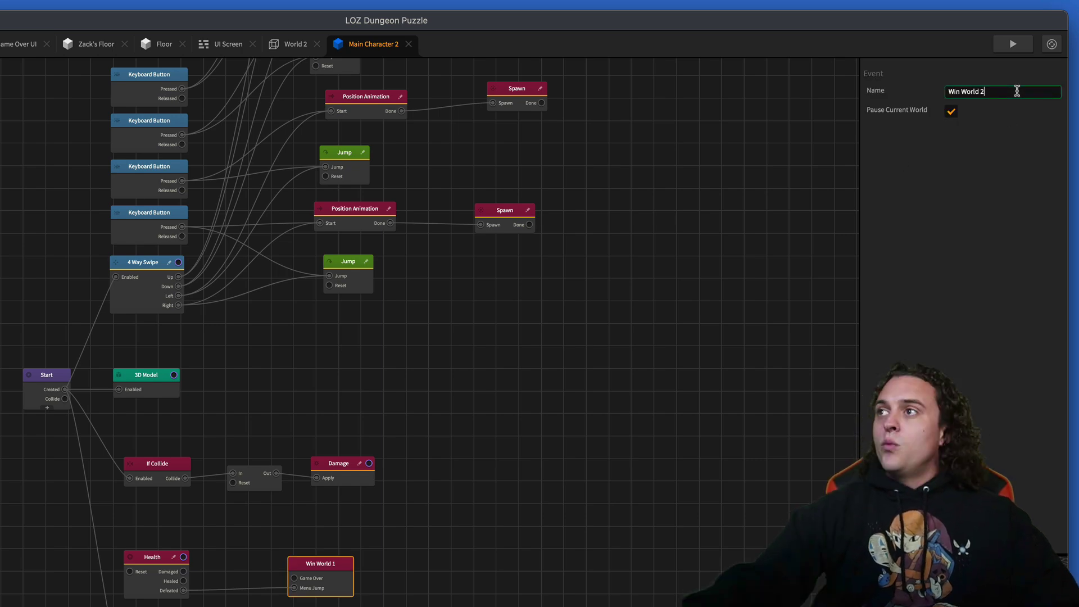
{"action": "left_click", "coordinate": [977, 216]}
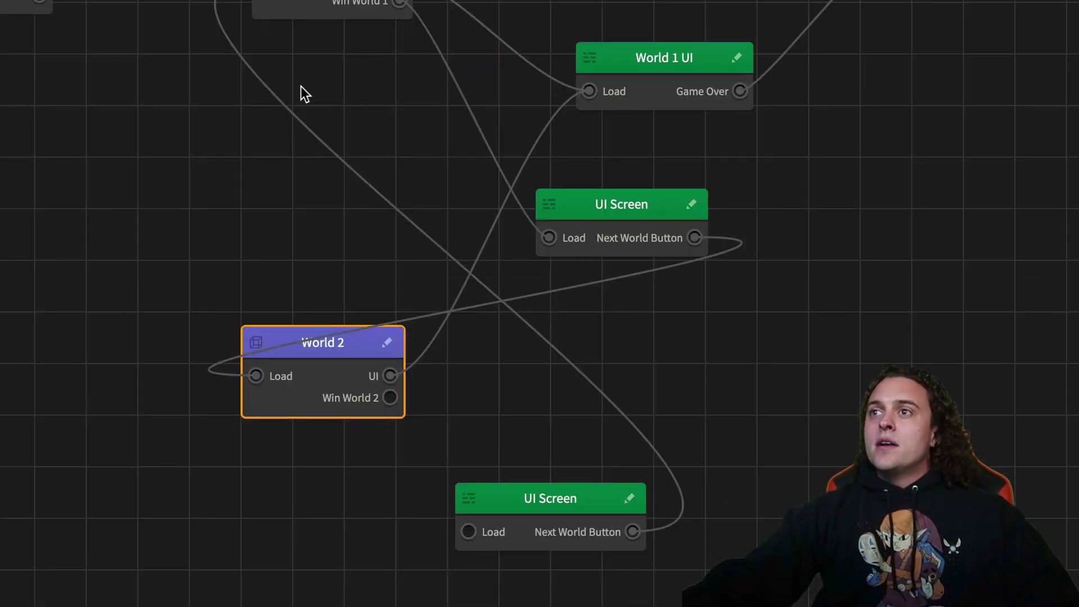
Connect World 2's Win World 2 output to the Load input of the UI Screen below it in the mind map.
{"action": "left_click_drag", "start_coordinate": [399, 443], "coordinate": [470, 531]}
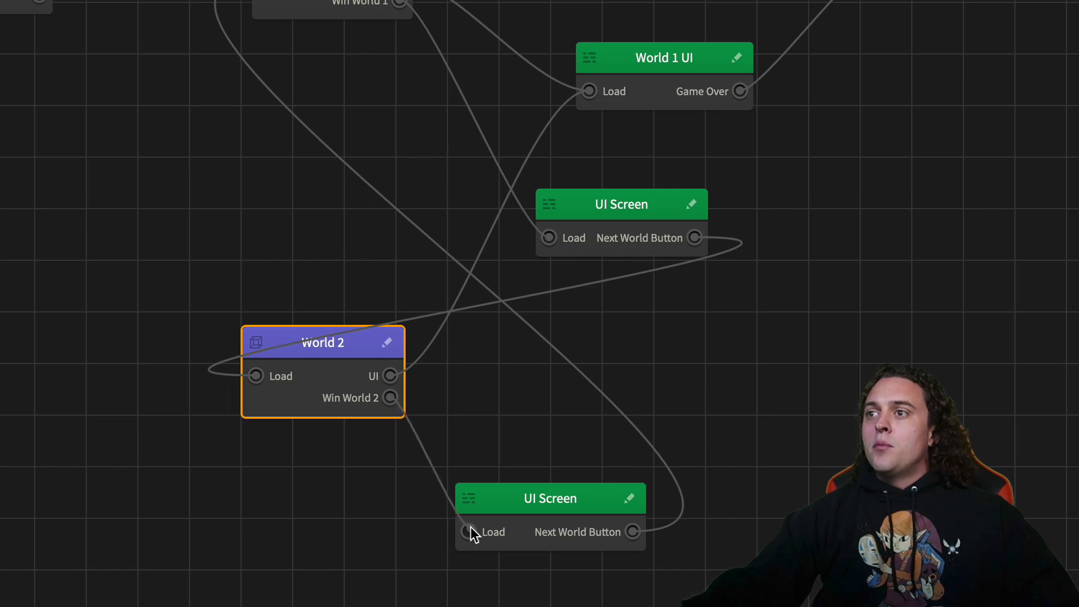
{"action": "left_click", "coordinate": [553, 507]}
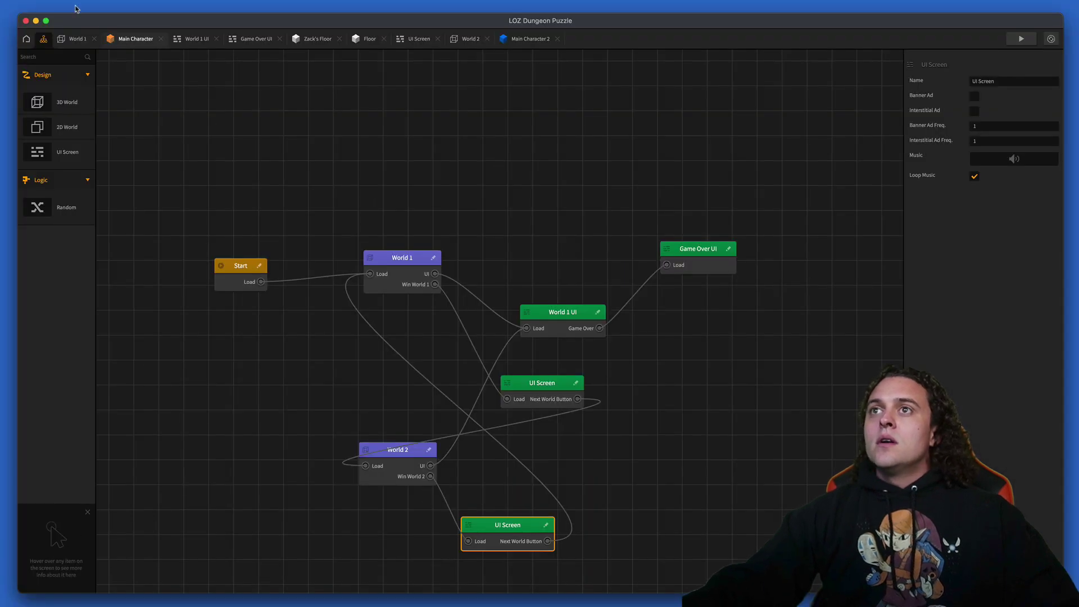
Review World 1's level layout, reopen World 2 from the mind map and save the project.
{"action": "left_click", "coordinate": [77, 38]}
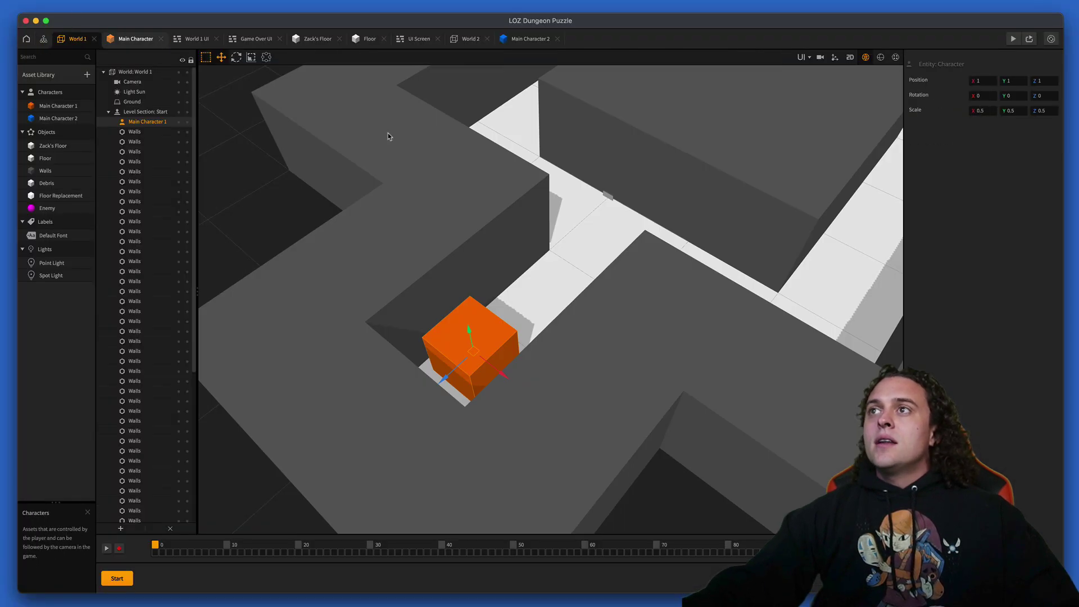
{"action": "scroll", "coordinate": [641, 252], "scroll_direction": "down", "scroll_amount": 5}
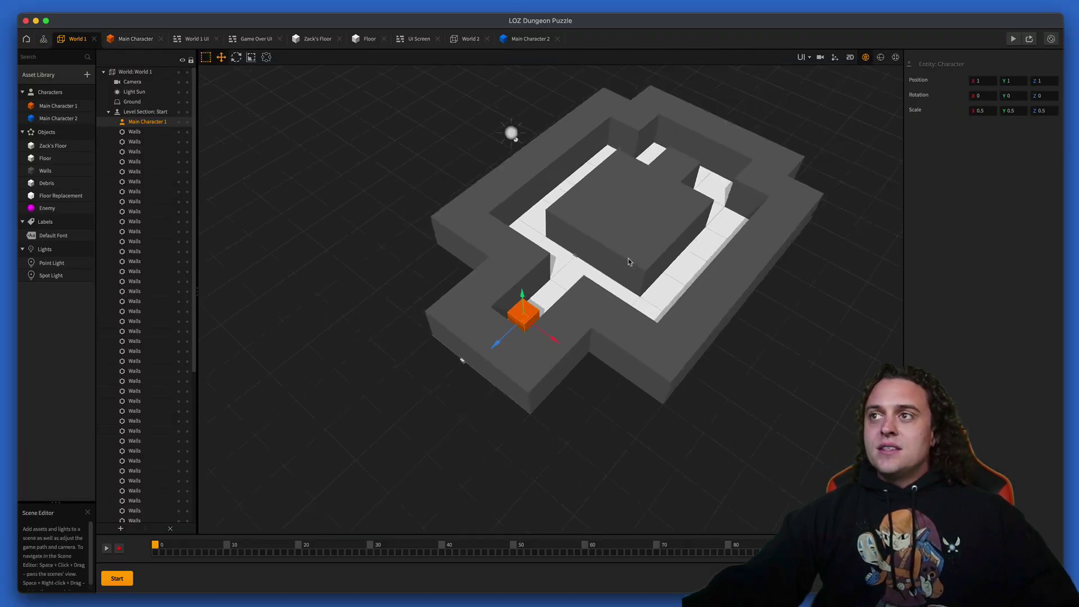
{"action": "left_click", "coordinate": [43, 38]}
{"action": "double_click", "coordinate": [416, 462]}
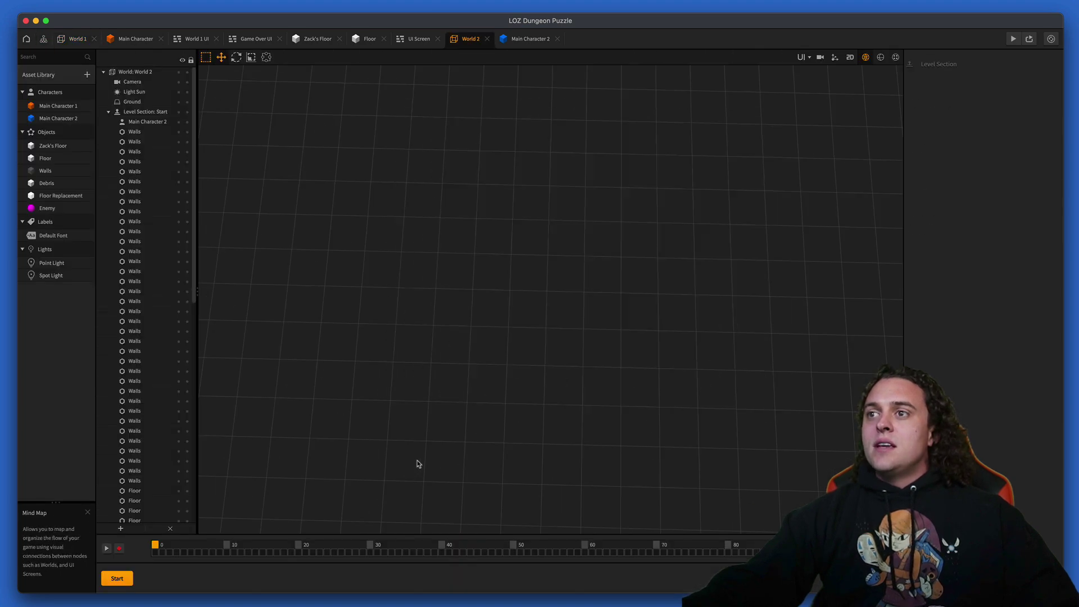
{"action": "key", "text": "super+s"}
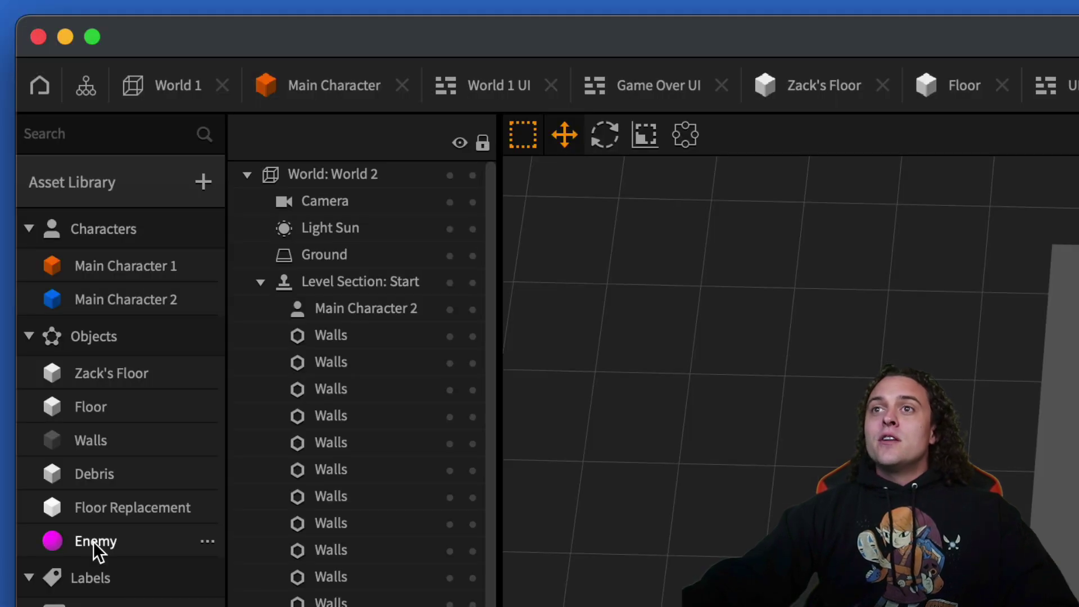
Make the Enemy object's 3D model colour fully transparent.
{"action": "left_click", "coordinate": [40, 208]}
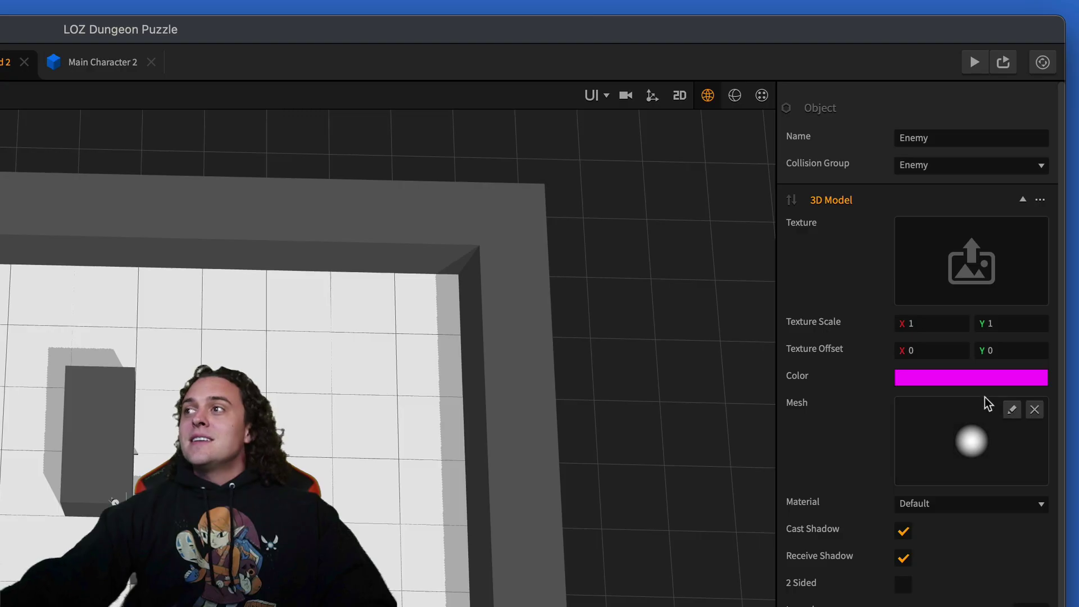
{"action": "left_click", "coordinate": [970, 380]}
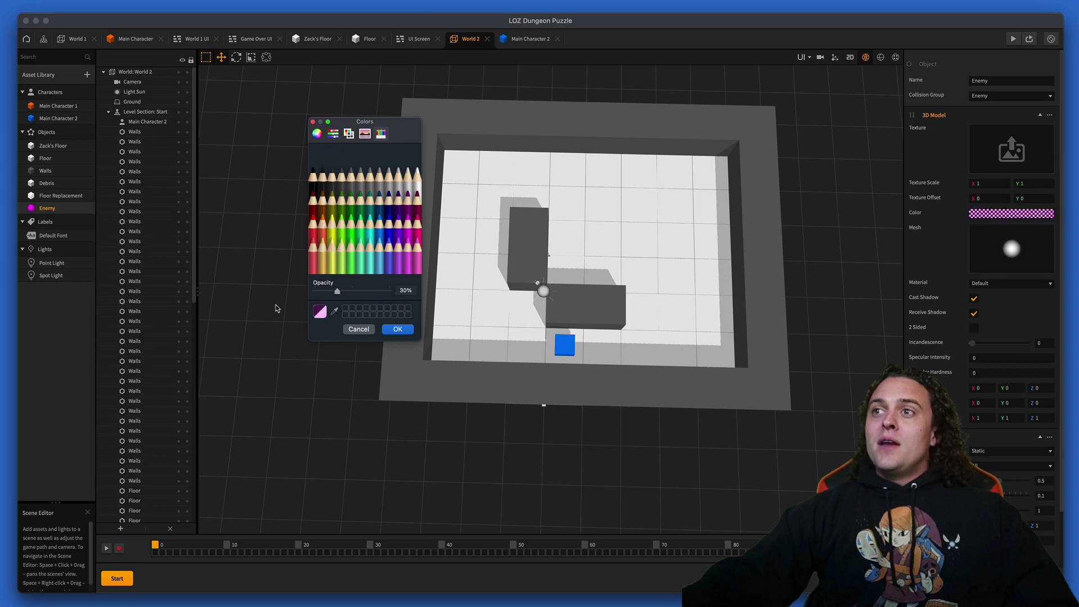
{"action": "left_click", "coordinate": [397, 328]}
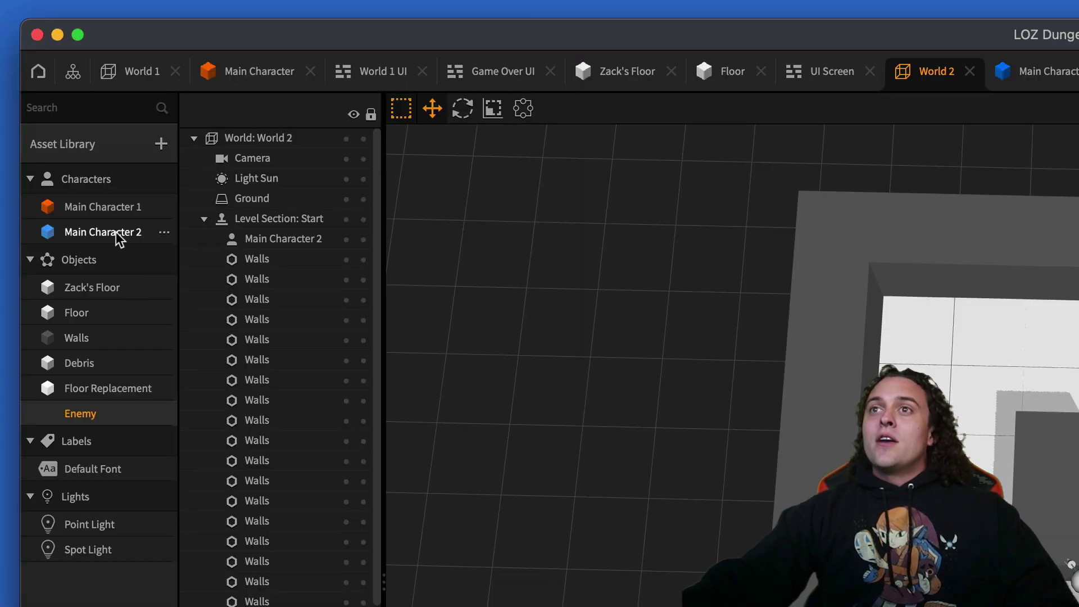
Set the starting health and max health of Main Character 2's Health node to 38.
{"action": "double_click", "coordinate": [119, 237]}
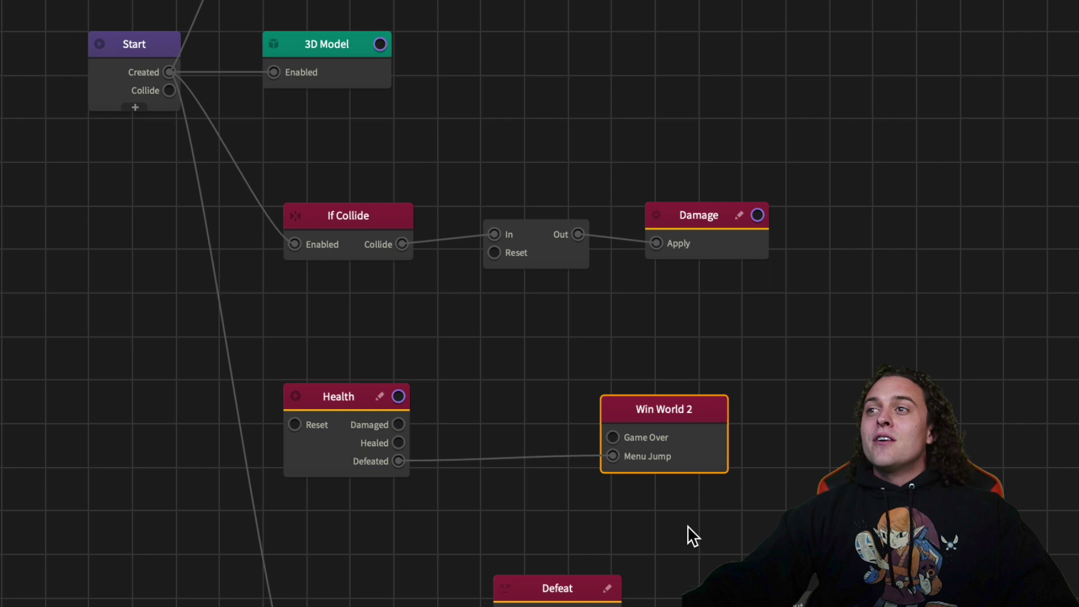
{"action": "left_click", "coordinate": [332, 426]}
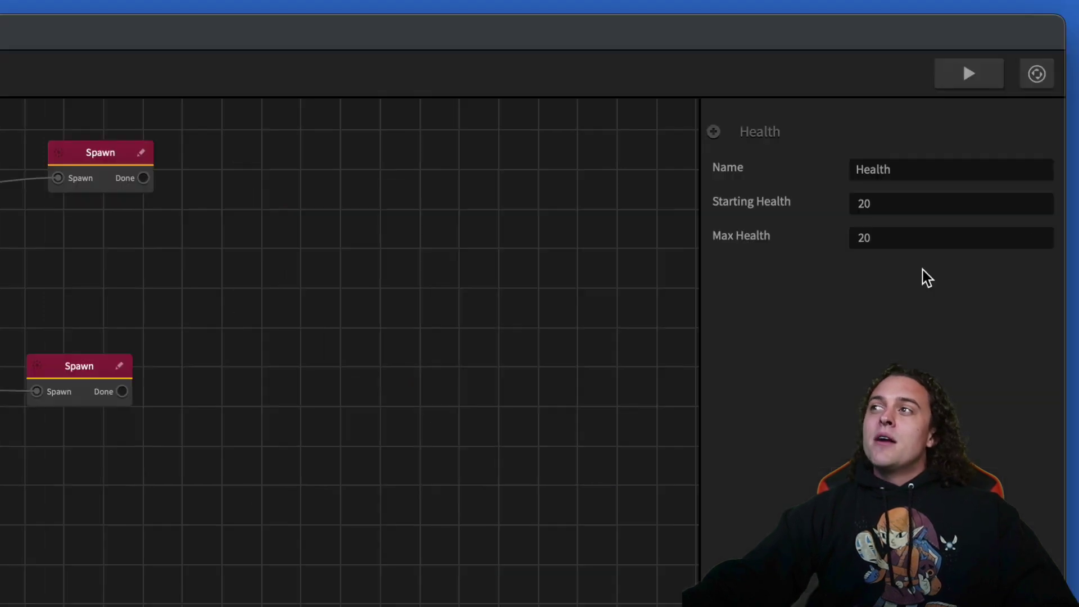
{"action": "left_click", "coordinate": [952, 206]}
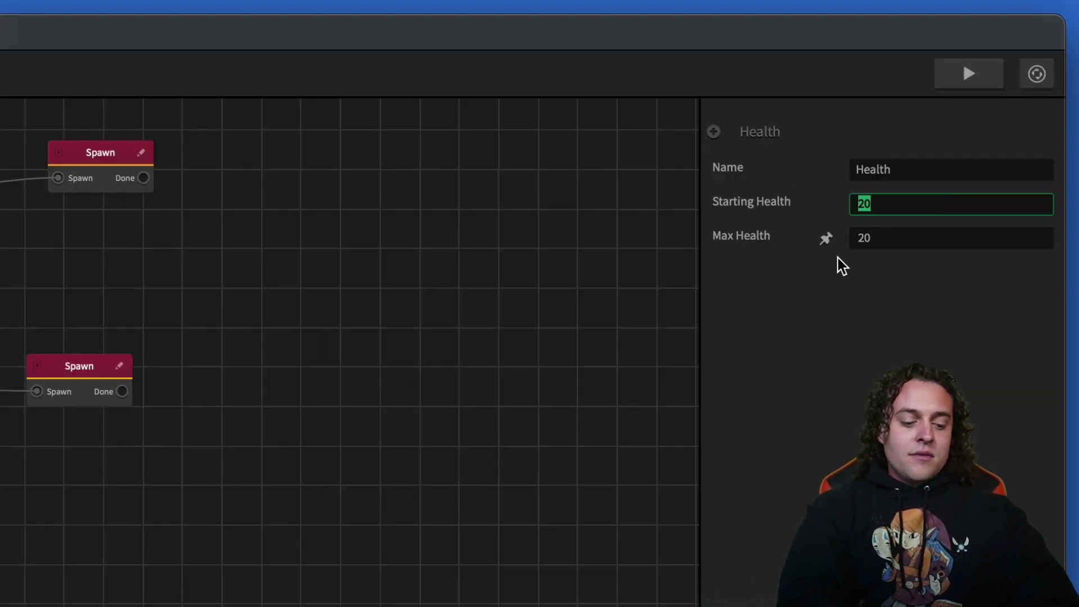
{"action": "type", "text": "38"}
{"action": "key", "text": "Tab"}
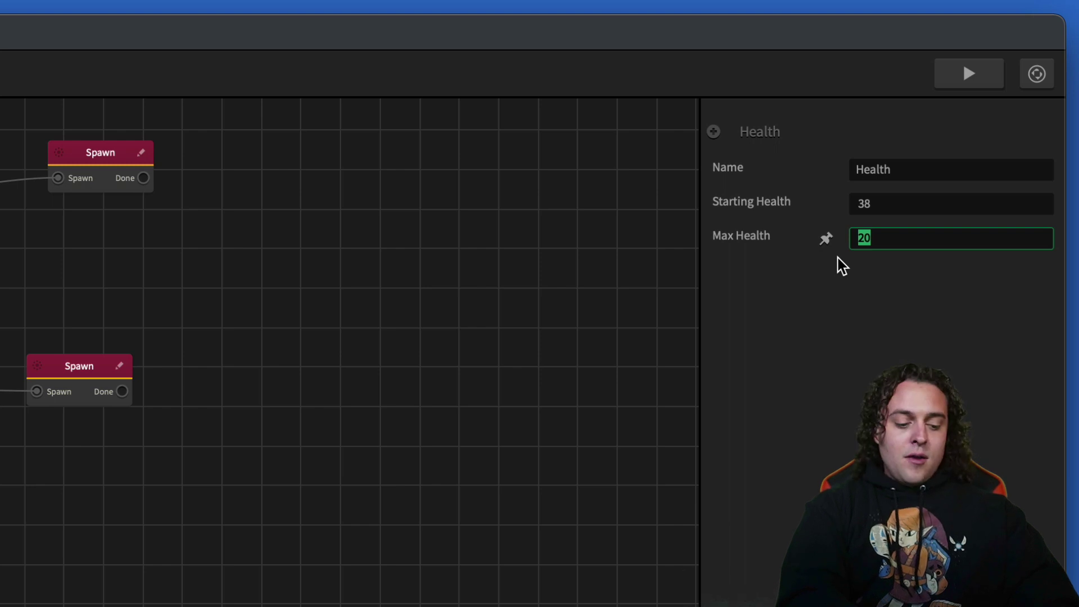
{"action": "type", "text": "38"}
{"action": "left_click", "coordinate": [880, 329]}
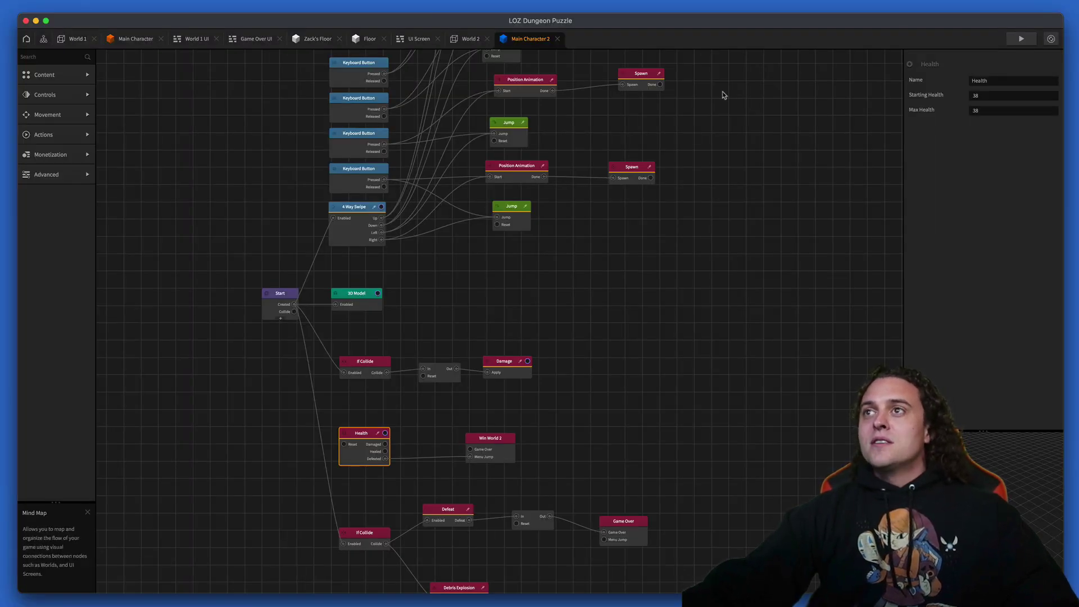
Preview the game, play World 1 until the Game Over screen and close the preview.
{"action": "left_click", "coordinate": [1021, 38]}
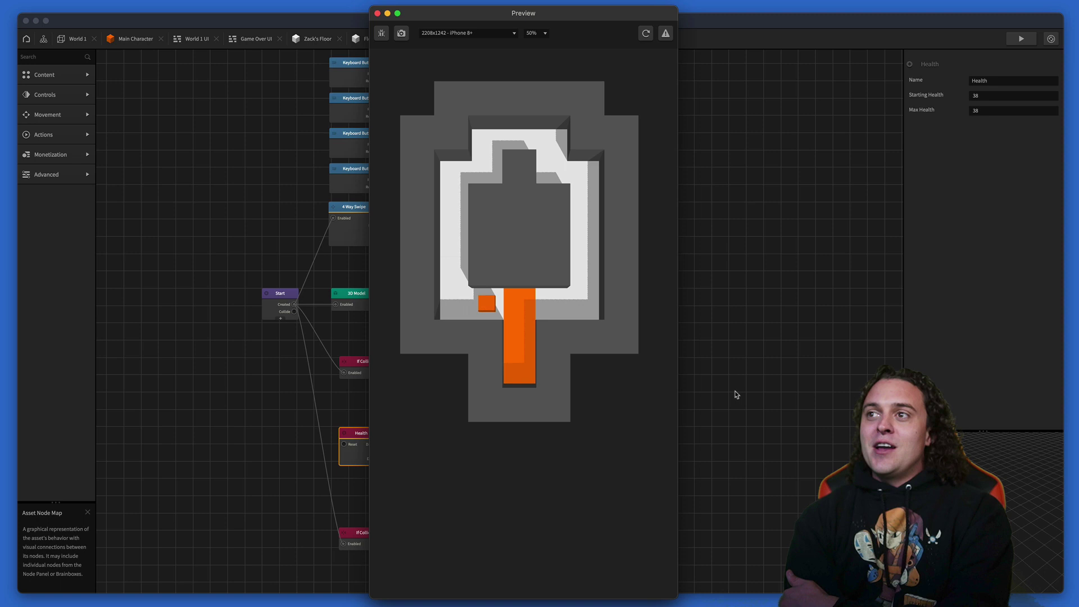
{"action": "key", "text": "Up"}
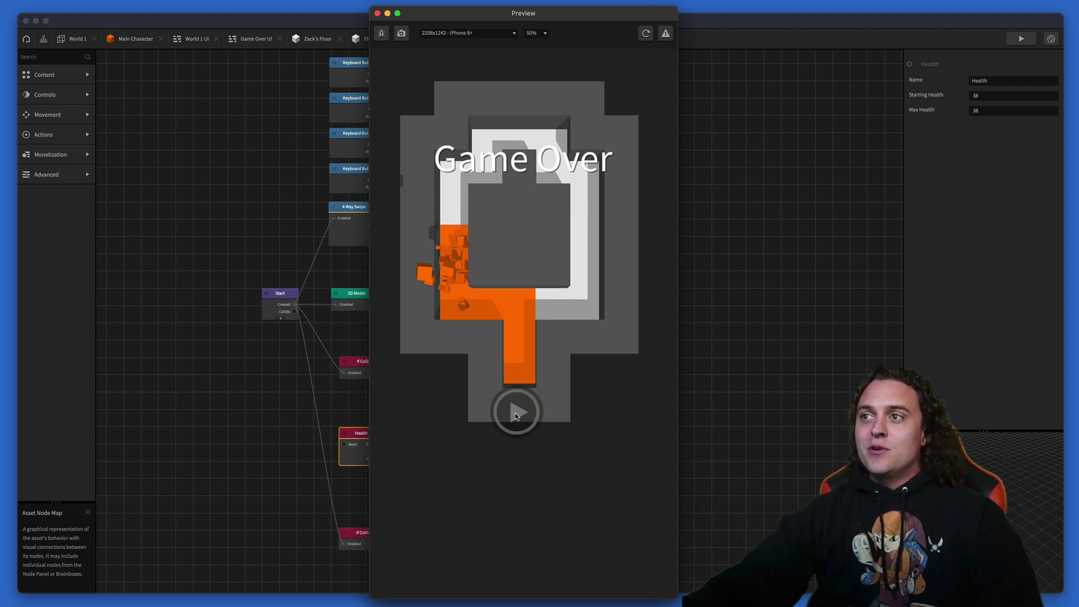
{"action": "left_click", "coordinate": [516, 414]}
{"action": "left_click", "coordinate": [377, 13]}
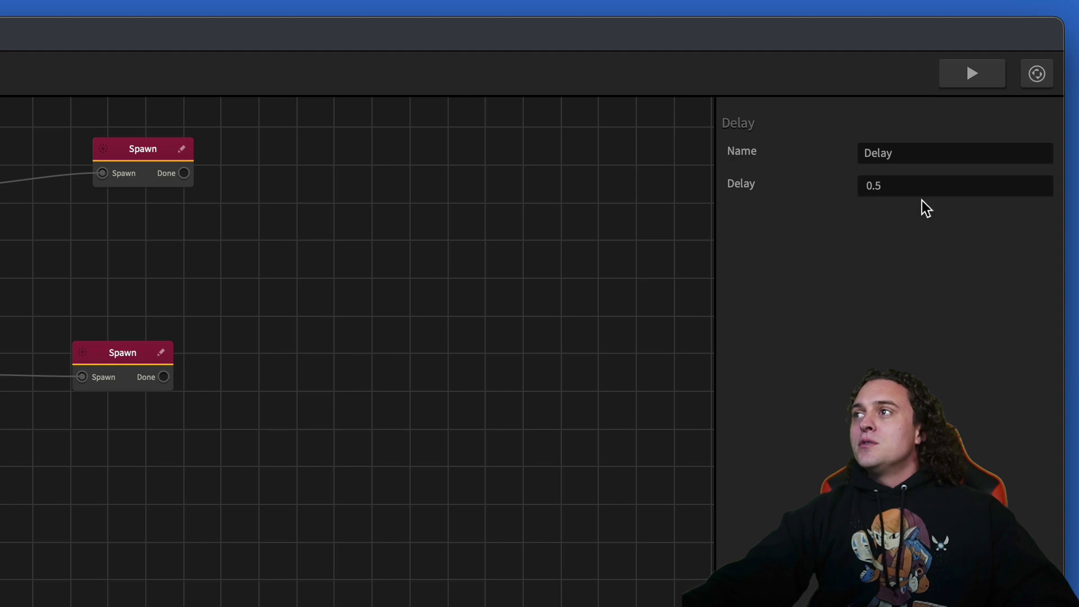
Set the delay before the Game Over event to 2 in the node maps of both main characters.
{"action": "left_click", "coordinate": [921, 187]}
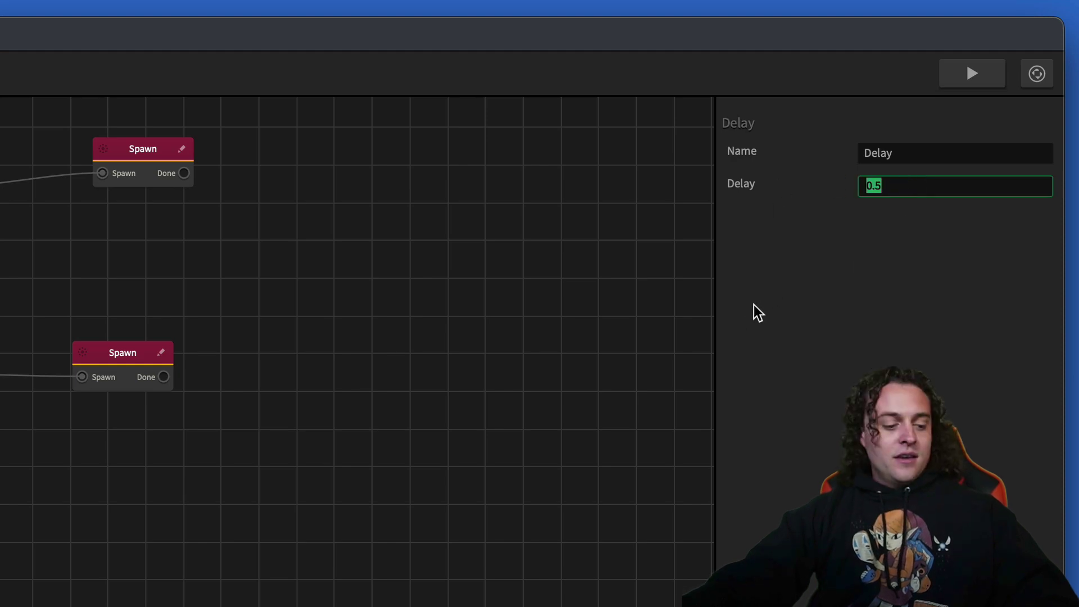
{"action": "type", "text": "2"}
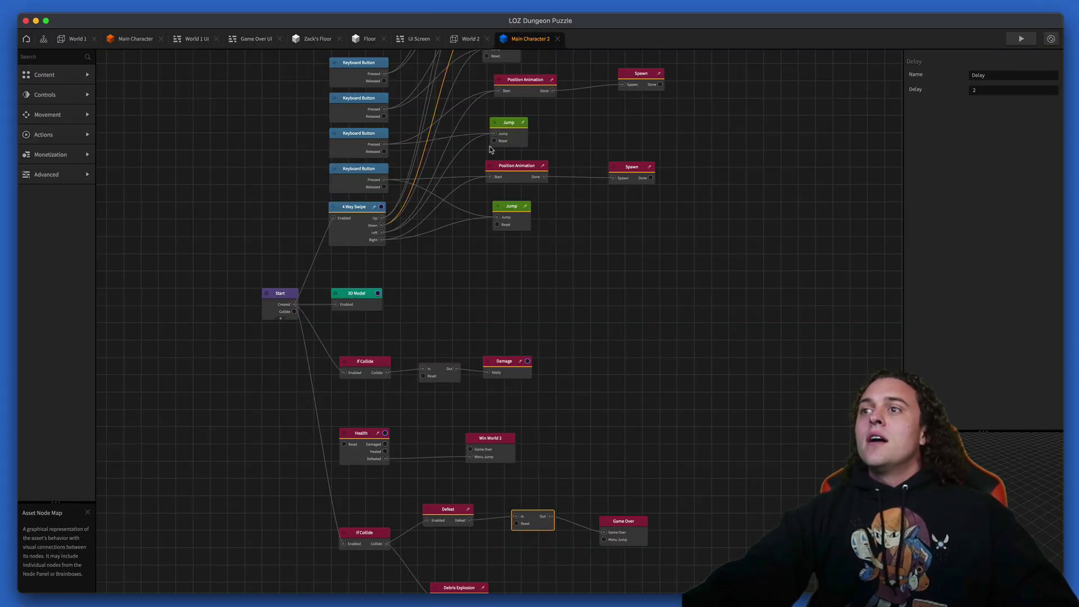
{"action": "left_click", "coordinate": [117, 39]}
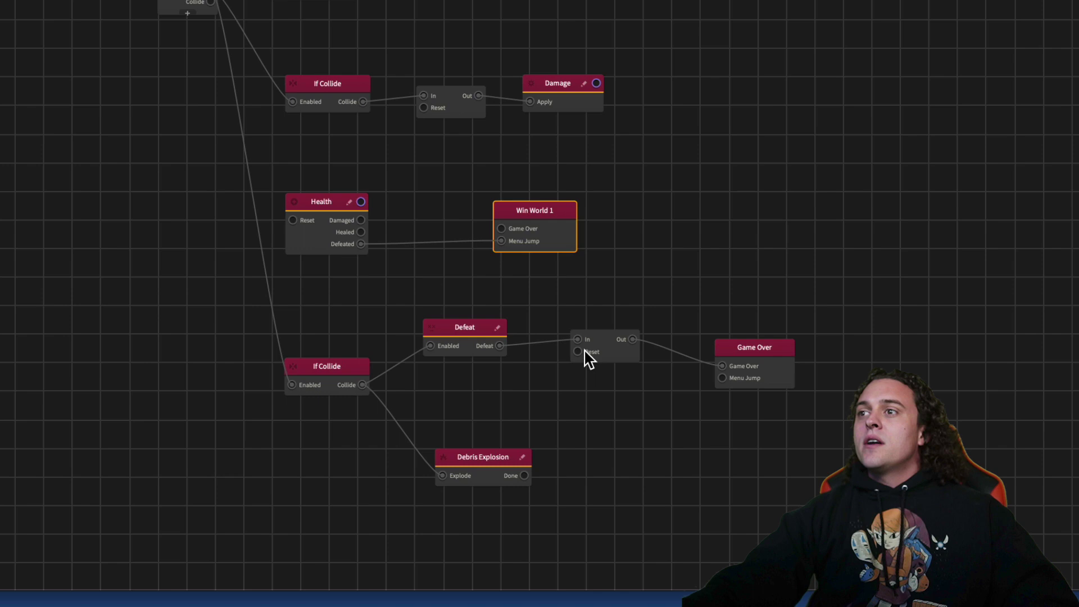
{"action": "left_click", "coordinate": [558, 496]}
{"action": "left_click", "coordinate": [886, 216]}
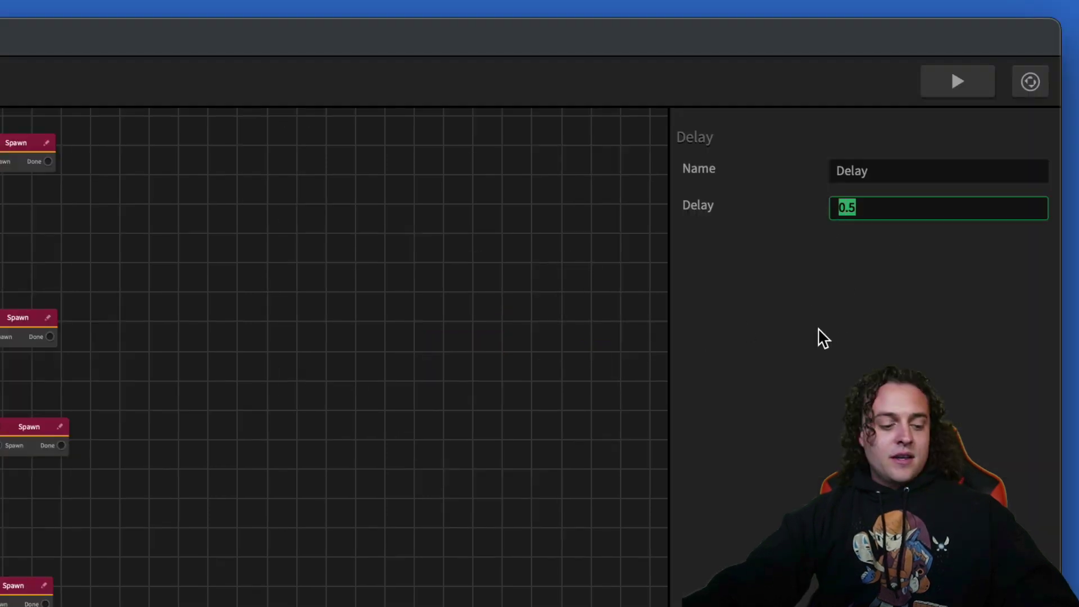
{"action": "type", "text": "2"}
{"action": "key", "text": "Return"}
Preview the game by winning World 1 and loading World 2, close the preview and return to the World 2 scene.
{"action": "left_click", "coordinate": [955, 81]}
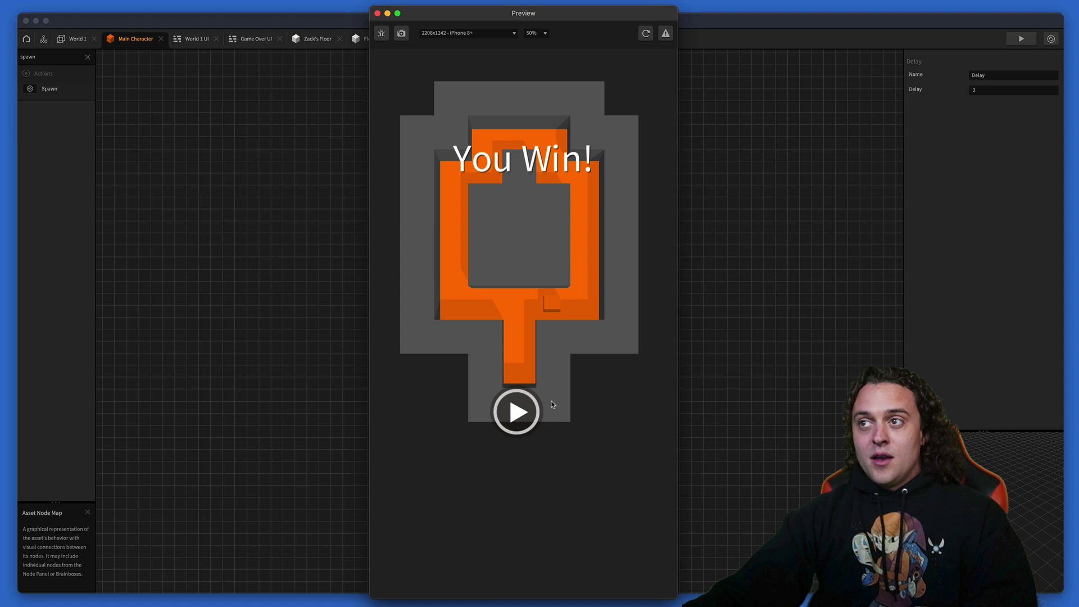
{"action": "left_click", "coordinate": [532, 416]}
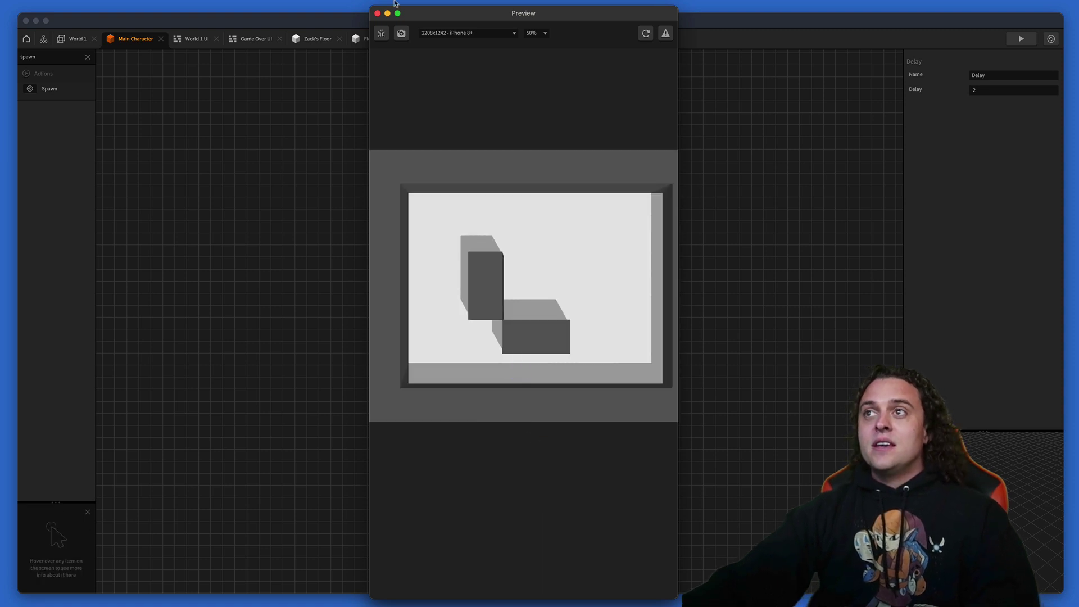
{"action": "left_click", "coordinate": [377, 13]}
{"action": "left_click", "coordinate": [469, 39]}
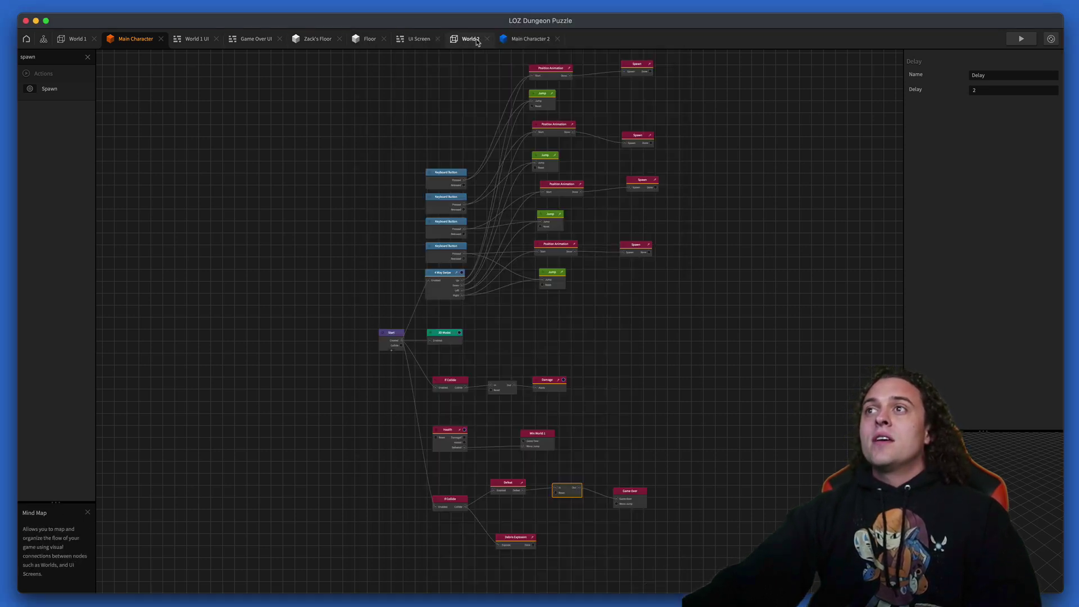
Raise Main Character 2 in the World 2 scene to a Y position of about 1.505.
{"action": "left_click", "coordinate": [568, 350]}
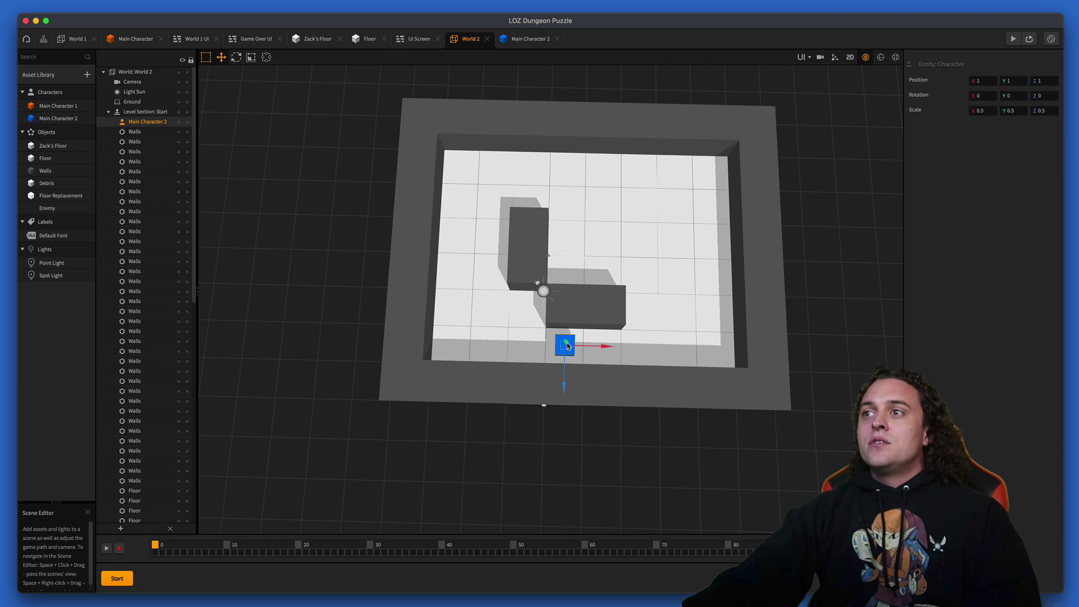
{"action": "left_click_drag", "start_coordinate": [567, 341], "coordinate": [567, 348]}
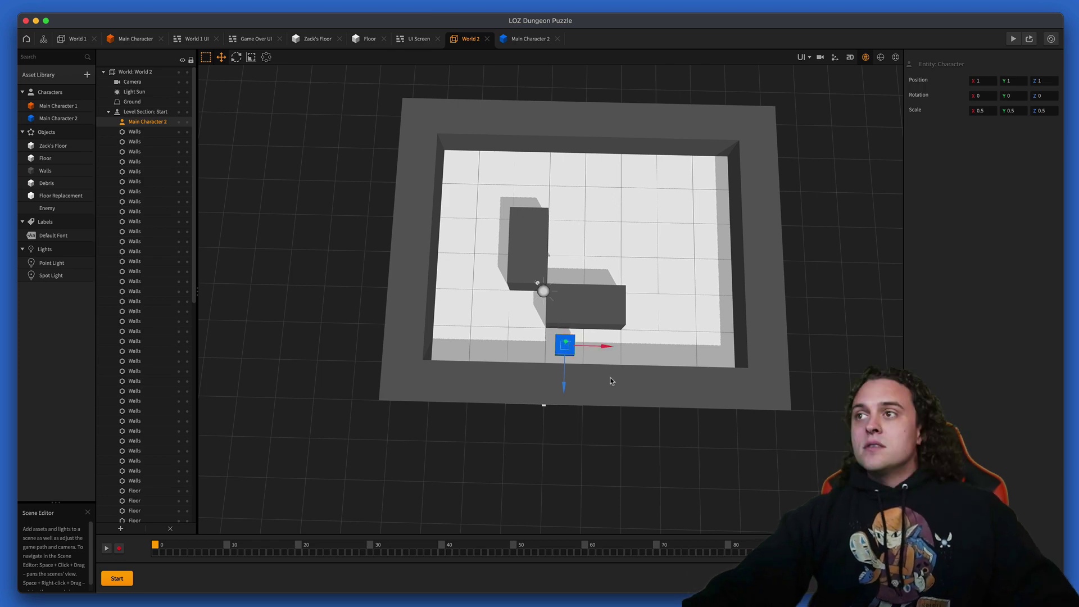
{"action": "right_click_drag", "start_coordinate": [611, 381], "coordinate": [505, 245]}
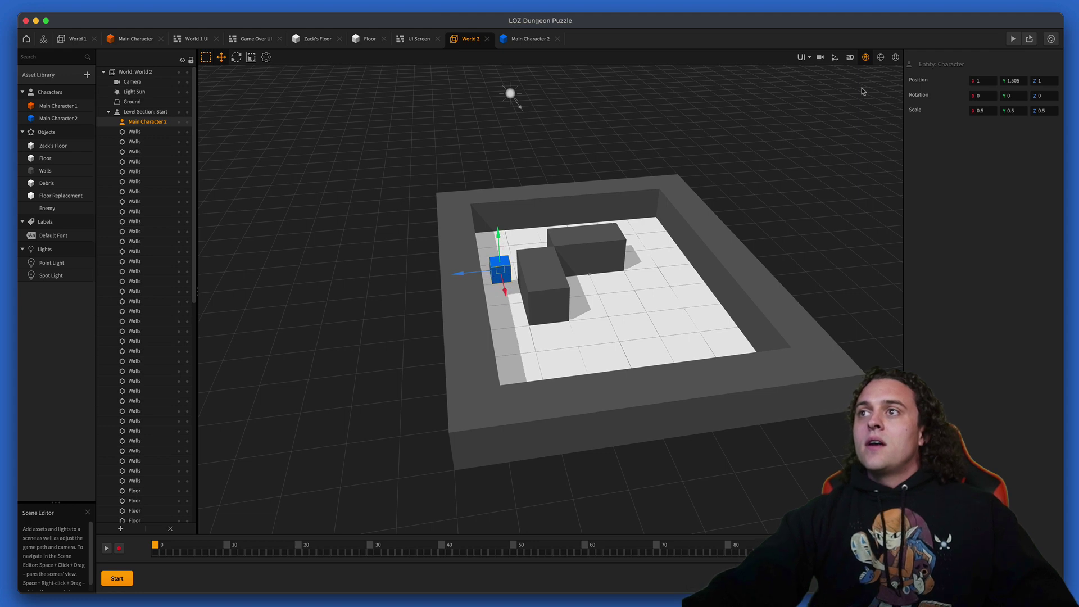
Preview the game, complete World 1, continue to World 2 to check the character and close the preview.
{"action": "left_click", "coordinate": [1013, 40]}
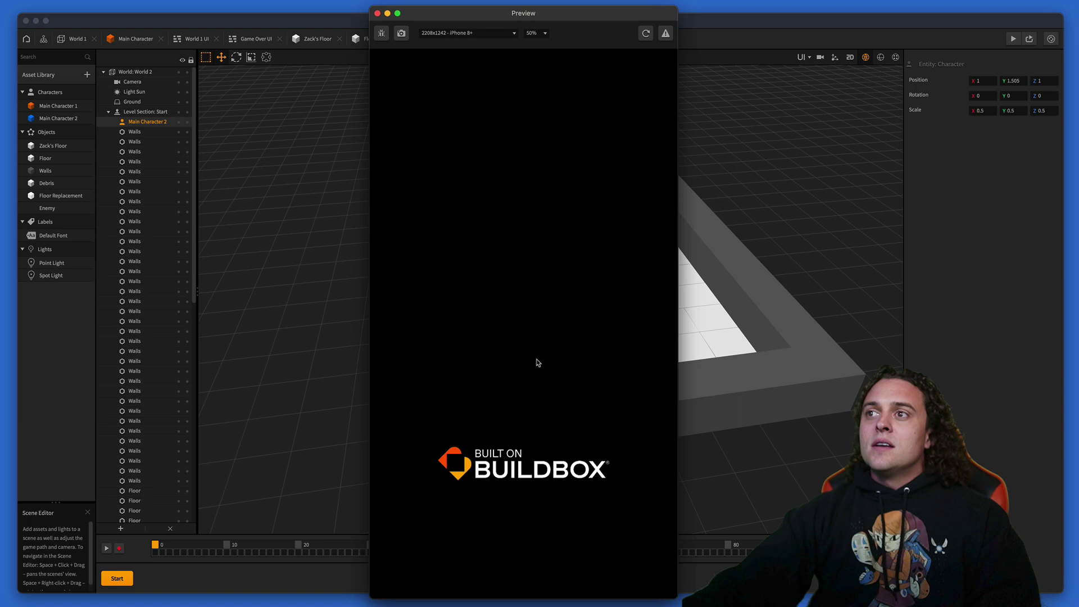
{"action": "key", "text": "Up"}
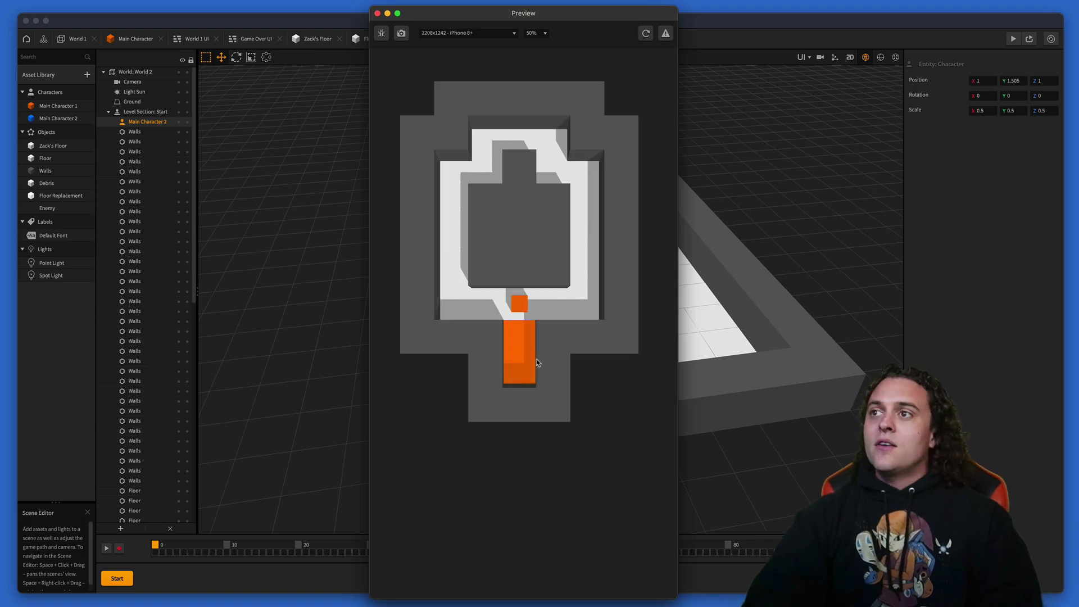
{"action": "key", "text": "Left"}
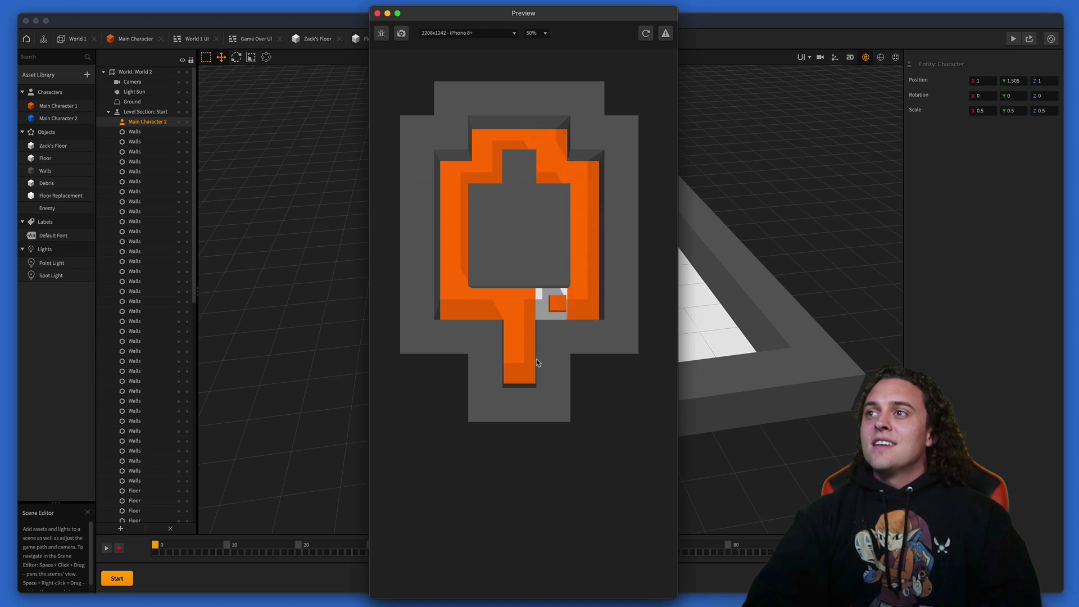
{"action": "left_click", "coordinate": [511, 410]}
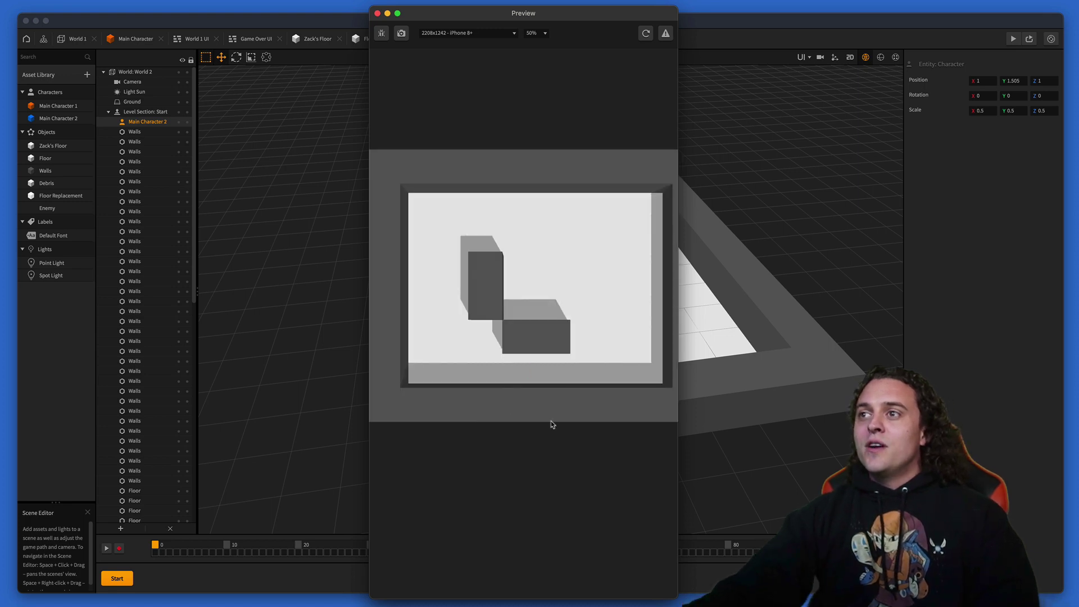
{"action": "left_click", "coordinate": [378, 14]}
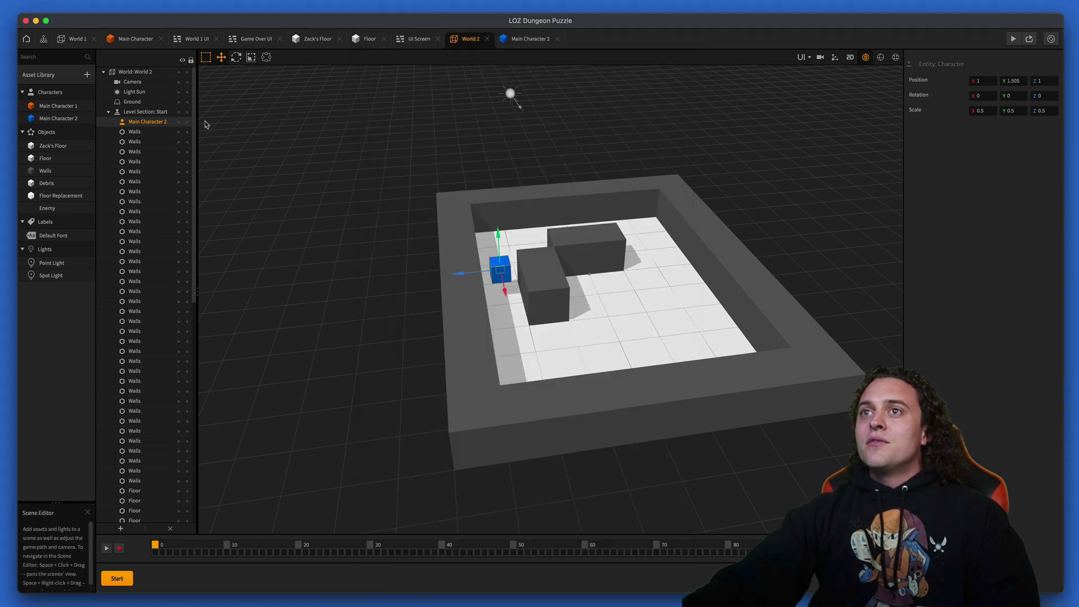
Review Main Character 2's properties and set the Affected Asset in the Floor object's Start settings to None.
{"action": "left_click", "coordinate": [73, 118]}
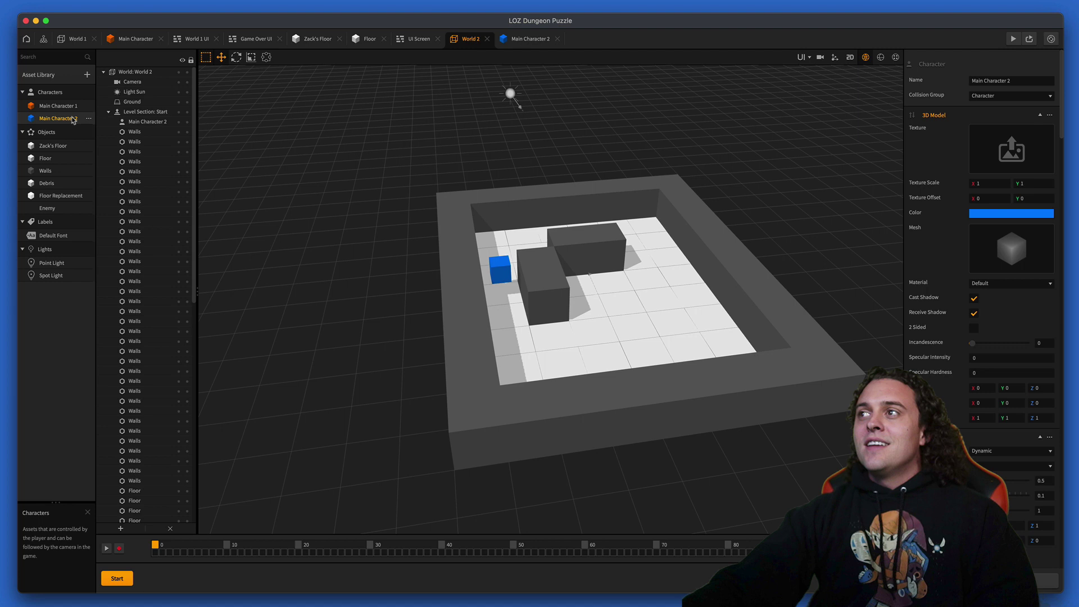
{"action": "scroll", "coordinate": [963, 337], "scroll_direction": "down", "scroll_amount": 3}
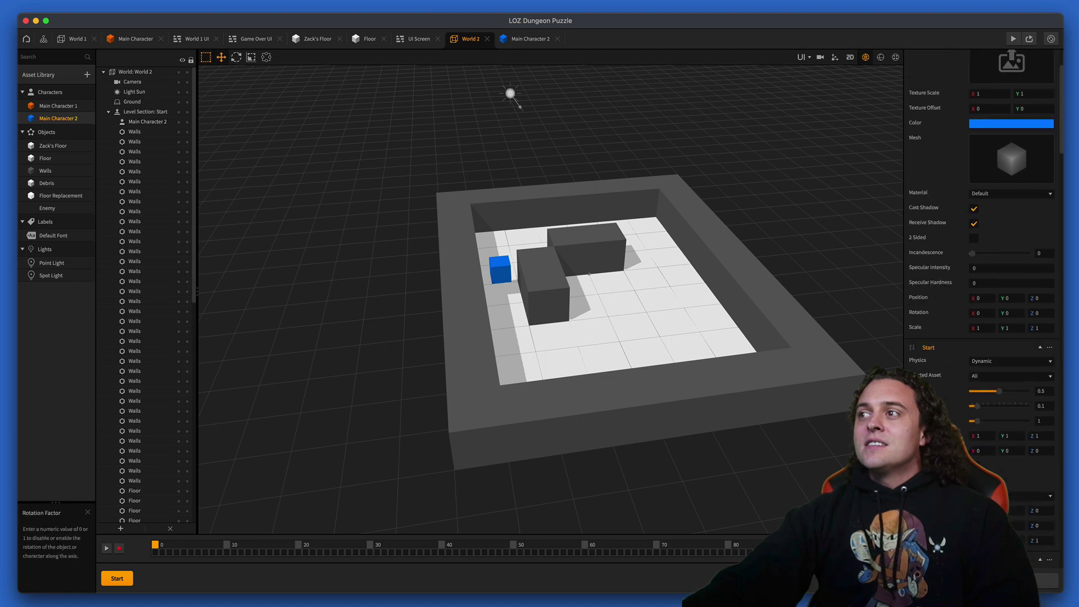
{"action": "left_click", "coordinate": [511, 299]}
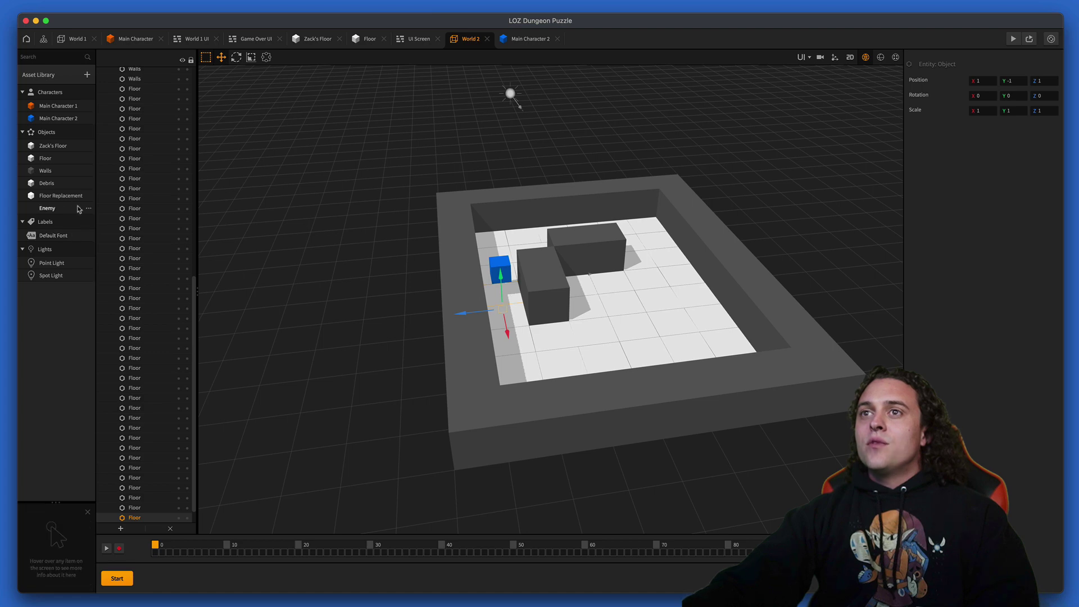
{"action": "left_click", "coordinate": [53, 159]}
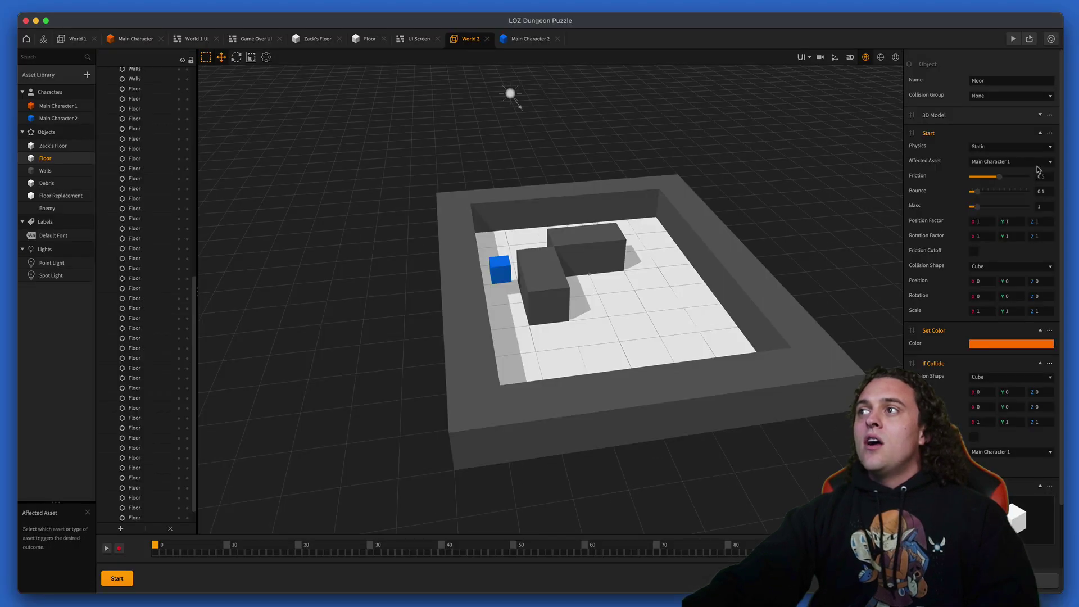
{"action": "left_click", "coordinate": [1022, 161]}
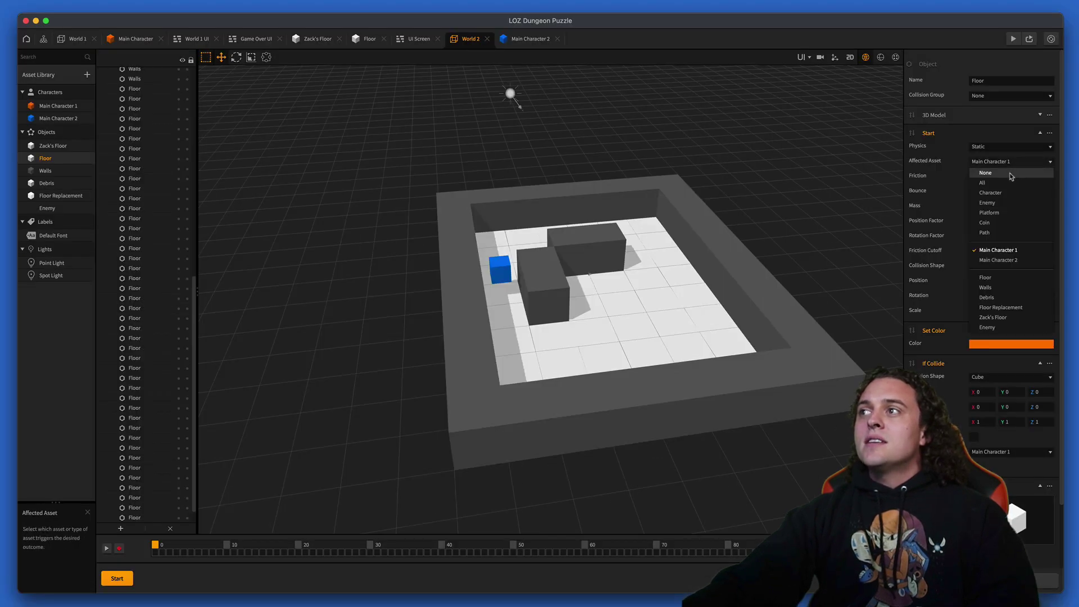
{"action": "left_click", "coordinate": [1010, 176]}
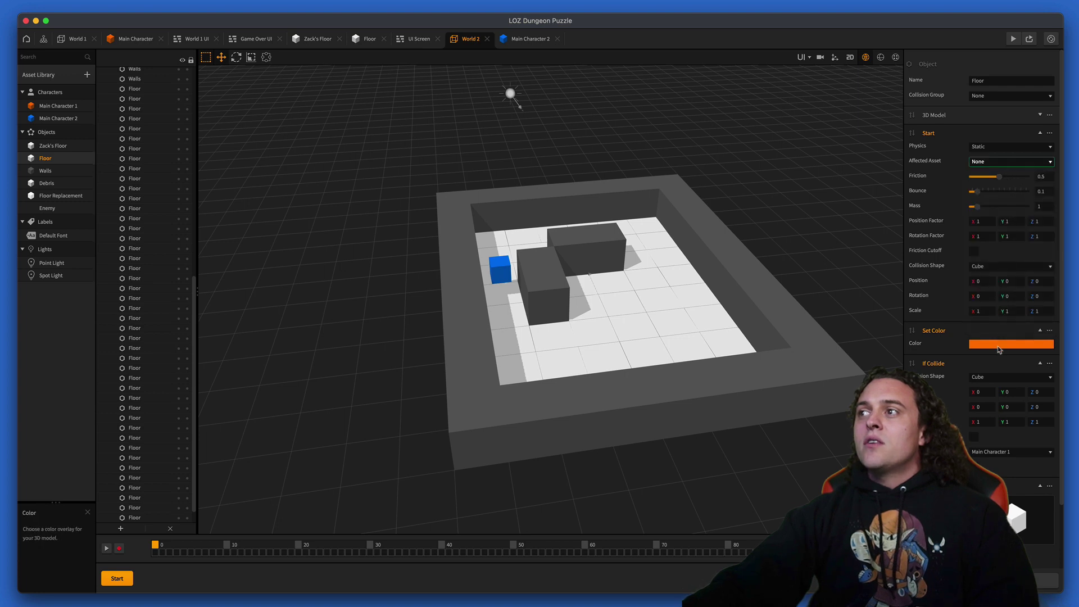
Duplicate the If Collide, Set Color, Spawn and Remove nodes in the Floor node map and place the copies below the originals.
{"action": "scroll", "coordinate": [998, 349], "scroll_direction": "down", "scroll_amount": 3}
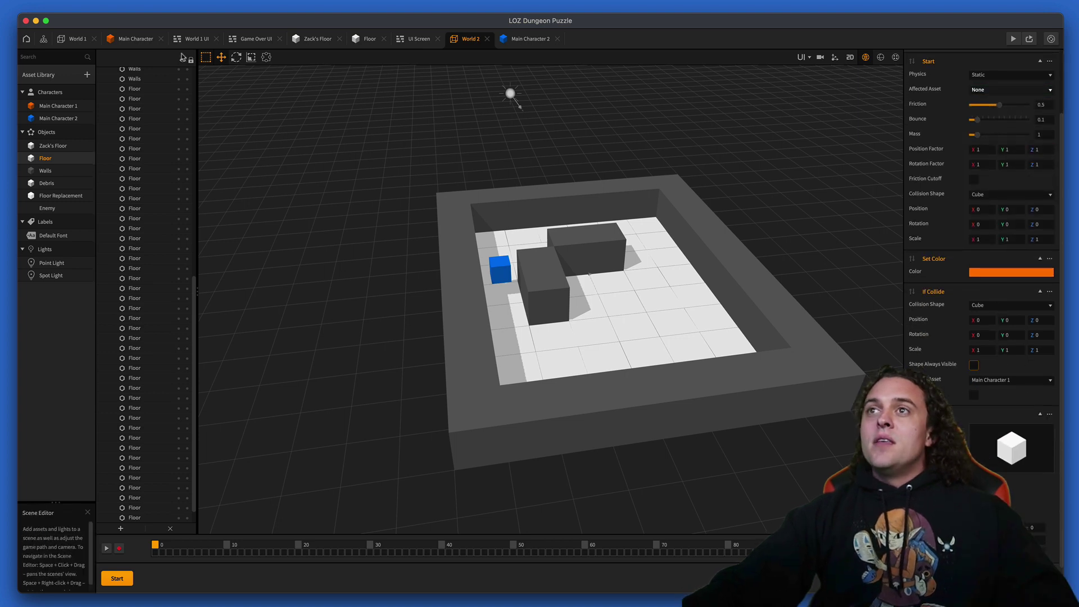
{"action": "left_click", "coordinate": [383, 39]}
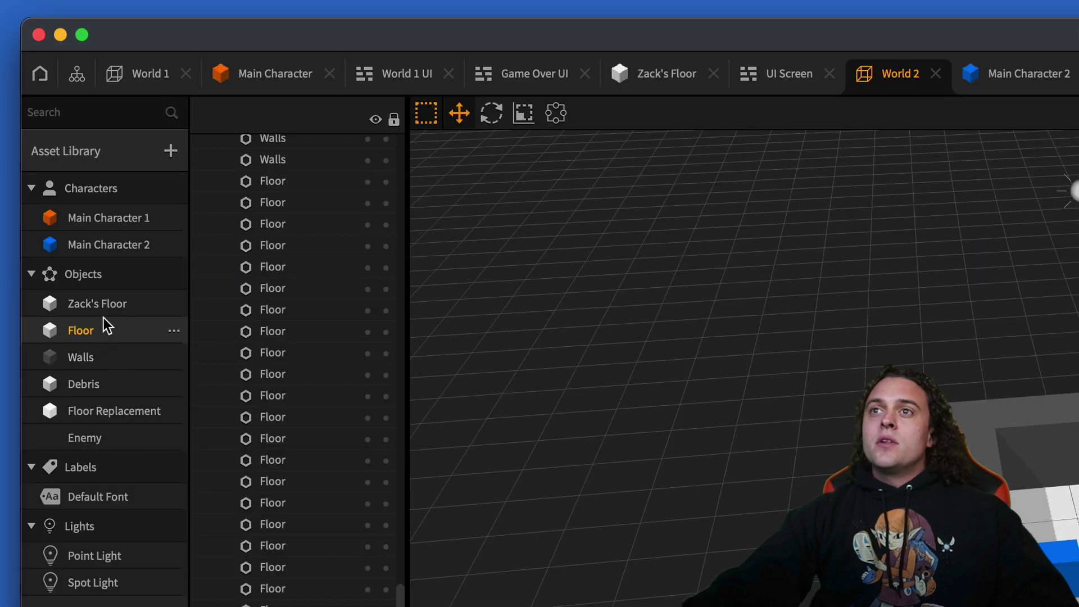
{"action": "double_click", "coordinate": [100, 333]}
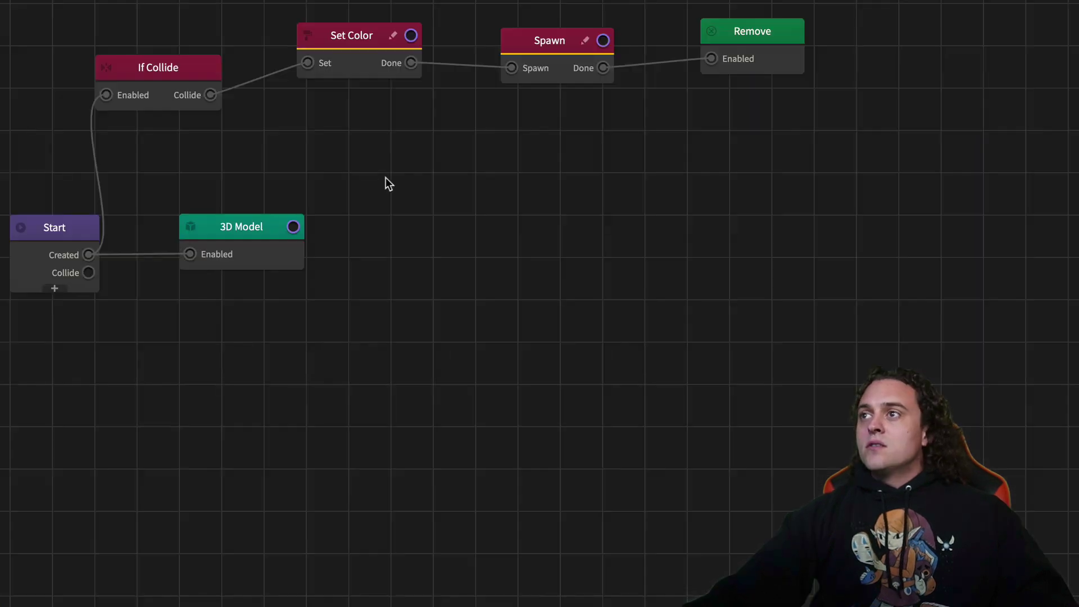
{"action": "left_click_drag", "start_coordinate": [912, 169], "coordinate": [110, 1]}
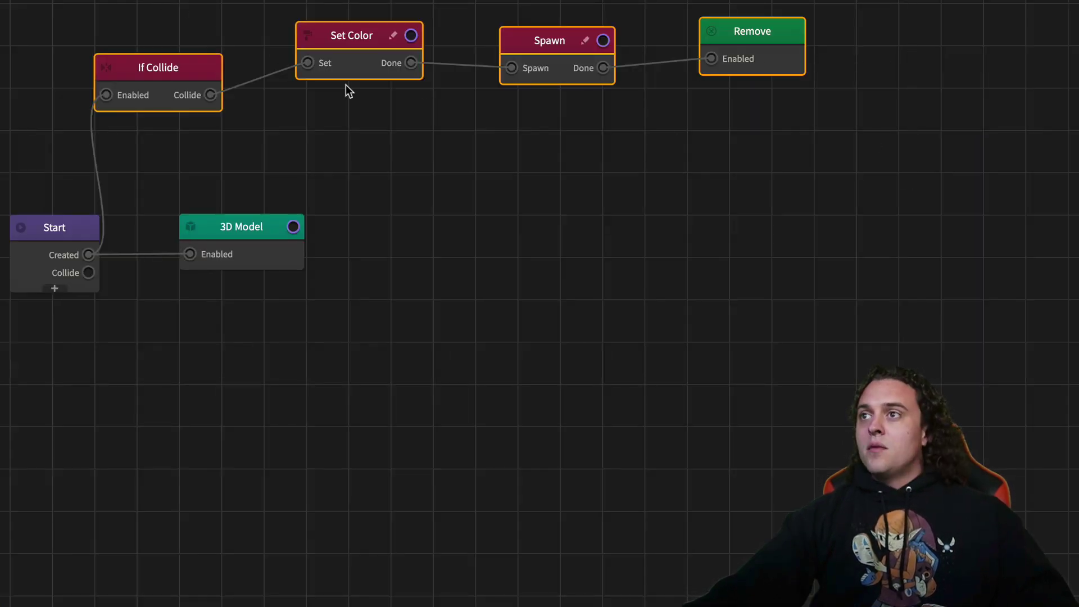
{"action": "key", "text": "ctrl+d"}
{"action": "left_click_drag", "start_coordinate": [475, 37], "coordinate": [341, 475]}
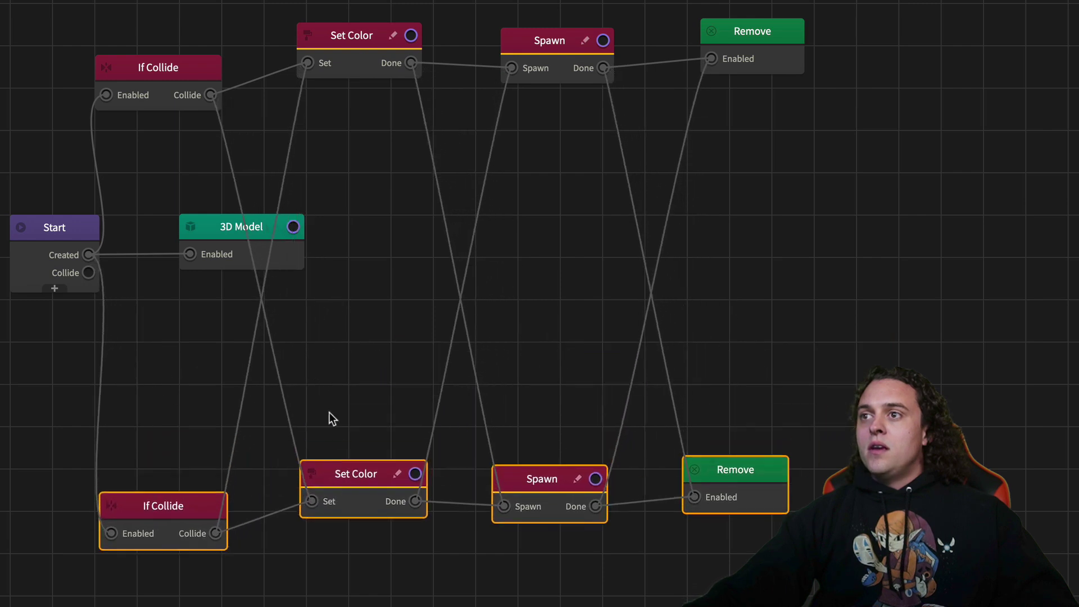
Remove the crossed connections between the original and duplicated node chains in the Floor node map.
{"action": "left_click_drag", "start_coordinate": [264, 322], "coordinate": [262, 289]}
{"action": "left_click_drag", "start_coordinate": [456, 320], "coordinate": [480, 311]}
{"action": "left_click_drag", "start_coordinate": [638, 326], "coordinate": [702, 326]}
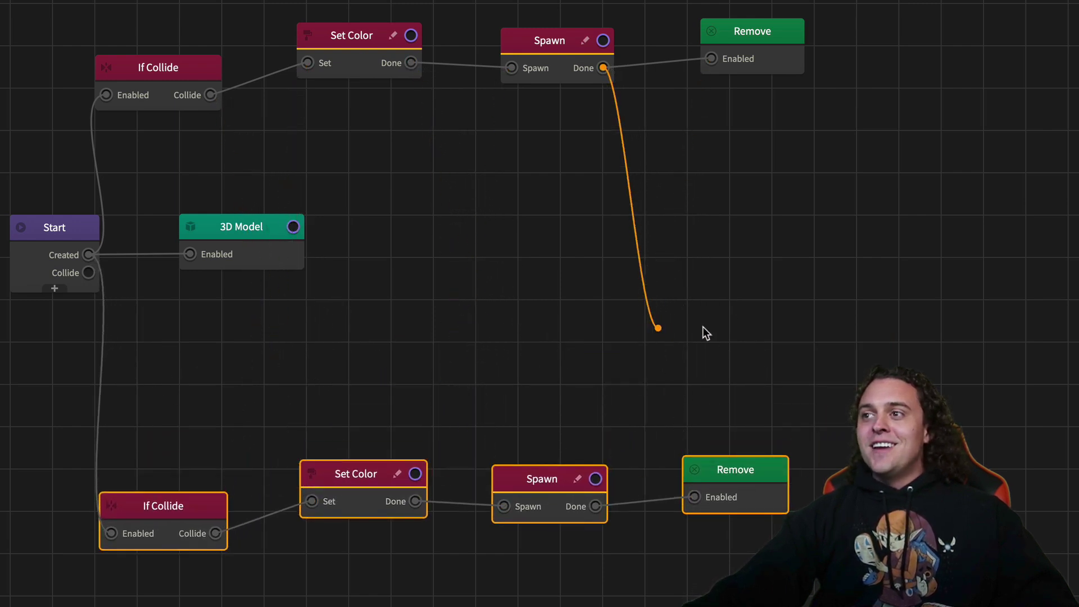
Set the color of the duplicated Set Color node to Aqua.
{"action": "left_click", "coordinate": [380, 511]}
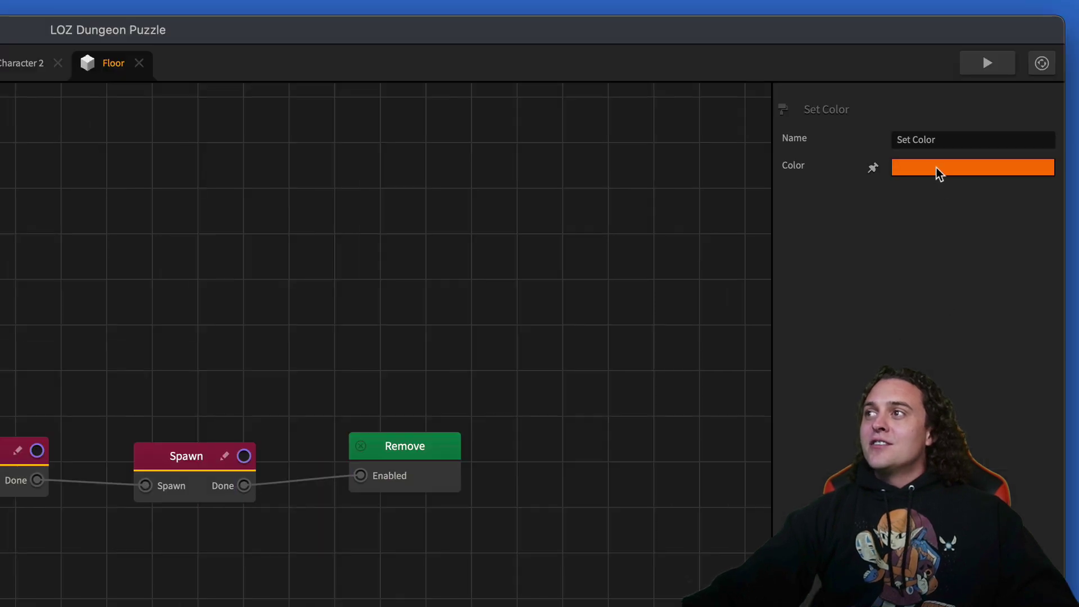
{"action": "left_click", "coordinate": [936, 167]}
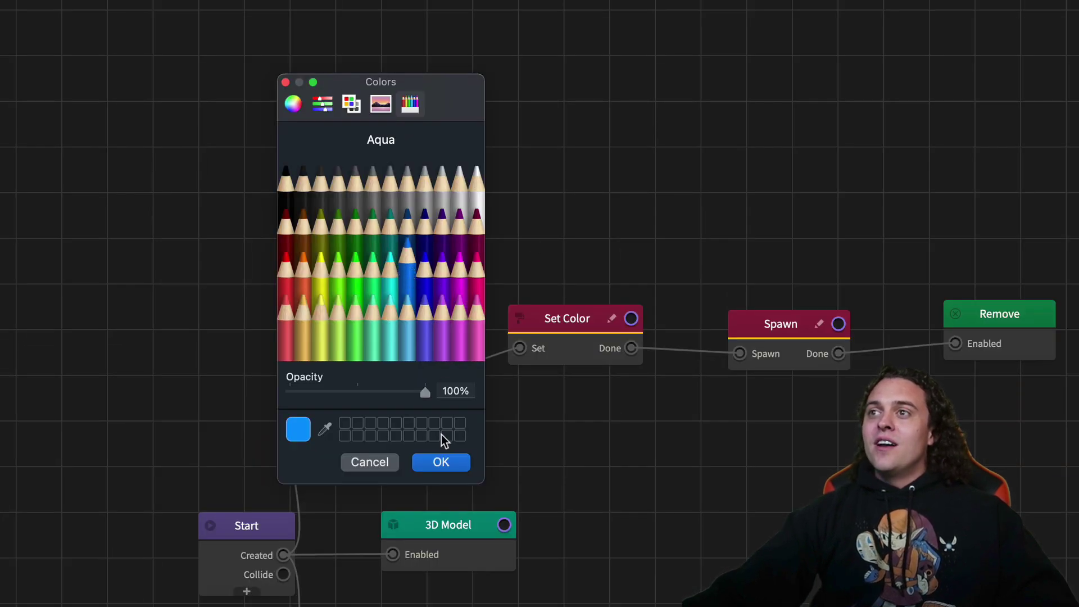
{"action": "left_click", "coordinate": [447, 464]}
Set the Affected Asset of the duplicated If Collide node to Main Character 2 and check the duplicated Spawn node's settings.
{"action": "left_click", "coordinate": [355, 388]}
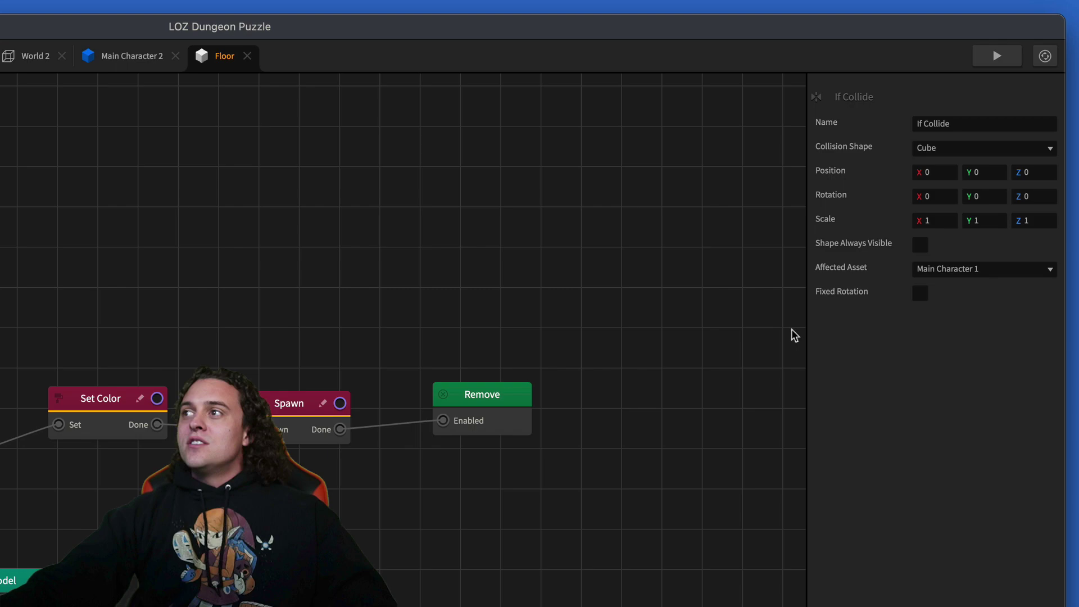
{"action": "left_click", "coordinate": [1018, 272]}
{"action": "left_click", "coordinate": [979, 430]}
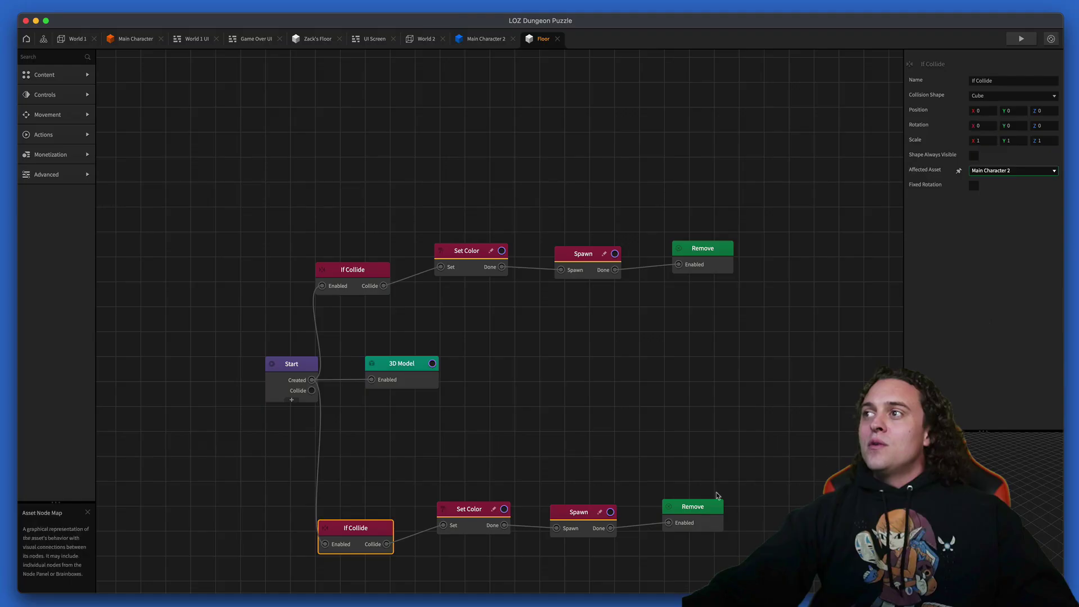
{"action": "left_click", "coordinate": [695, 485]}
{"action": "left_click", "coordinate": [582, 527]}
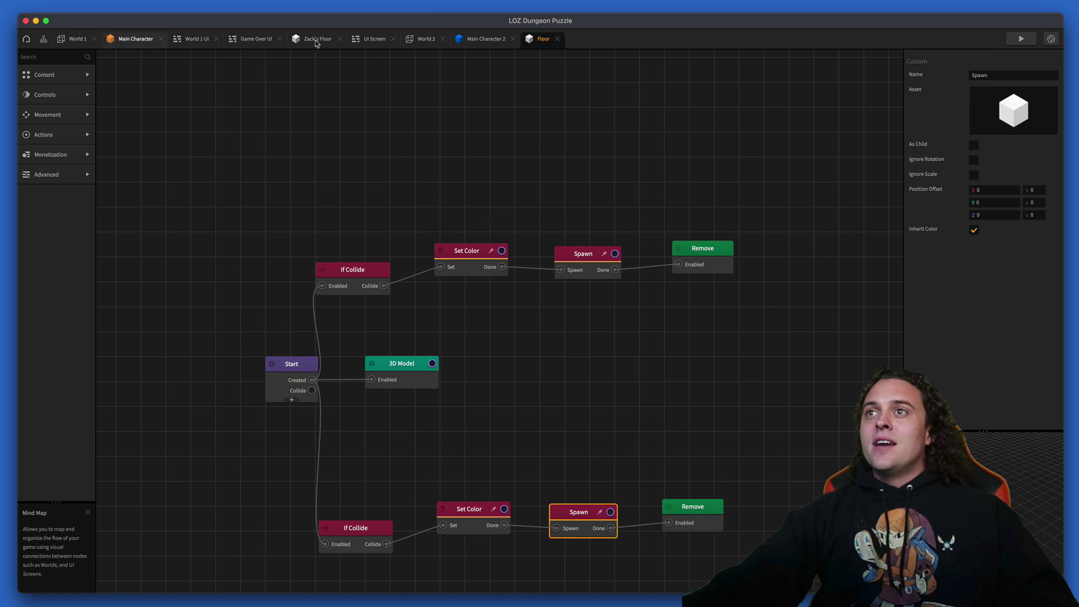
Connect Start to World 2 instead of World 1 in the mind map and preview World 2 until Game Over.
{"action": "left_click", "coordinate": [45, 39]}
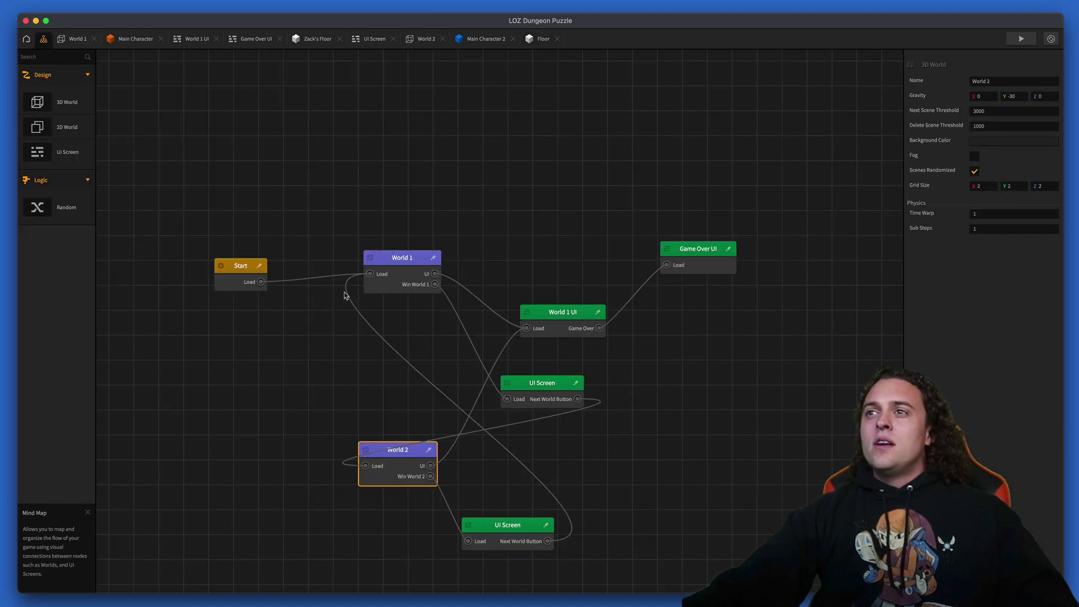
{"action": "left_click", "coordinate": [297, 338]}
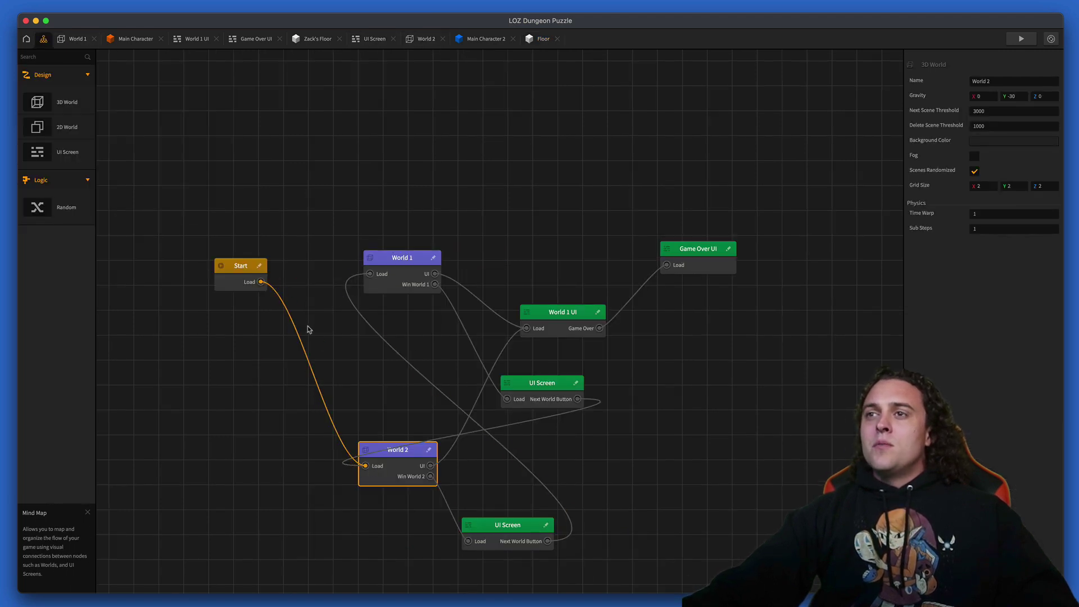
{"action": "left_click", "coordinate": [1021, 38]}
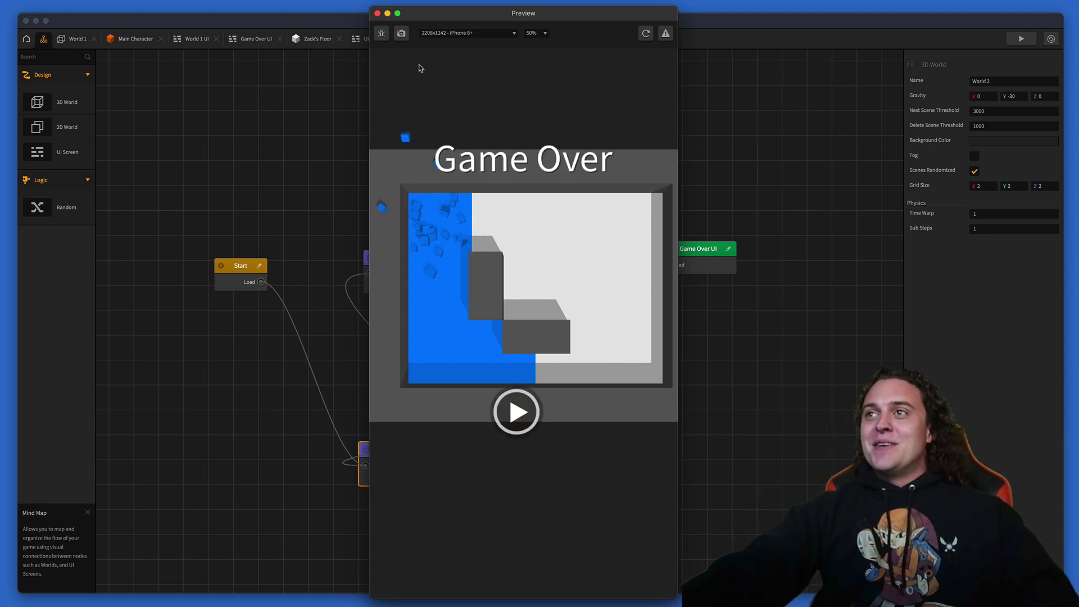
{"action": "left_click", "coordinate": [377, 13]}
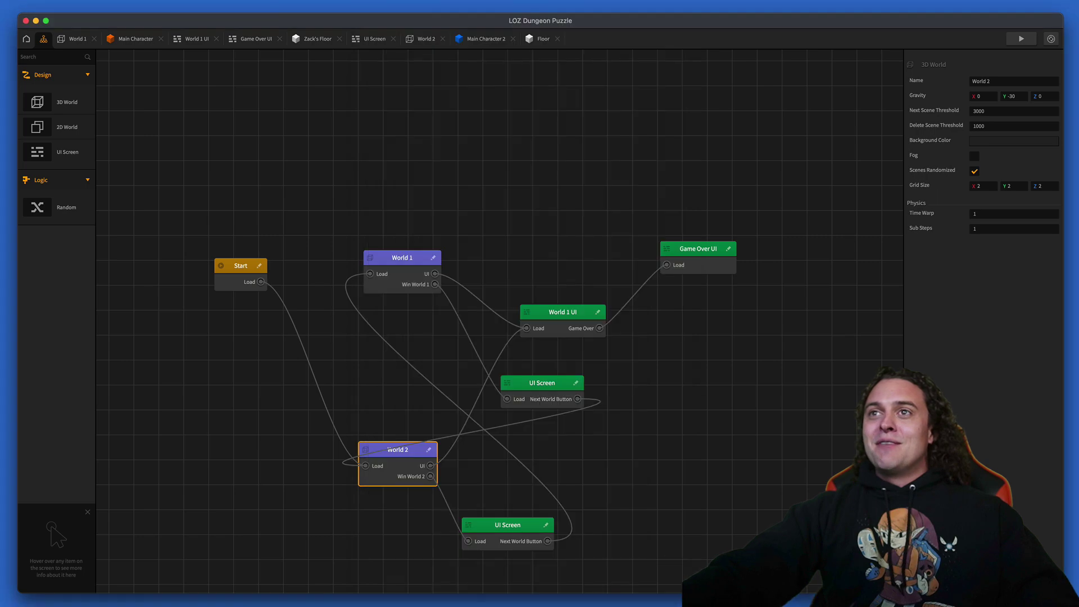
Examine how the World 2 layout fits the game camera's frame and return to the free scene view.
{"action": "left_click", "coordinate": [410, 42]}
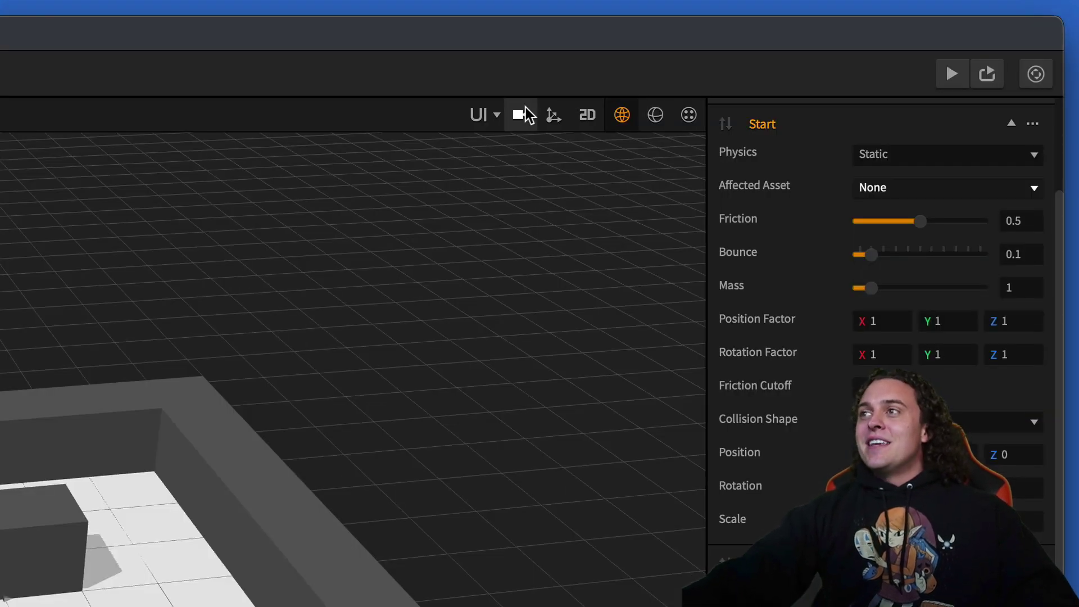
{"action": "left_click", "coordinate": [521, 115]}
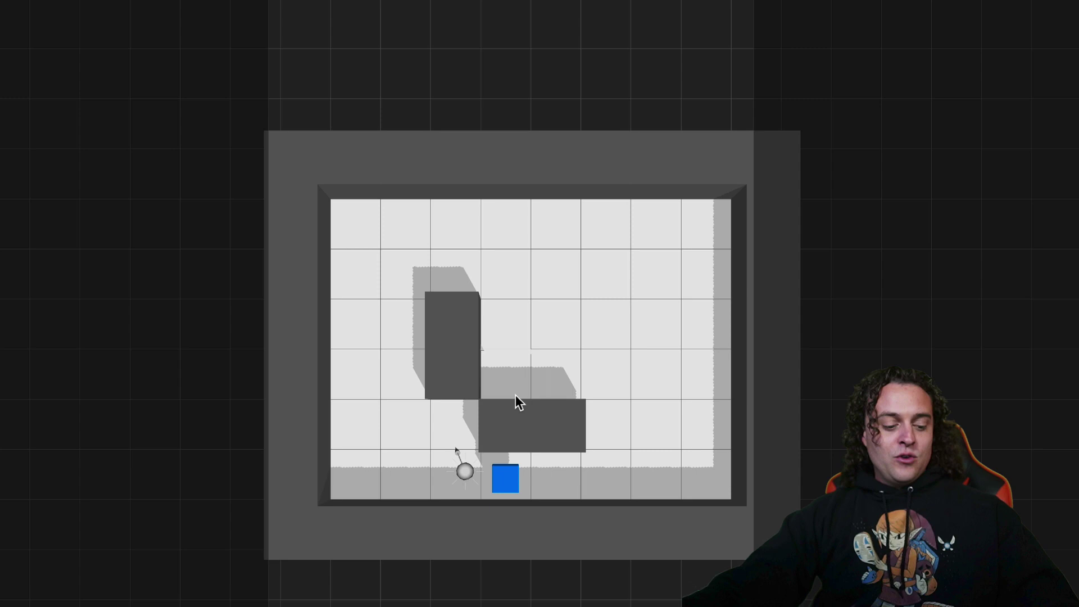
{"action": "scroll", "coordinate": [514, 395], "scroll_direction": "down", "scroll_amount": 3}
{"action": "middle_click_drag", "start_coordinate": [572, 433], "coordinate": [554, 384]}
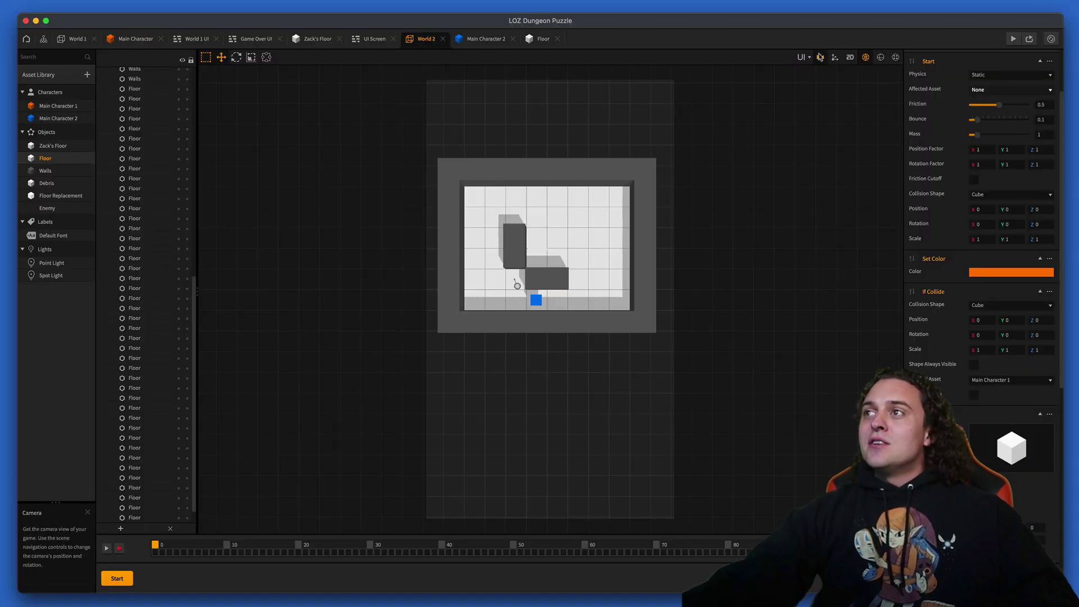
{"action": "left_click", "coordinate": [820, 57]}
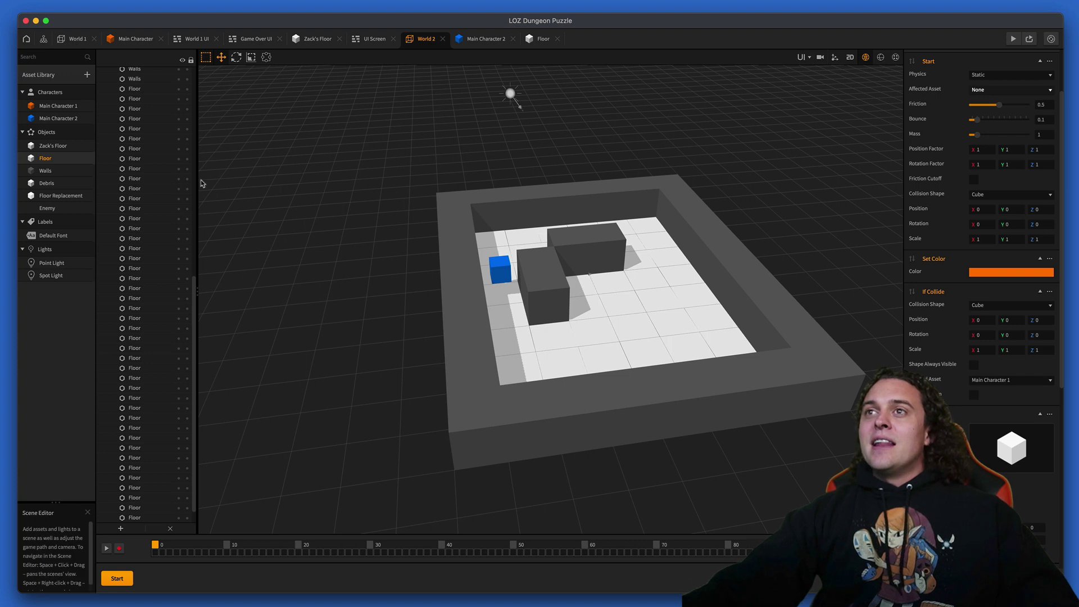
Move the World 1 UI node in the mind map up between World 1 and Game Over UI.
{"action": "left_click", "coordinate": [44, 40]}
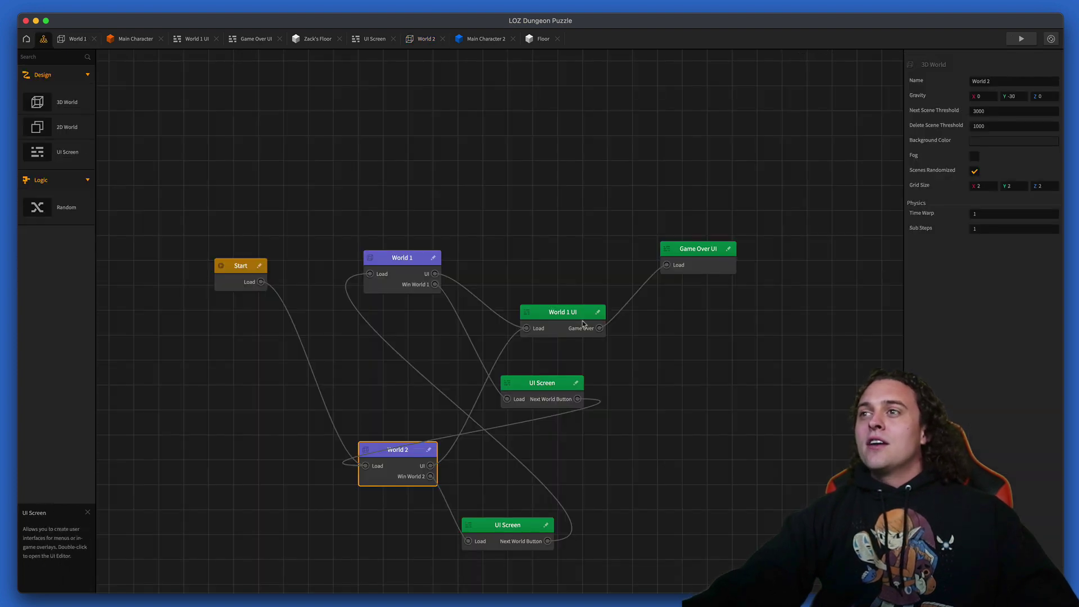
{"action": "left_click_drag", "start_coordinate": [566, 318], "coordinate": [554, 276]}
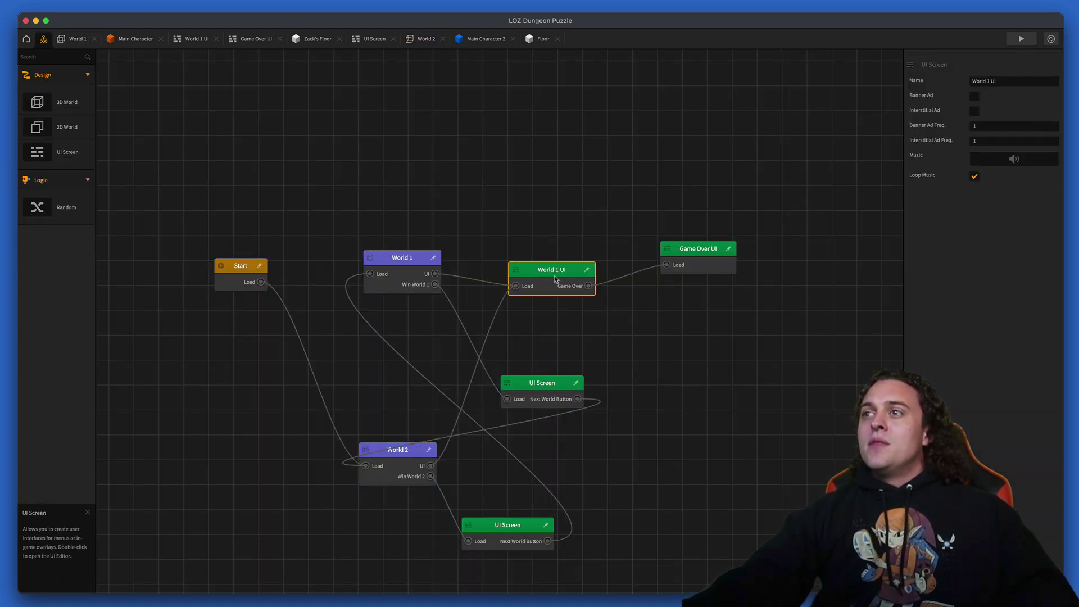
Lower the Restart Button on the Game Over screen to about Y 240 and World 1's Next World Button to about Y 235.
{"action": "double_click", "coordinate": [671, 260]}
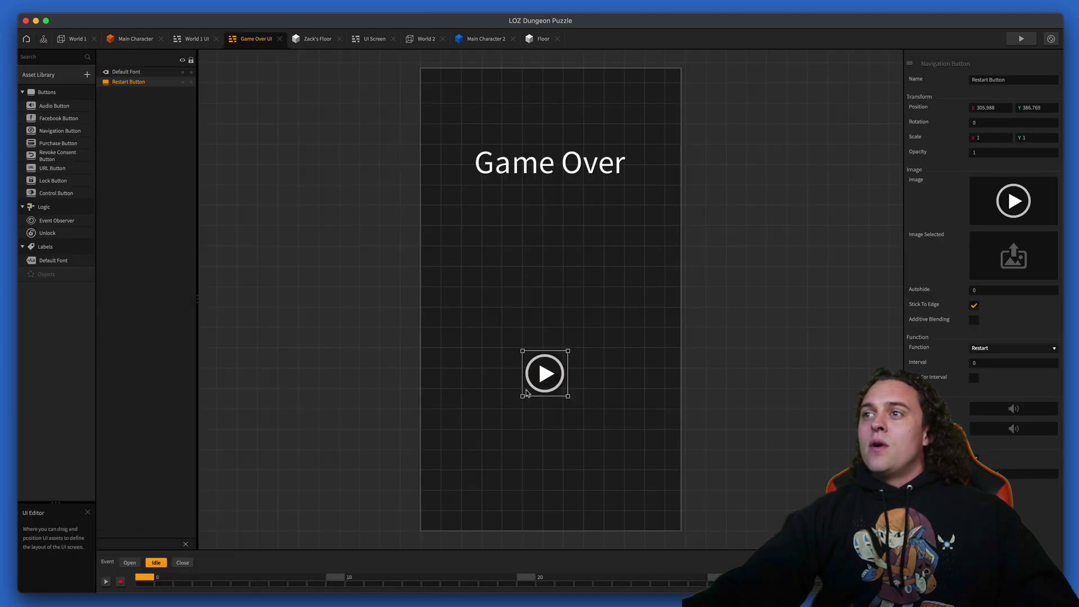
{"action": "left_click_drag", "start_coordinate": [549, 376], "coordinate": [553, 435]}
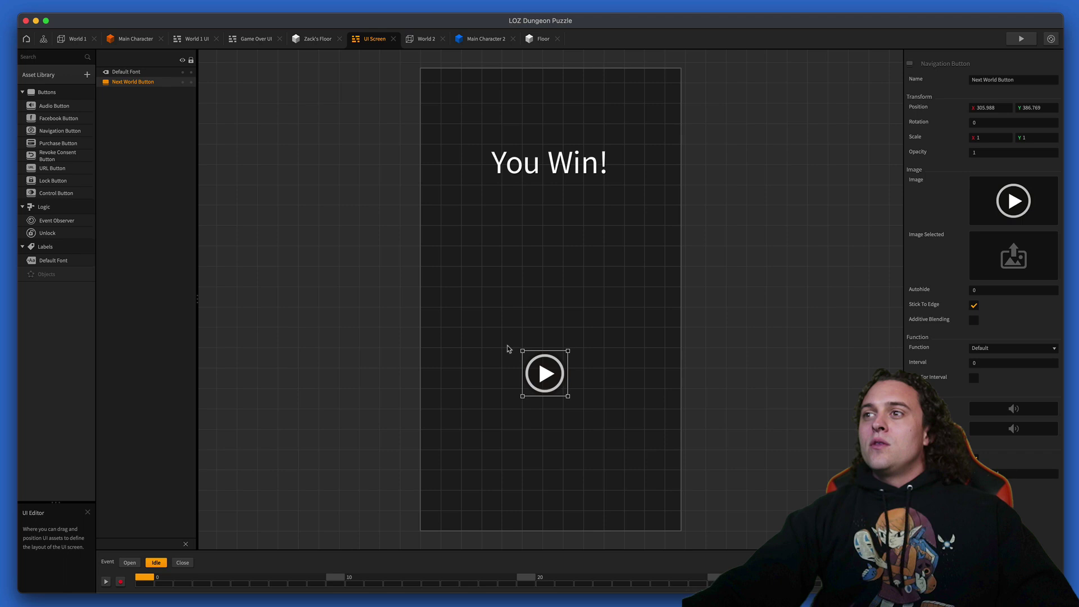
{"action": "left_click_drag", "start_coordinate": [548, 388], "coordinate": [548, 437]}
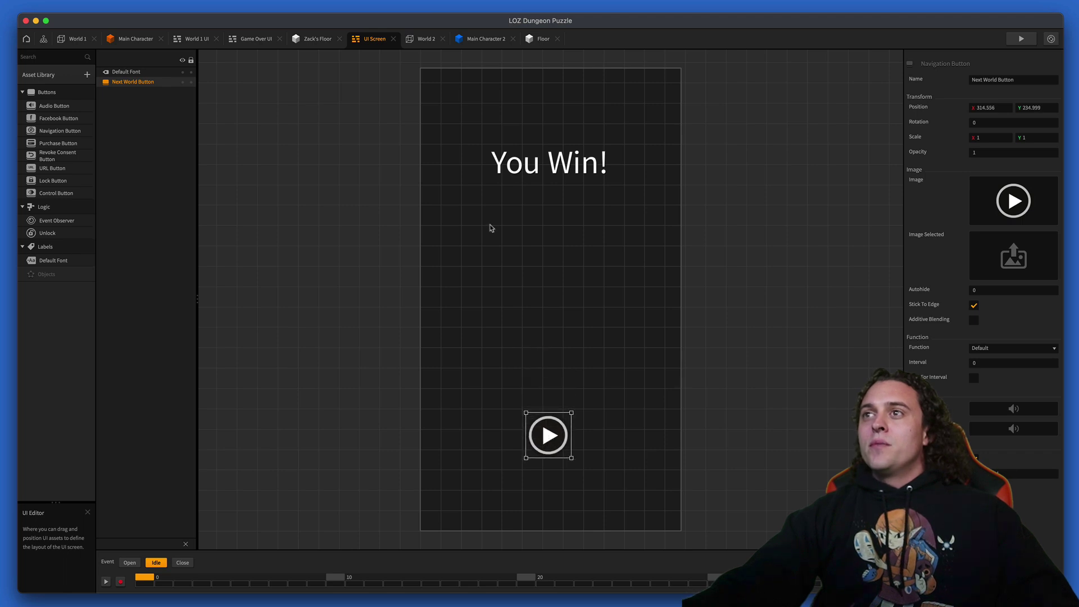
{"action": "left_click", "coordinate": [194, 39]}
{"action": "left_click", "coordinate": [246, 39]}
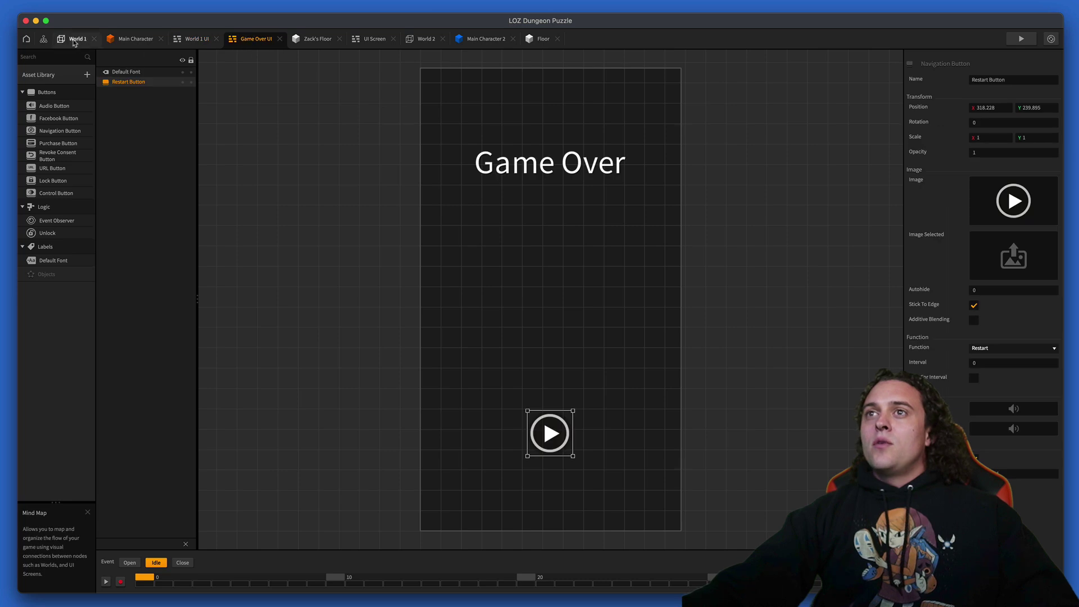
Lower the Next World Button on World 2's win screen to about the same height as on World 1's win screen.
{"action": "left_click", "coordinate": [43, 40]}
{"action": "double_click", "coordinate": [505, 525]}
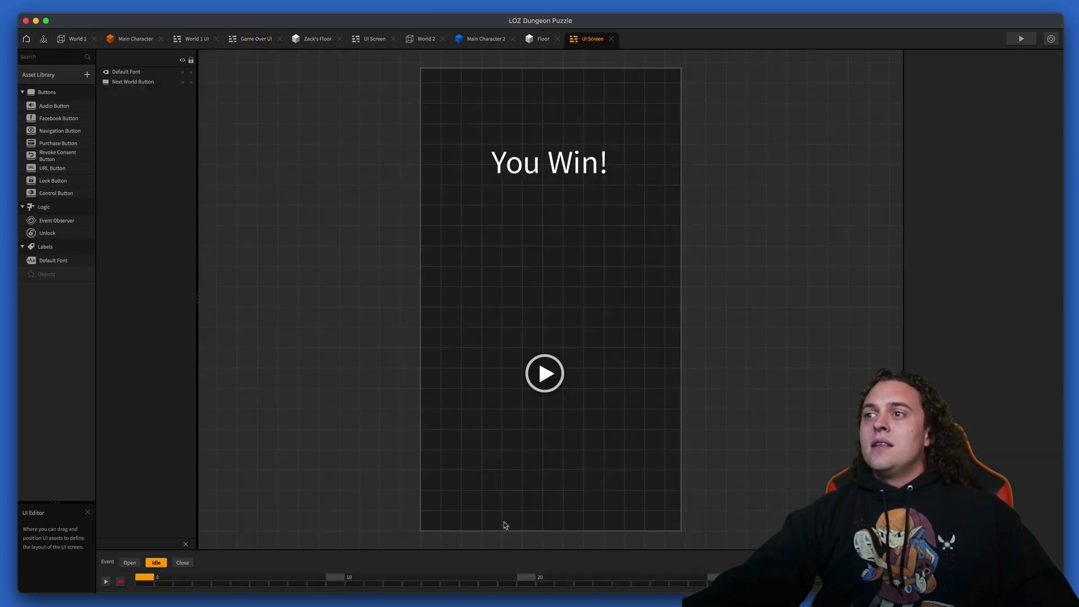
{"action": "left_click_drag", "start_coordinate": [551, 375], "coordinate": [555, 438]}
{"action": "left_click", "coordinate": [44, 39]}
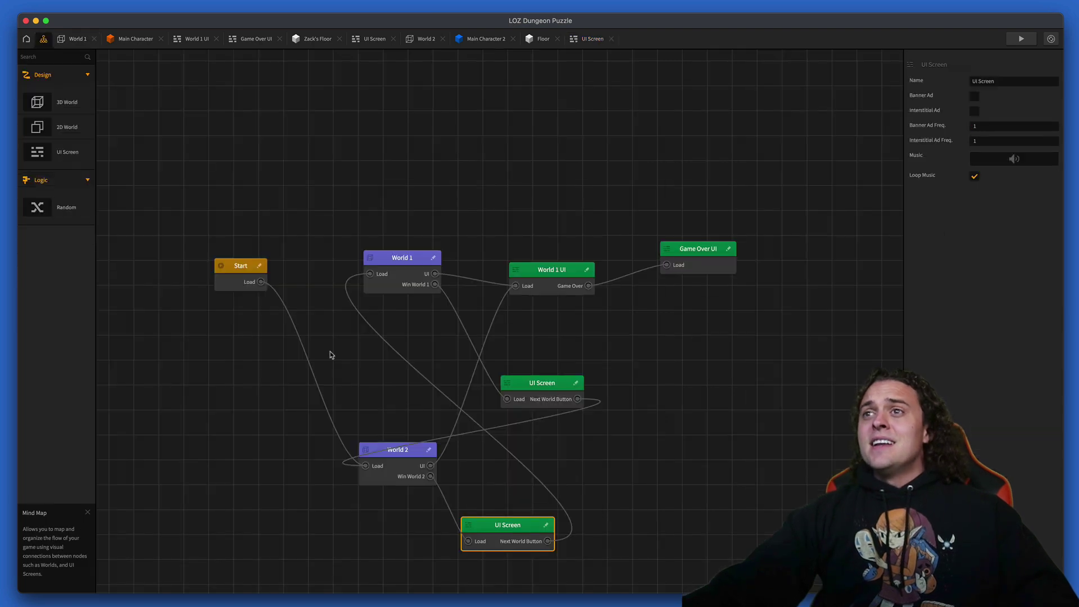
Connect Start to World 1 instead of World 2 in the mind map and launch the game preview.
{"action": "left_click_drag", "start_coordinate": [342, 441], "coordinate": [369, 273]}
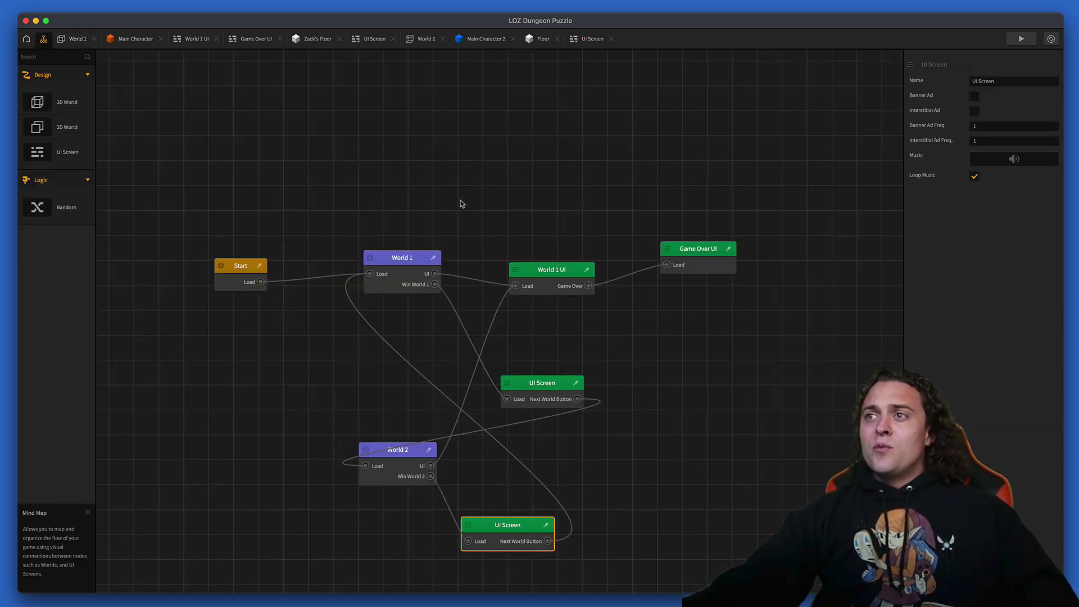
{"action": "left_click", "coordinate": [470, 215]}
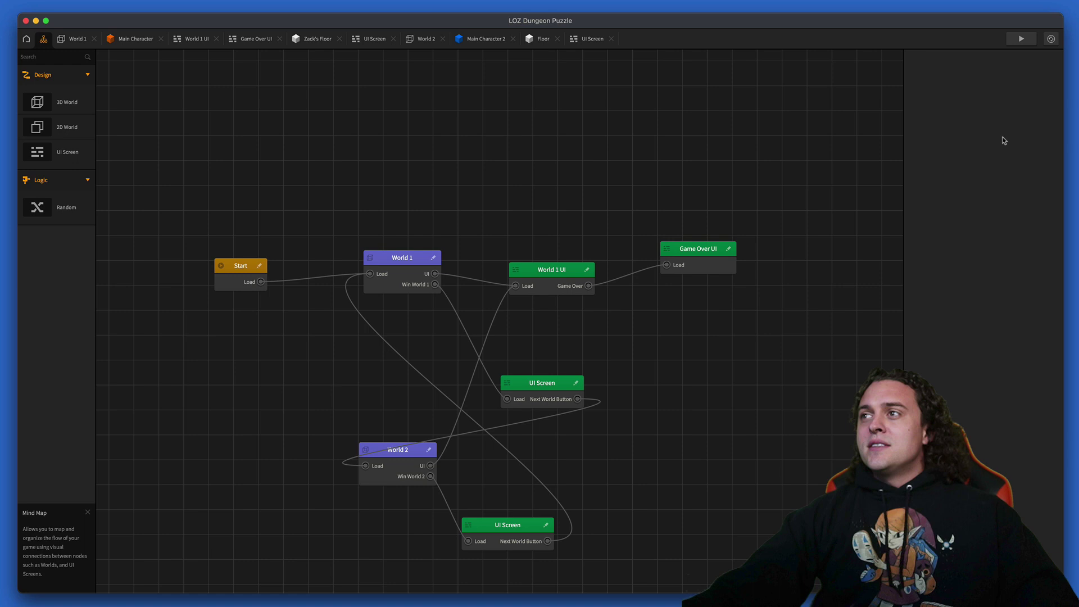
{"action": "left_click", "coordinate": [1023, 40]}
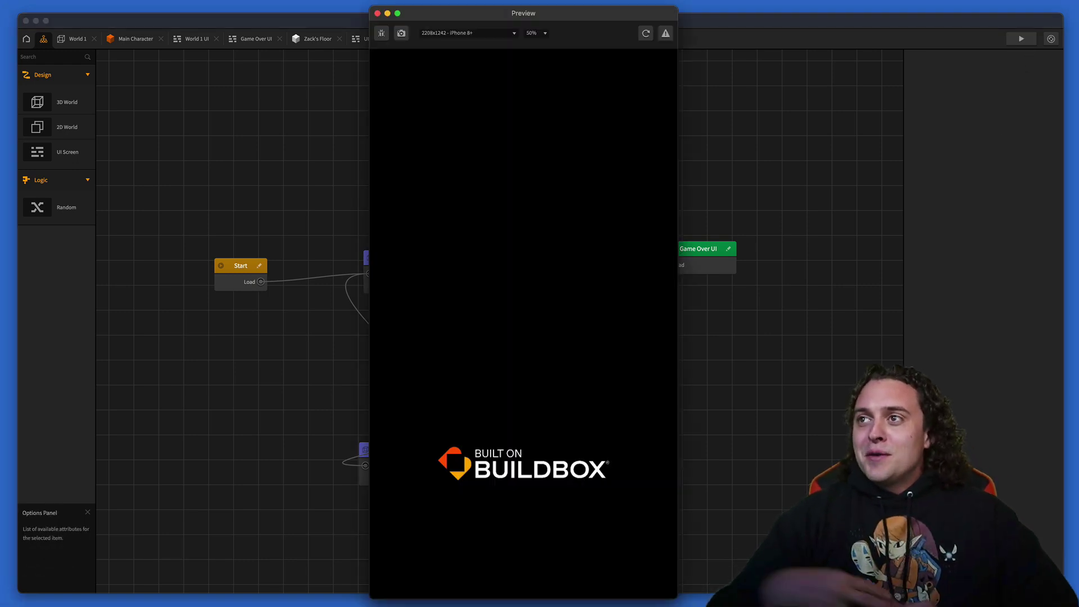
Play World 1 in the preview by painting its whole floor orange and continue to World 2.
{"action": "key", "text": "Up"}
{"action": "key", "text": "Up"}
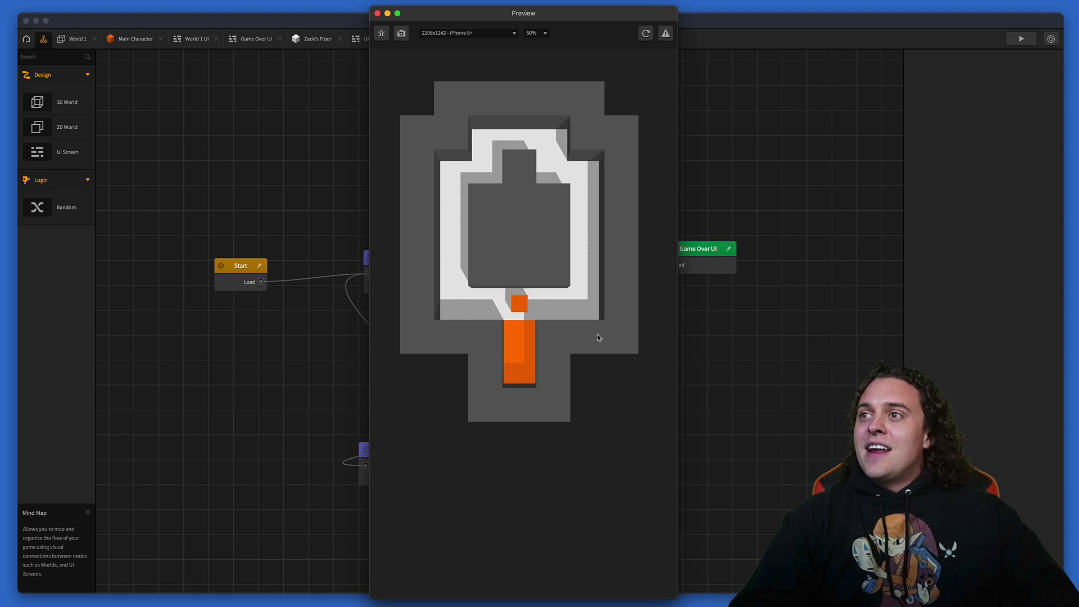
{"action": "key", "text": "Left"}
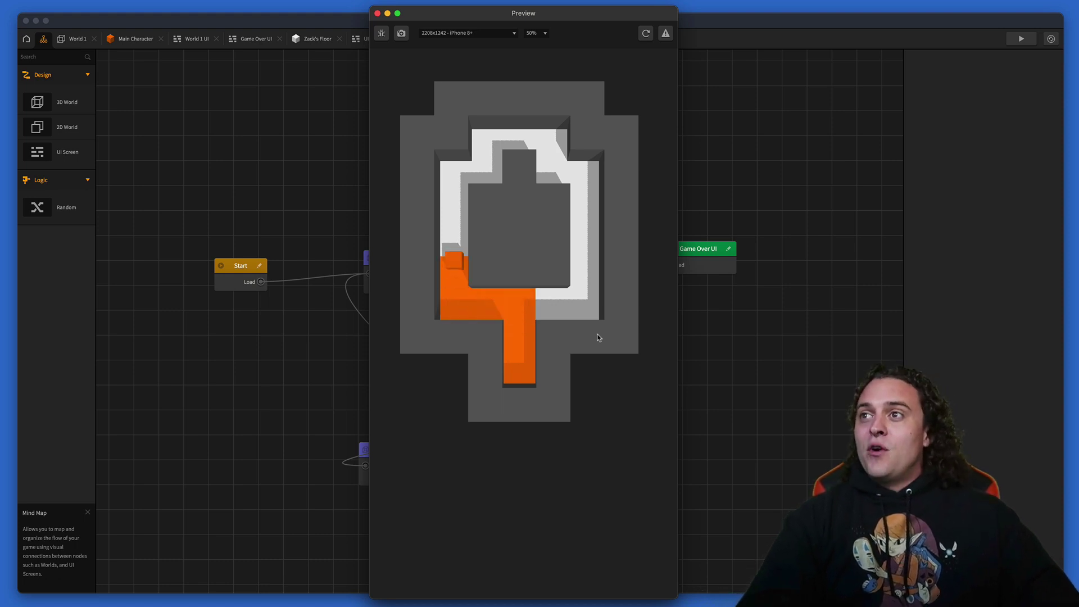
{"action": "key", "text": "Up"}
{"action": "key", "text": "Right"}
{"action": "key", "text": "Up"}
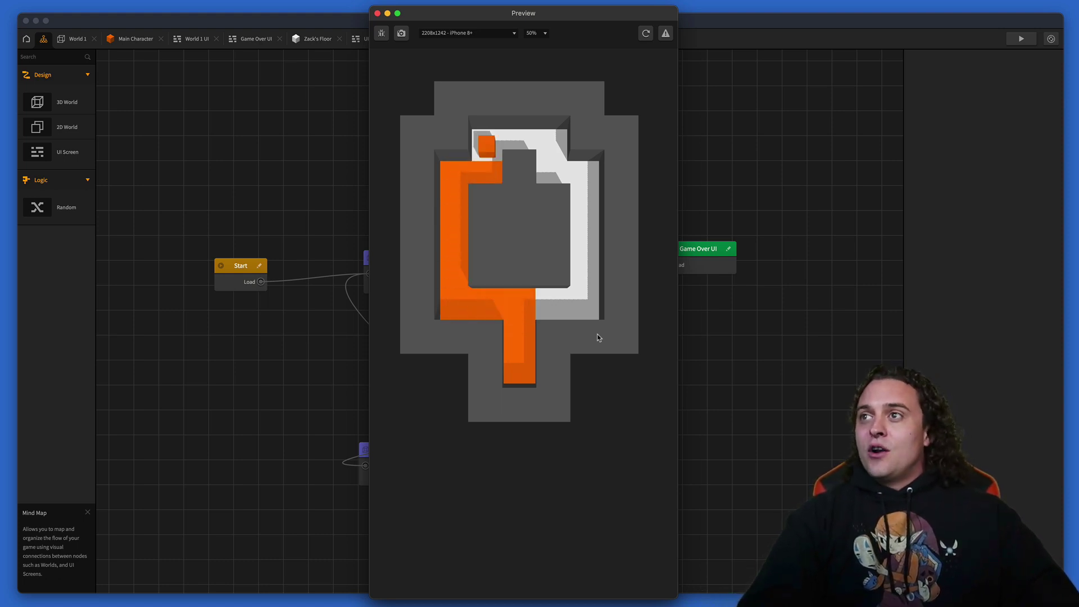
{"action": "key", "text": "Right"}
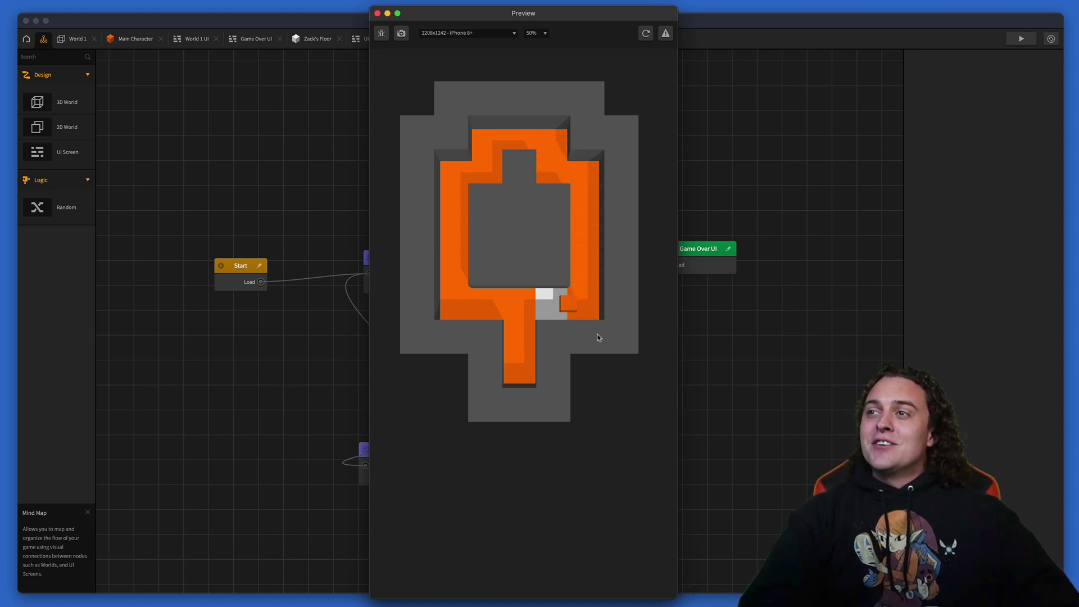
{"action": "left_click", "coordinate": [513, 479]}
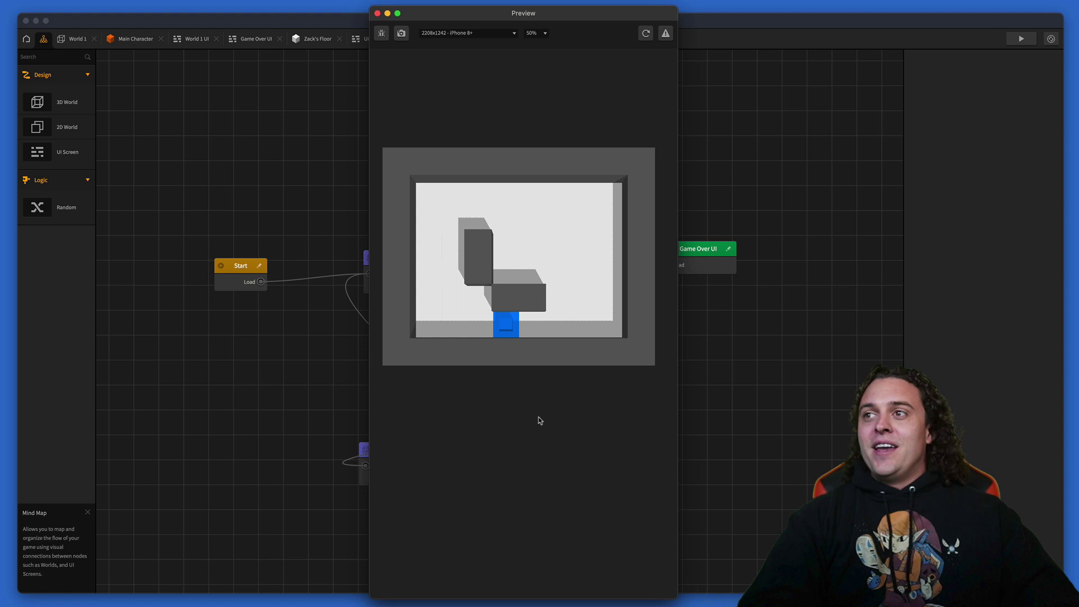
Play World 2 in the preview until its win screen triggers and close the preview.
{"action": "key", "text": "Left"}
{"action": "key", "text": "Down"}
{"action": "key", "text": "Left"}
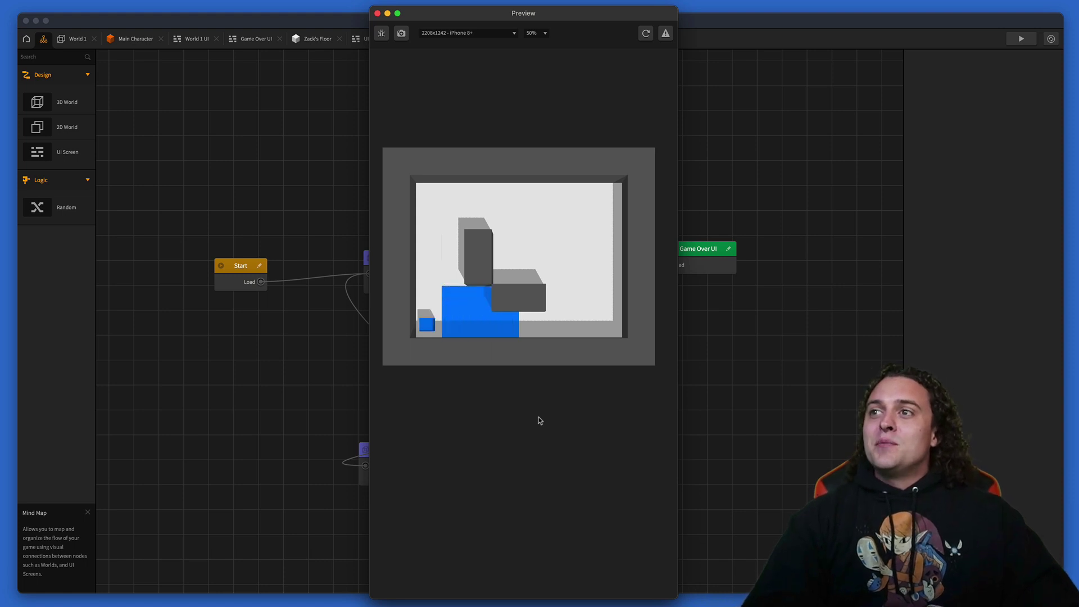
{"action": "key", "text": "Up"}
{"action": "key", "text": "Up"}
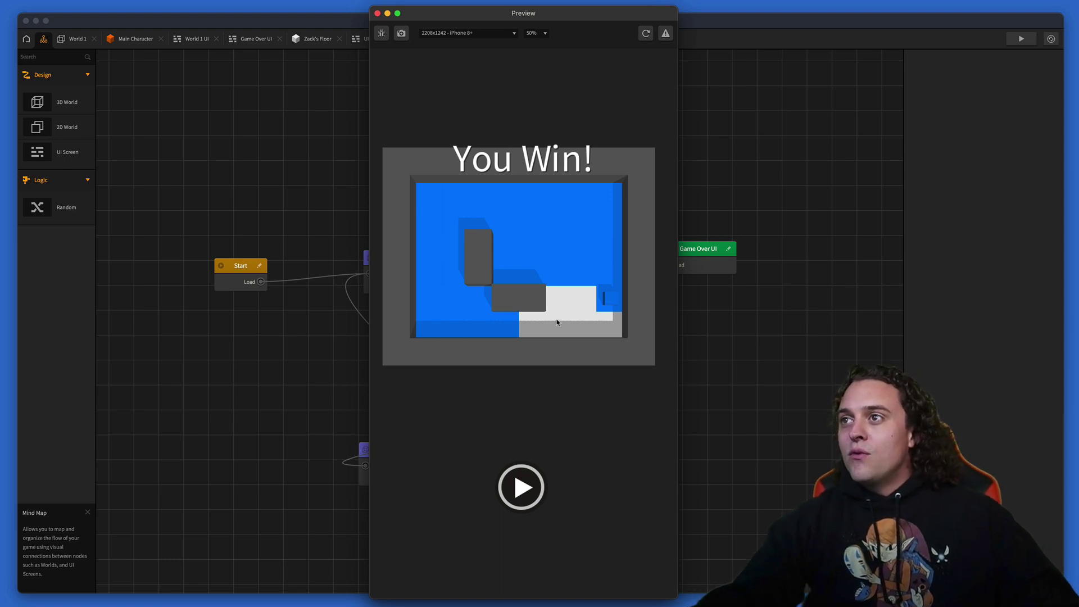
{"action": "left_click", "coordinate": [377, 13]}
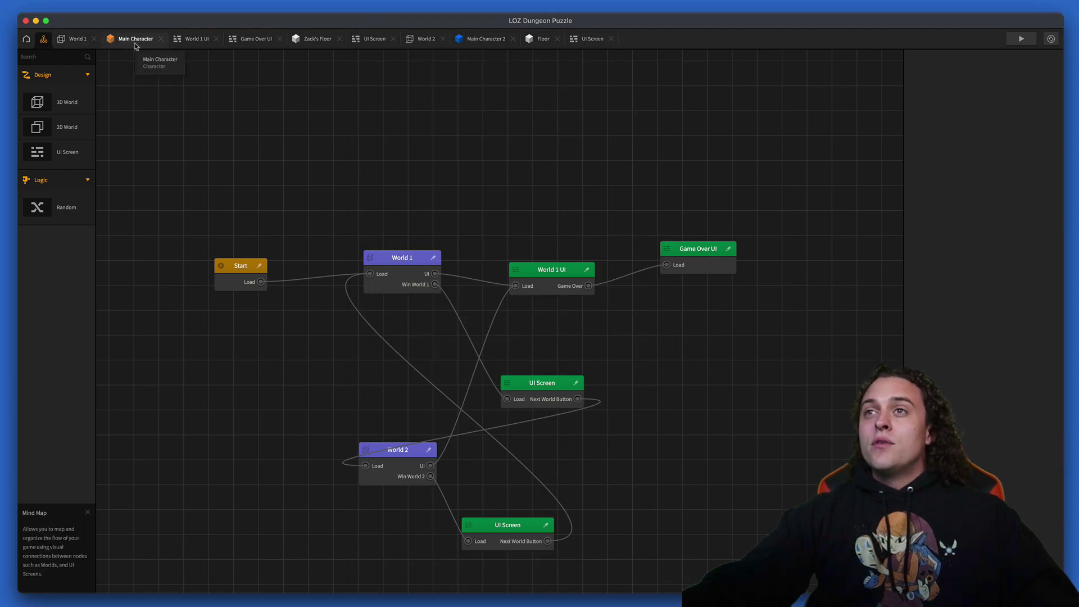
Set both Starting Health and Max Health of Main Character 2's Health node to 44.
{"action": "left_click", "coordinate": [486, 41]}
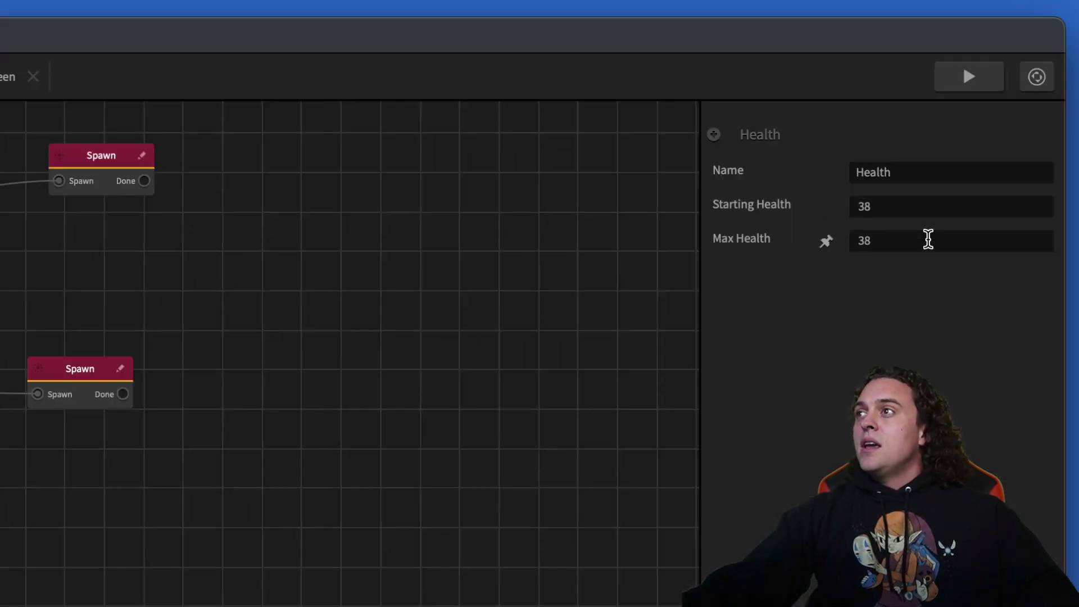
{"action": "left_click", "coordinate": [930, 206]}
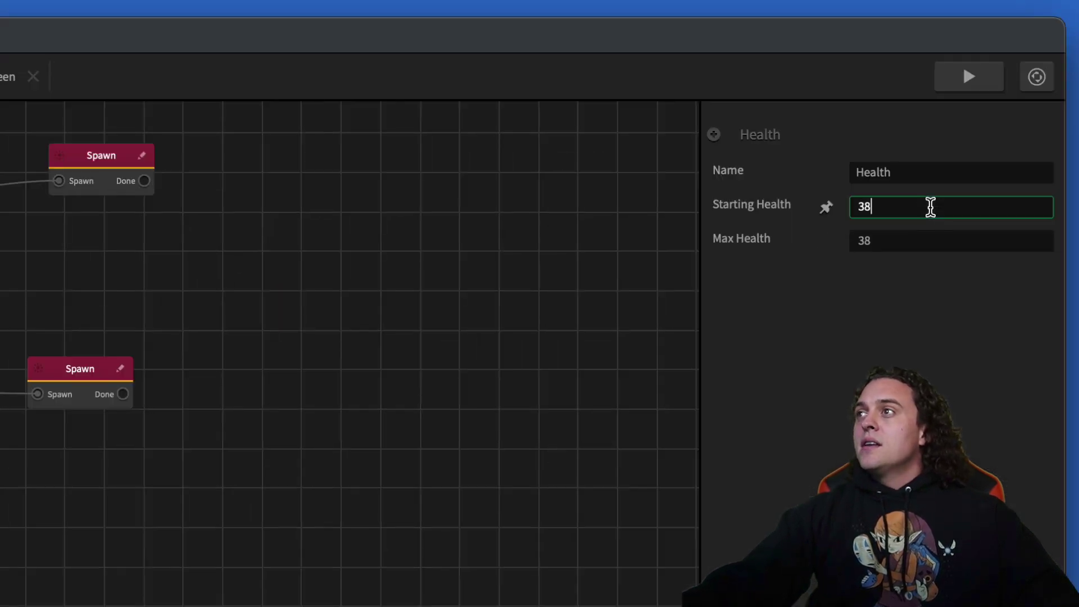
{"action": "key", "text": "BackSpace"}
{"action": "key", "text": "BackSpace"}
{"action": "type", "text": "44"}
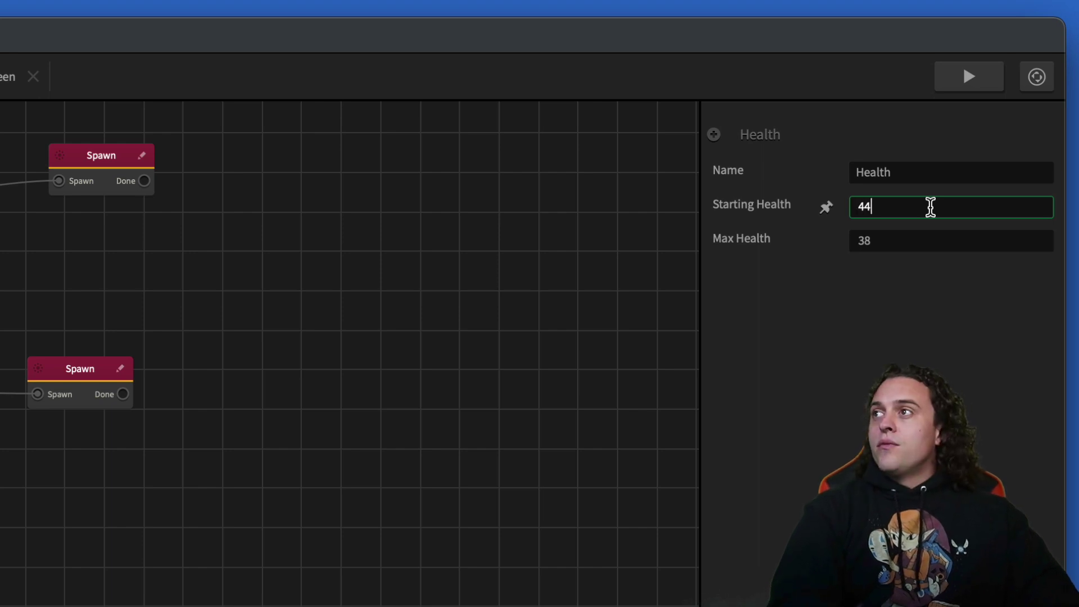
{"action": "key", "text": "Tab"}
{"action": "type", "text": "44"}
{"action": "key", "text": "Return"}
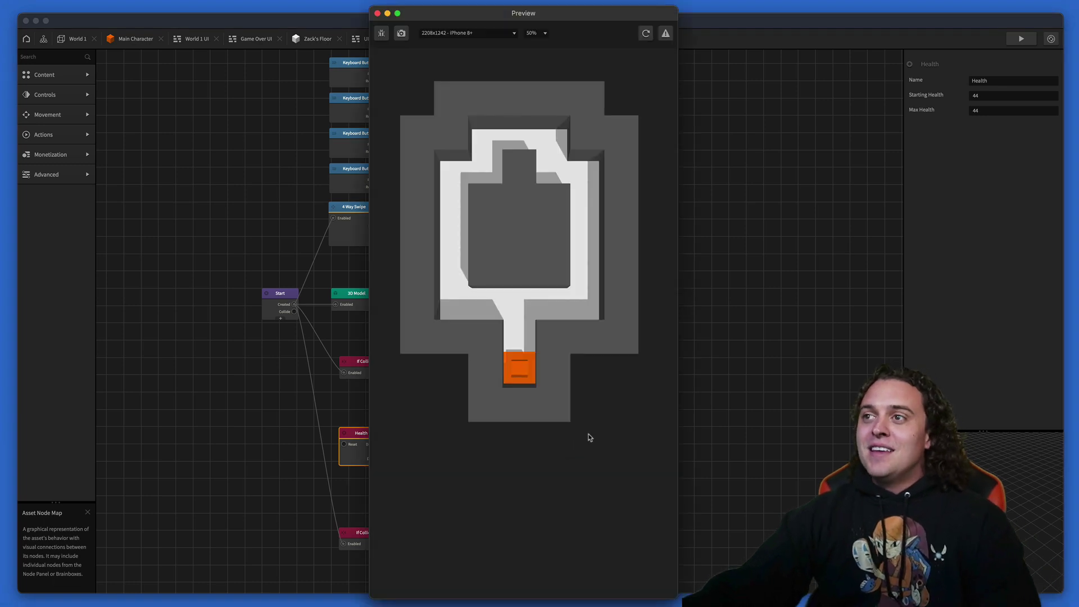
Preview the game again, clear World 1 by painting every floor tile and advance to World 2.
{"action": "key", "text": "Up"}
{"action": "key", "text": "Left"}
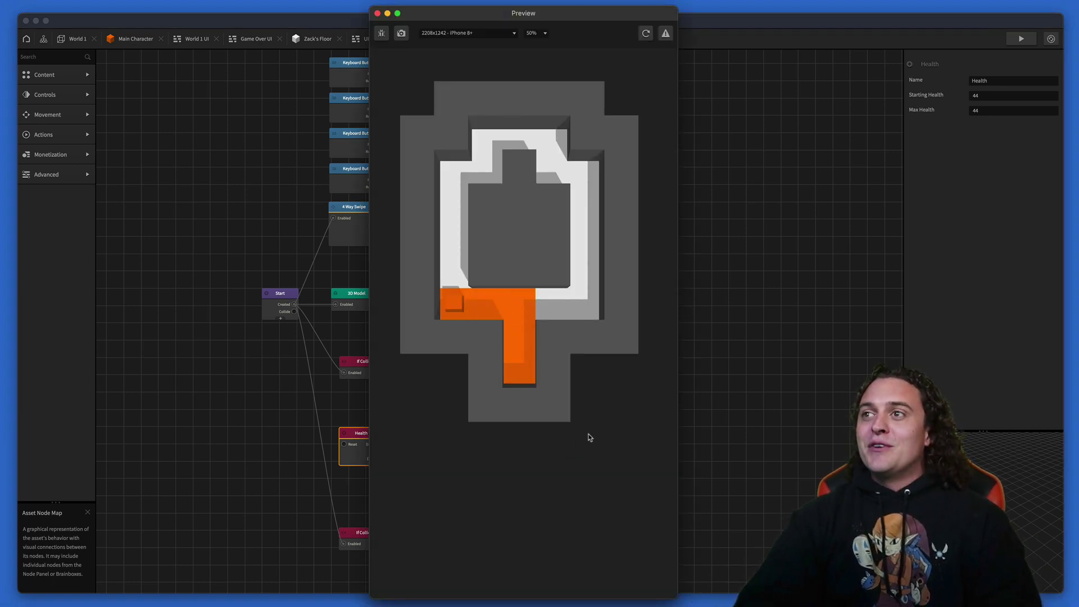
{"action": "key", "text": "Up"}
{"action": "key", "text": "Right"}
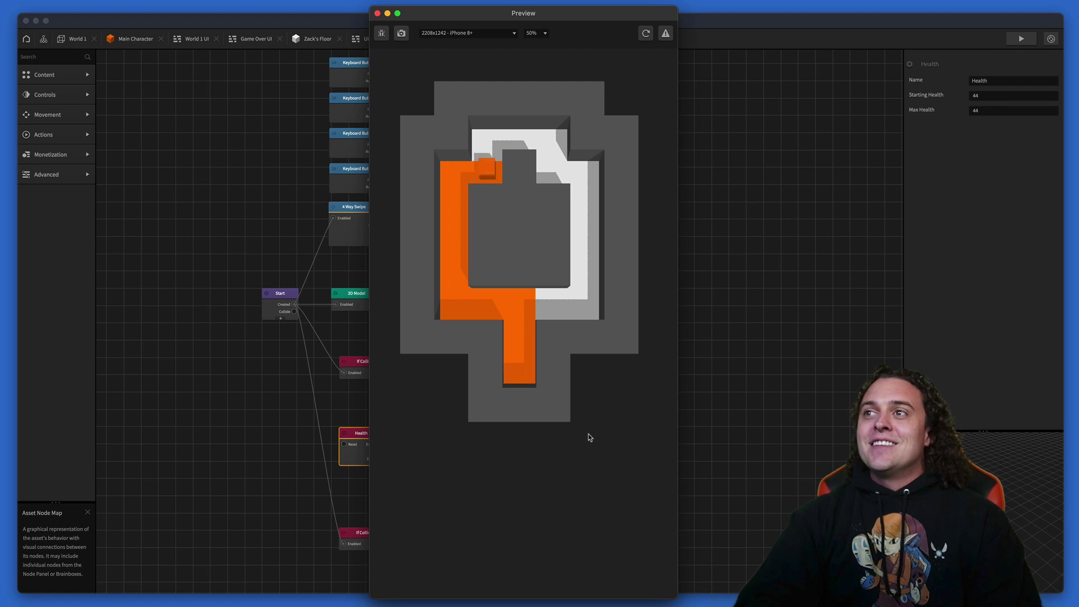
{"action": "key", "text": "Up"}
{"action": "key", "text": "Right"}
{"action": "key", "text": "Down"}
{"action": "key", "text": "Right"}
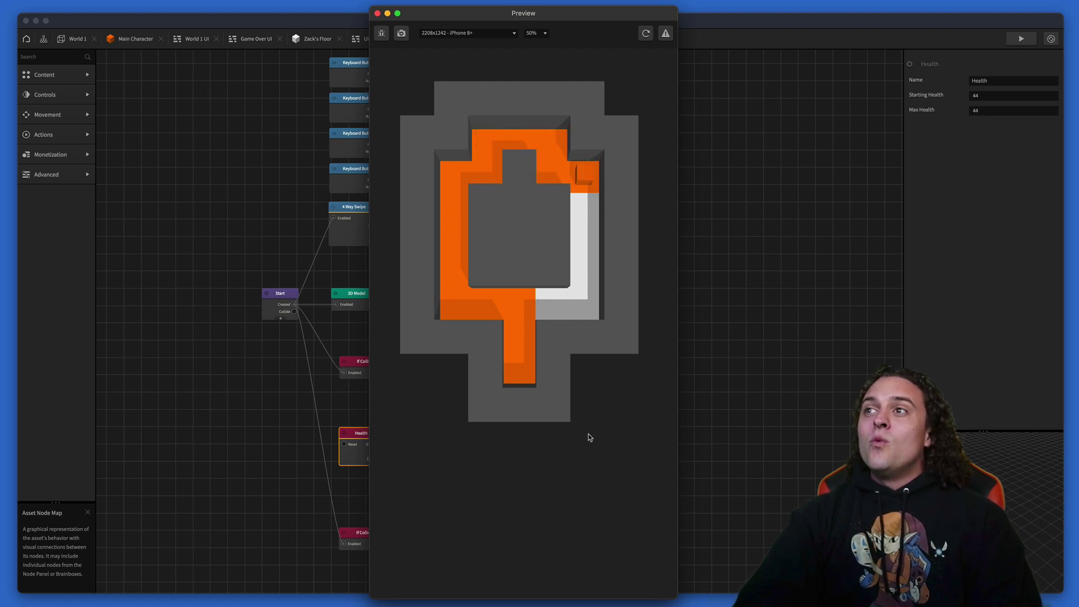
{"action": "key", "text": "Down"}
{"action": "key", "text": "Left"}
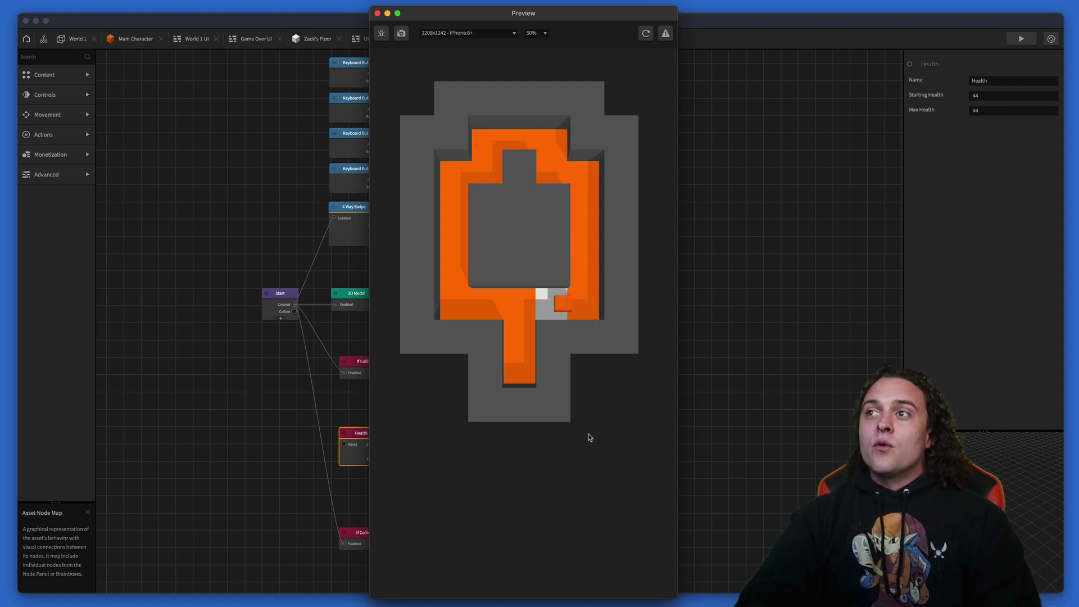
{"action": "left_click", "coordinate": [532, 491]}
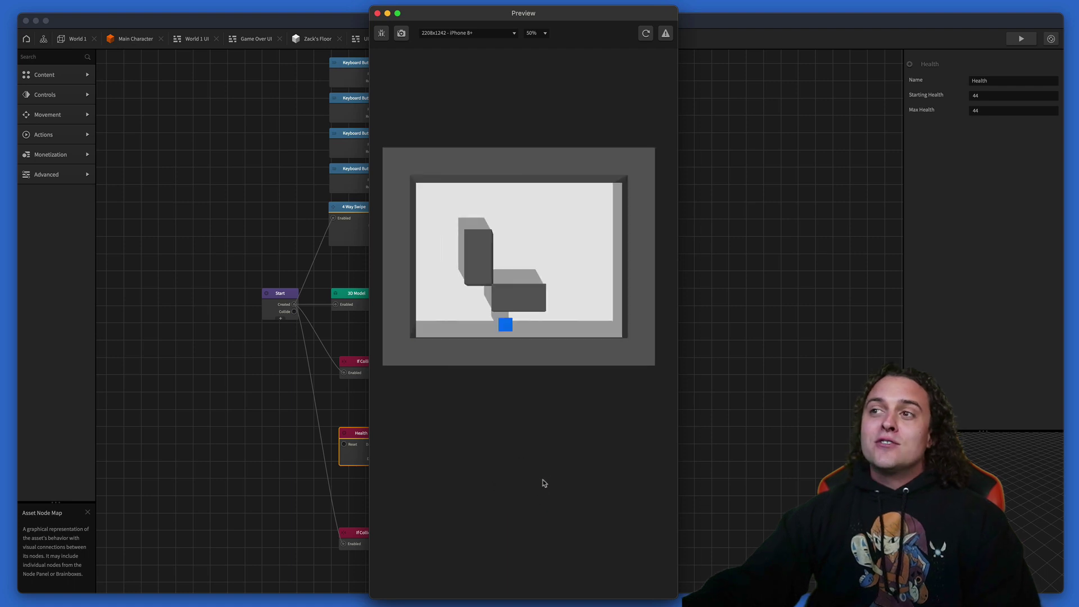
Playtest World 2 by moving the blue character over every floor tile to test the win event with the new health value.
{"action": "key", "text": "Up"}
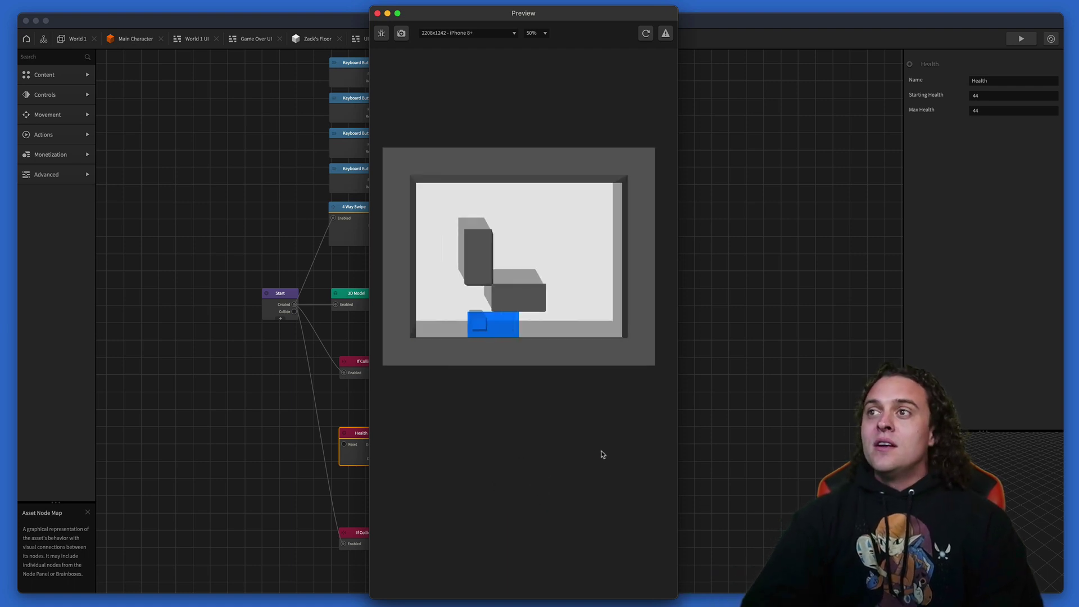
{"action": "key", "text": "Down"}
{"action": "key", "text": "Left"}
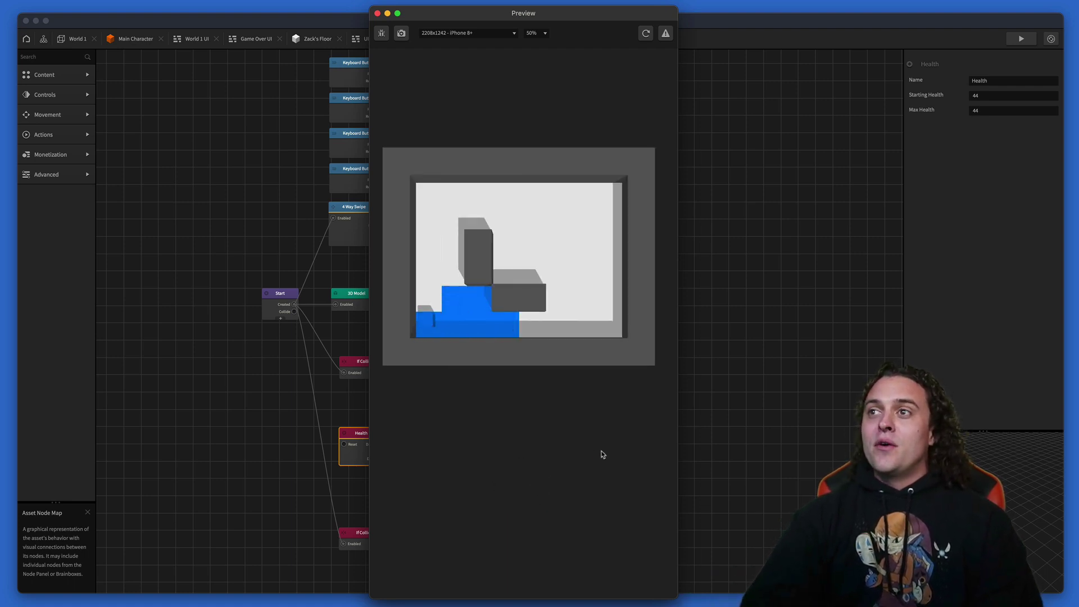
{"action": "key", "text": "Up"}
{"action": "key", "text": "Right"}
{"action": "key", "text": "Up"}
{"action": "key", "text": "Left"}
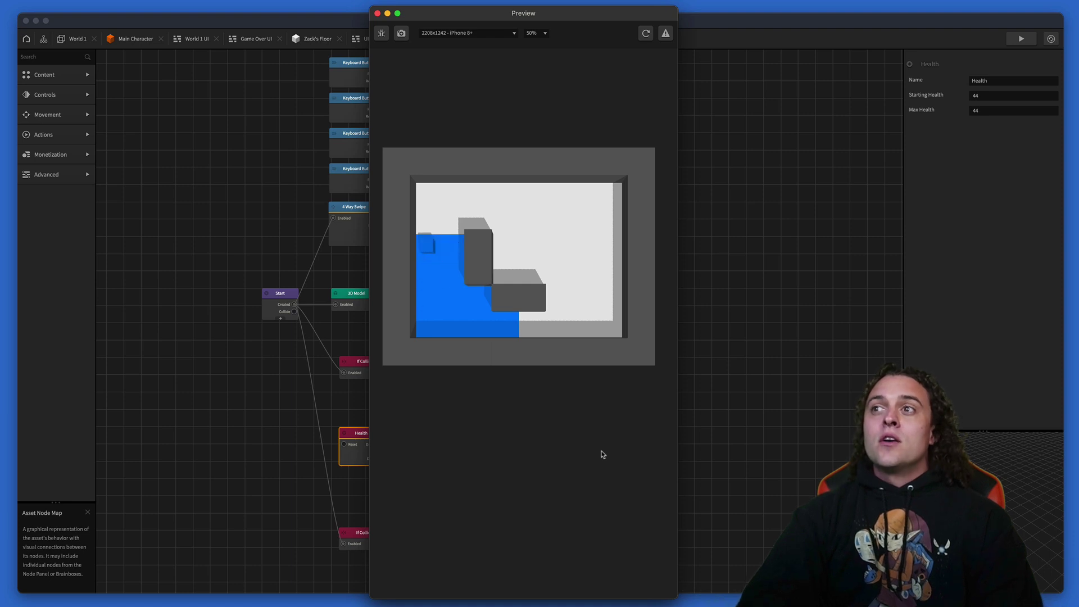
{"action": "key", "text": "Up"}
{"action": "key", "text": "Right"}
{"action": "key", "text": "Down"}
{"action": "key", "text": "Right"}
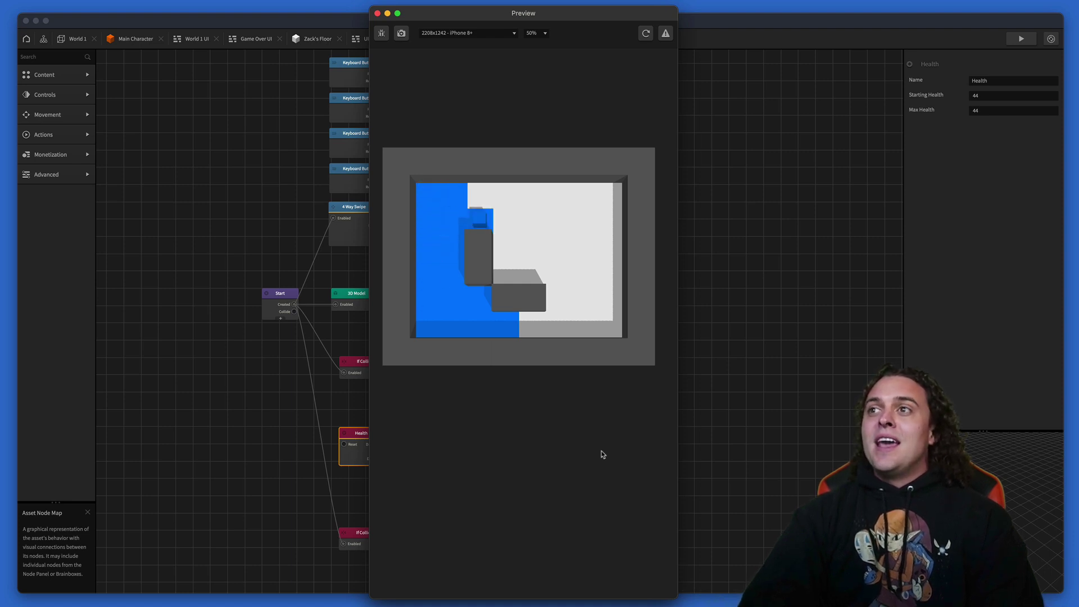
{"action": "key", "text": "Right"}
{"action": "key", "text": "Down"}
{"action": "key", "text": "Right"}
{"action": "key", "text": "Up"}
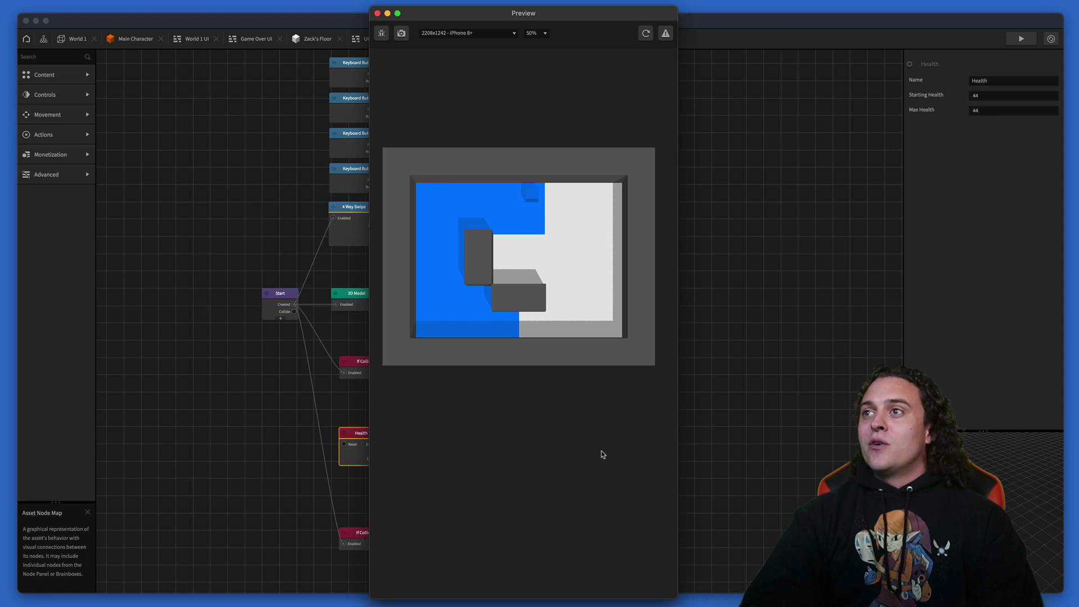
{"action": "key", "text": "Right"}
{"action": "key", "text": "Right"}
{"action": "key", "text": "Down"}
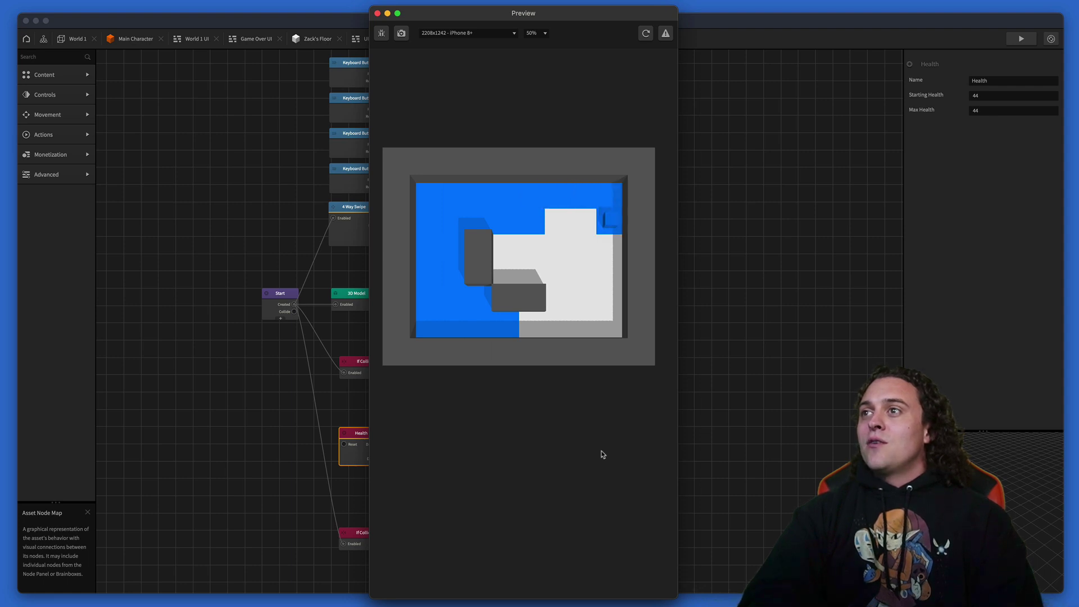
{"action": "key", "text": "Left"}
{"action": "key", "text": "Down"}
{"action": "key", "text": "Left"}
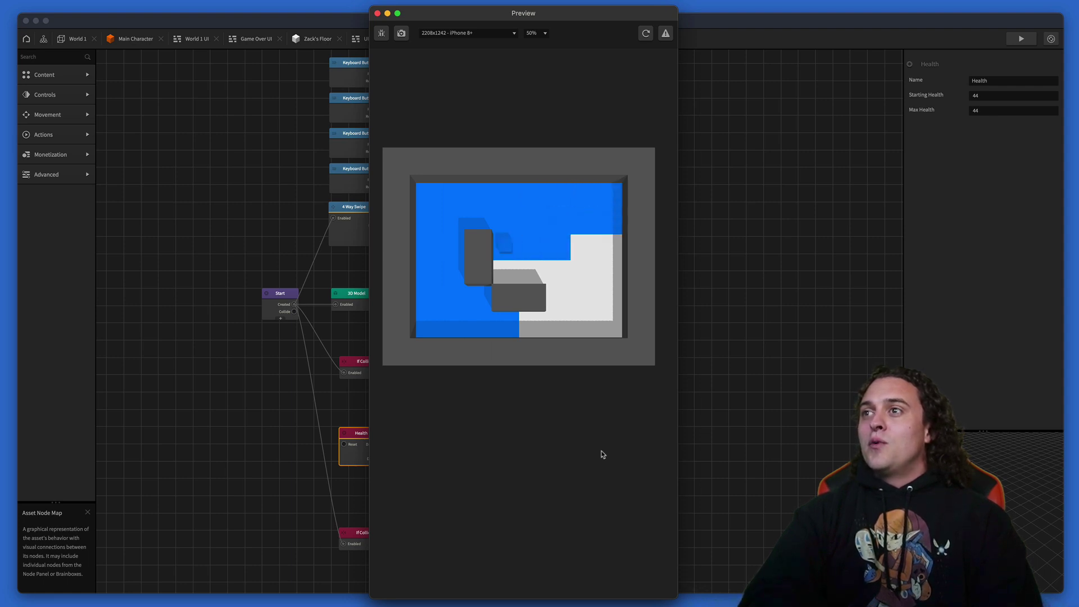
{"action": "key", "text": "Down"}
{"action": "key", "text": "Right"}
{"action": "key", "text": "Up"}
{"action": "key", "text": "Right"}
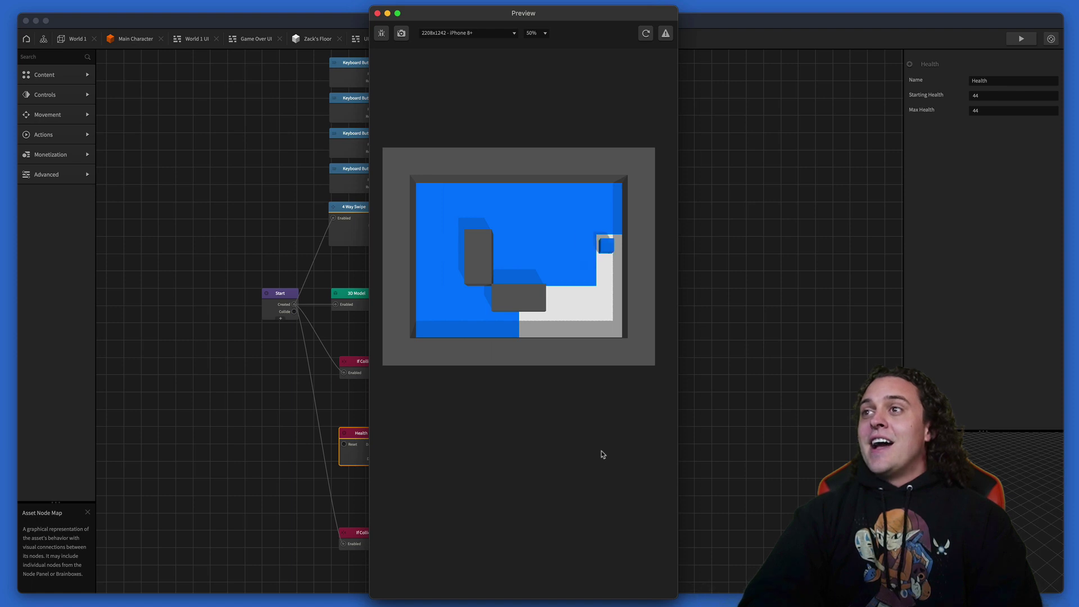
{"action": "key", "text": "Down"}
{"action": "key", "text": "Down"}
{"action": "key", "text": "Left"}
{"action": "key", "text": "Up"}
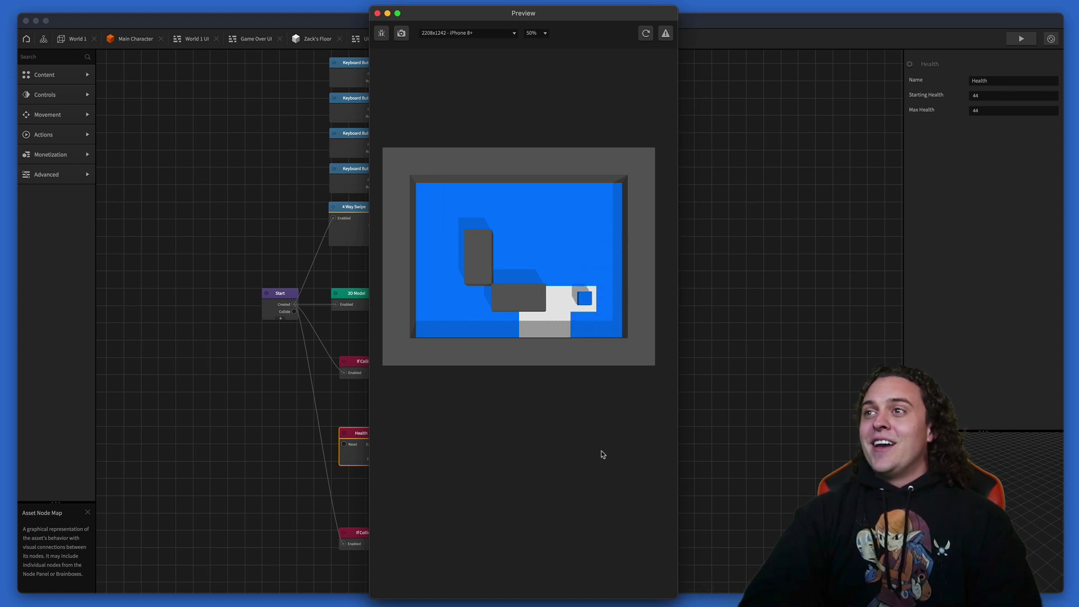
{"action": "key", "text": "Left"}
{"action": "key", "text": "Down"}
{"action": "key", "text": "Left"}
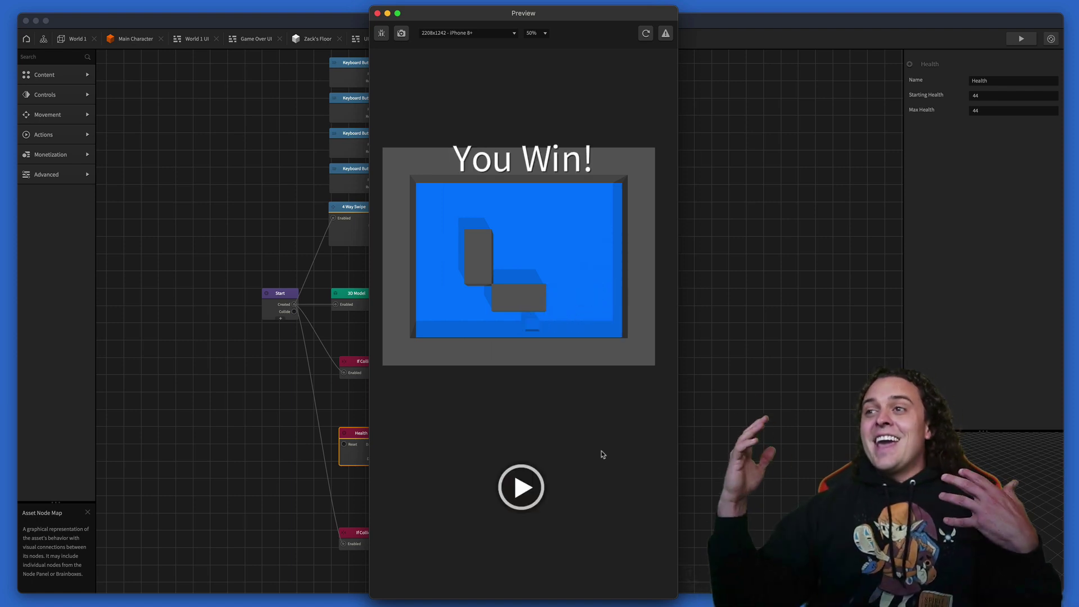